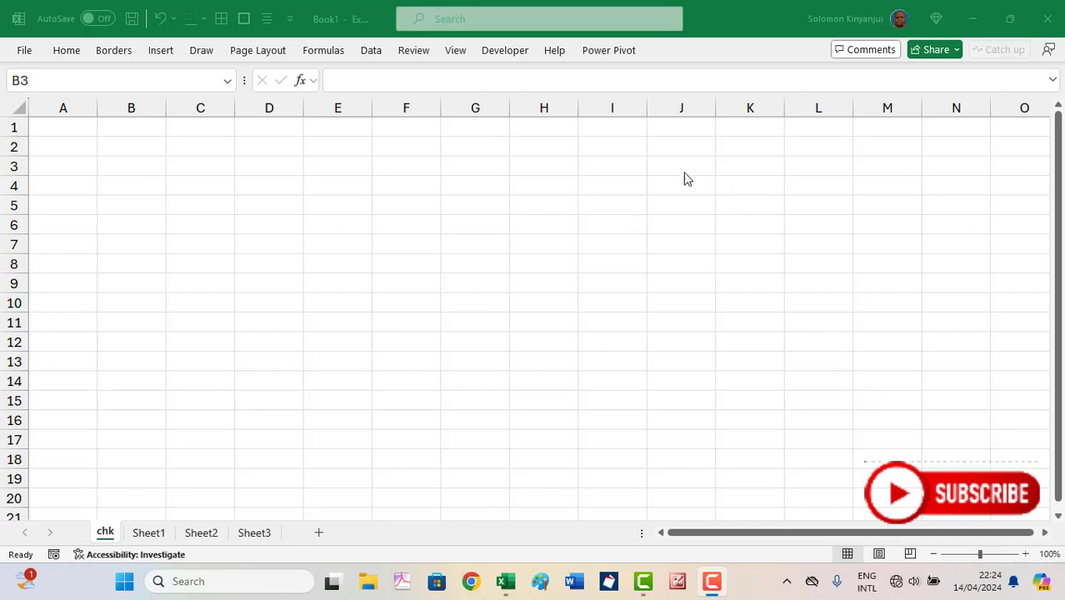
Insert an unchecked checkbox into cell B3 of the chk sheet
click(112, 174)
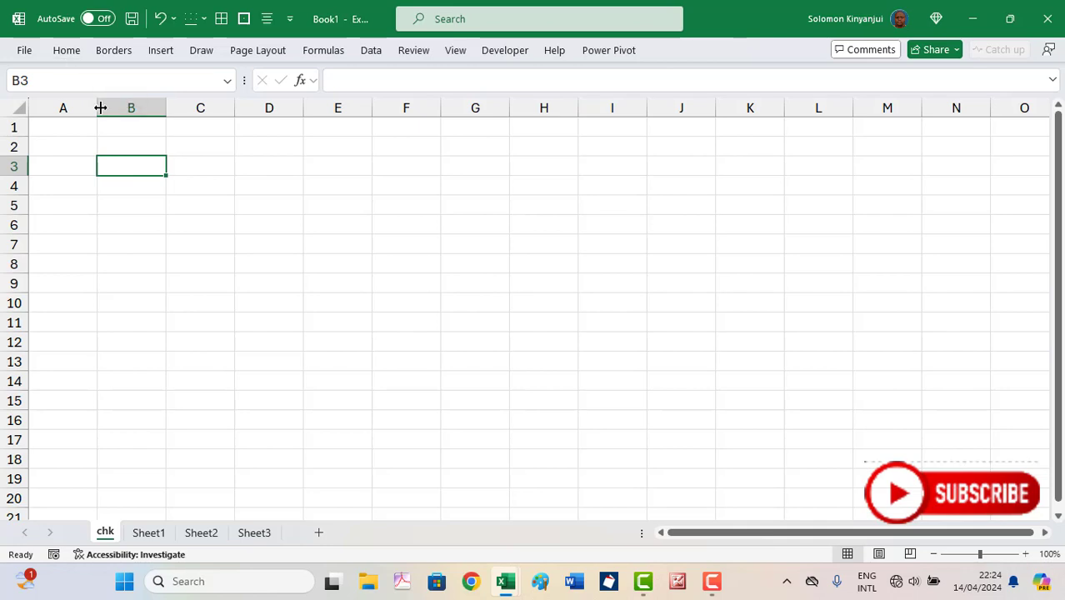
click(161, 52)
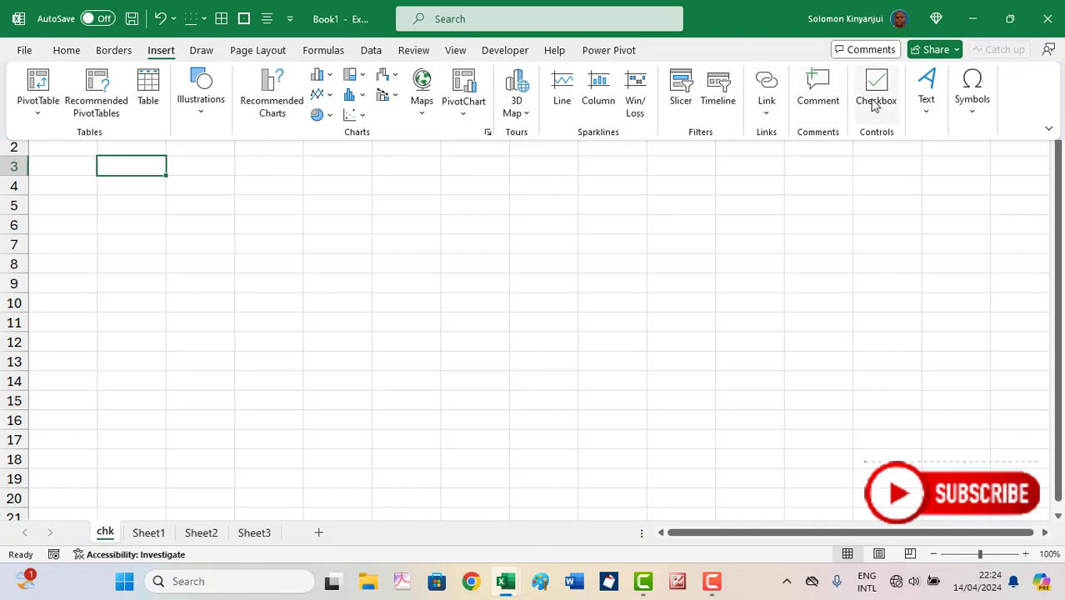
click(876, 96)
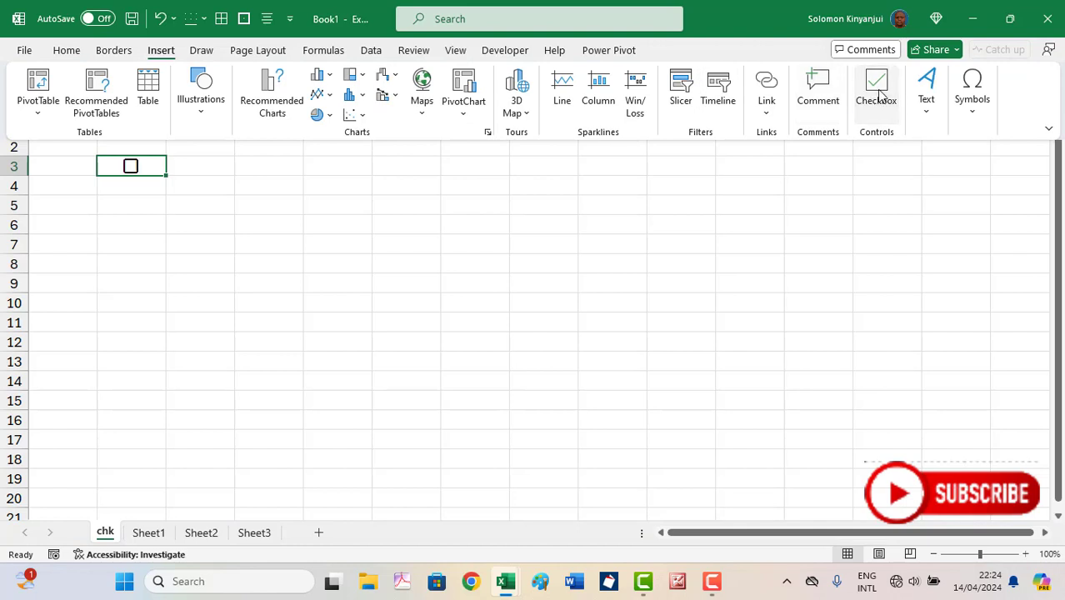
click(158, 196)
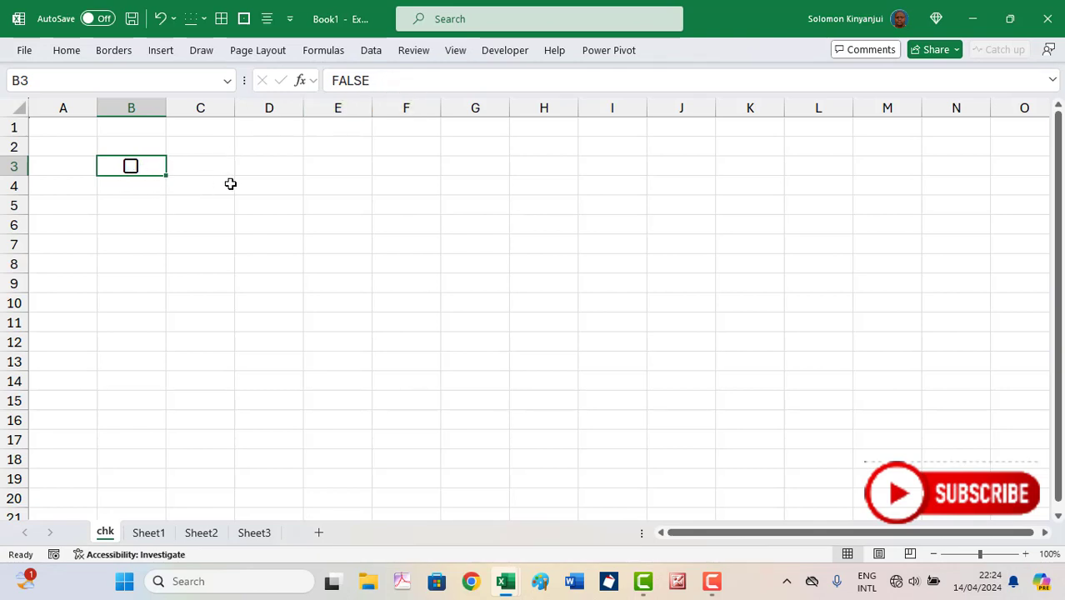
click(131, 170)
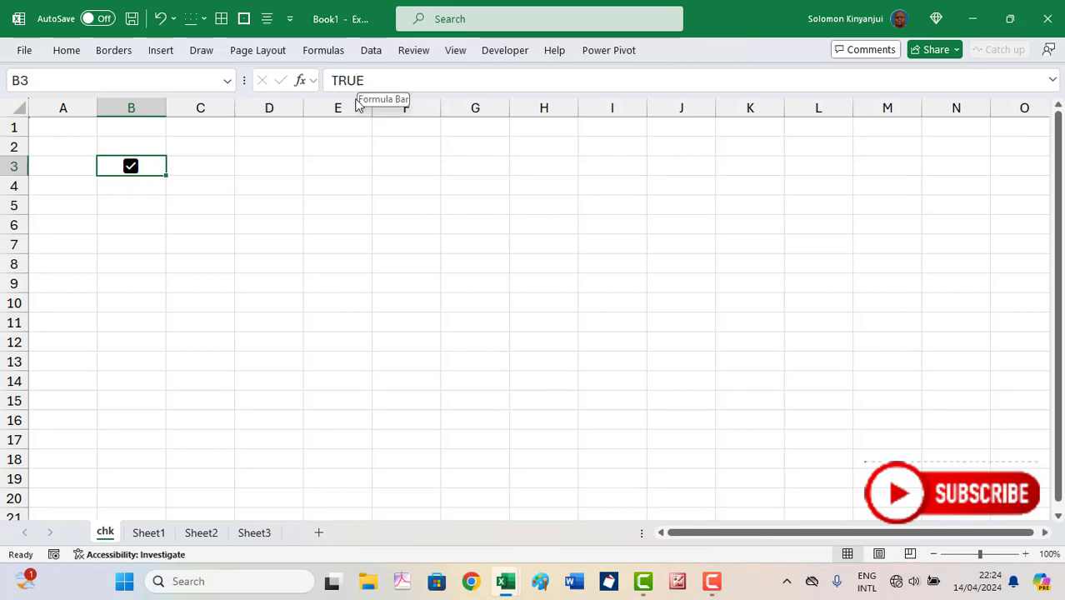
click(131, 175)
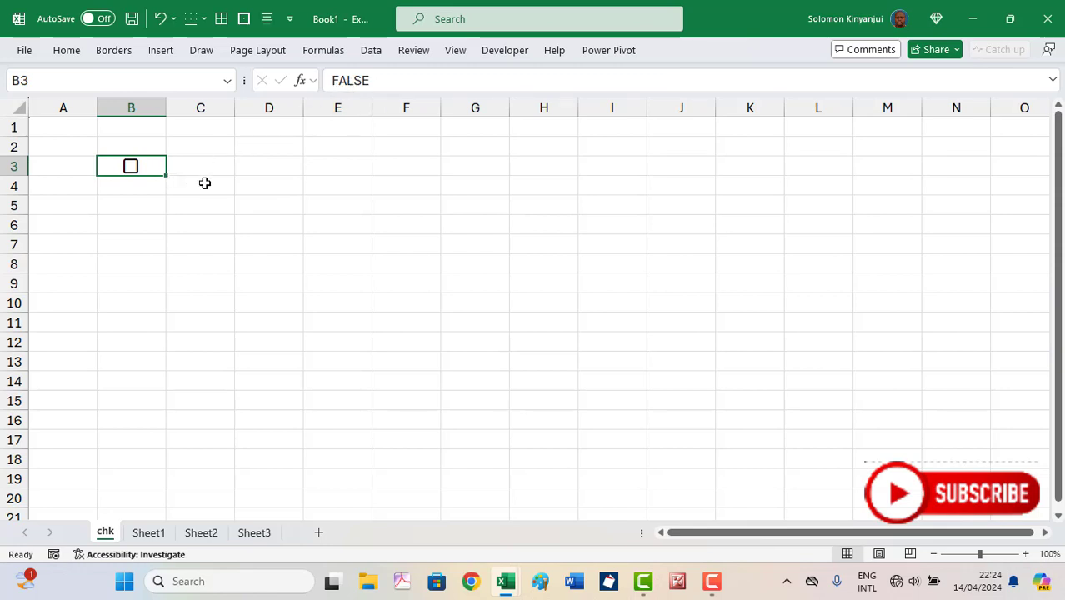
click(130, 167)
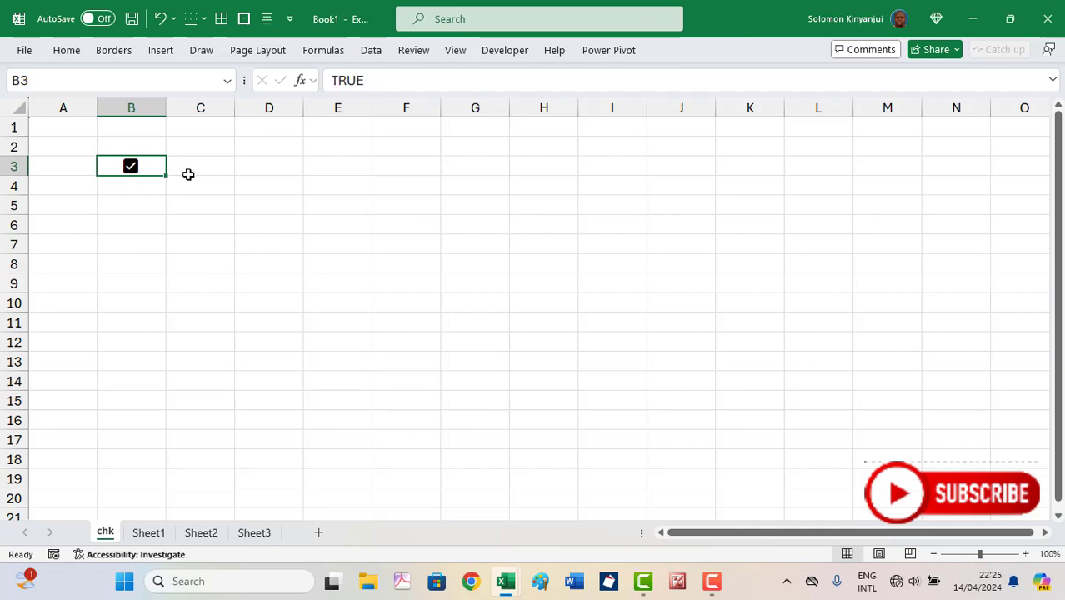
click(133, 170)
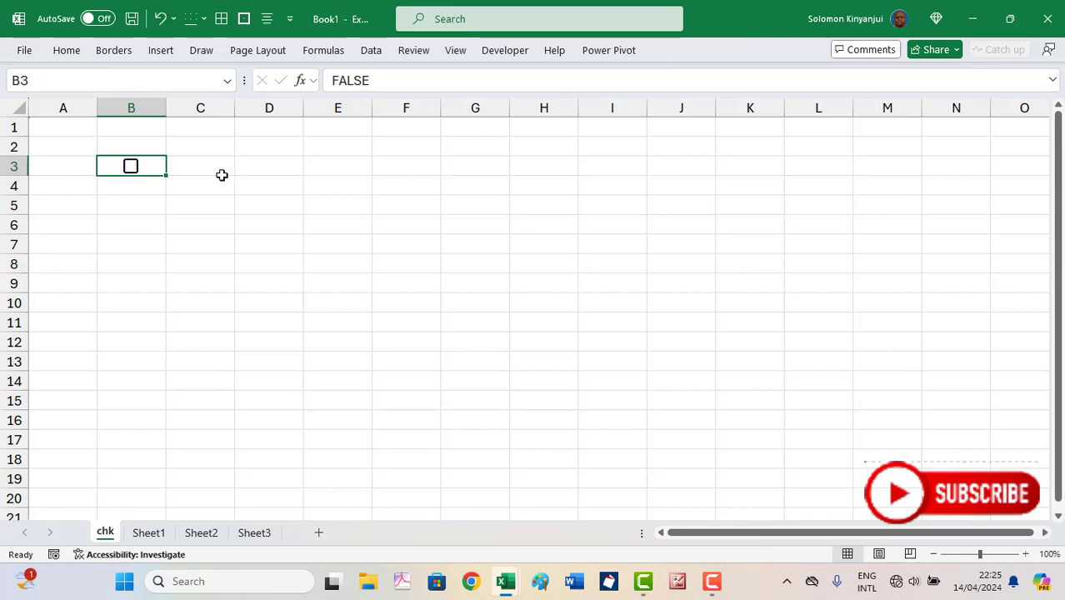
click(251, 169)
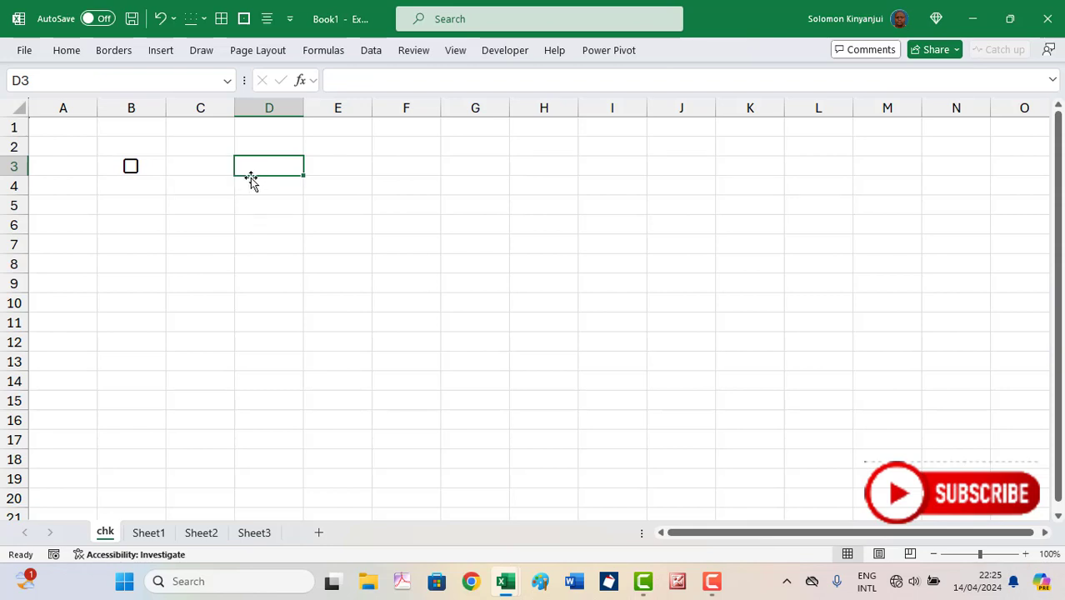
Enter the formula =COUNTA(B3) in cell D3
text(=co)
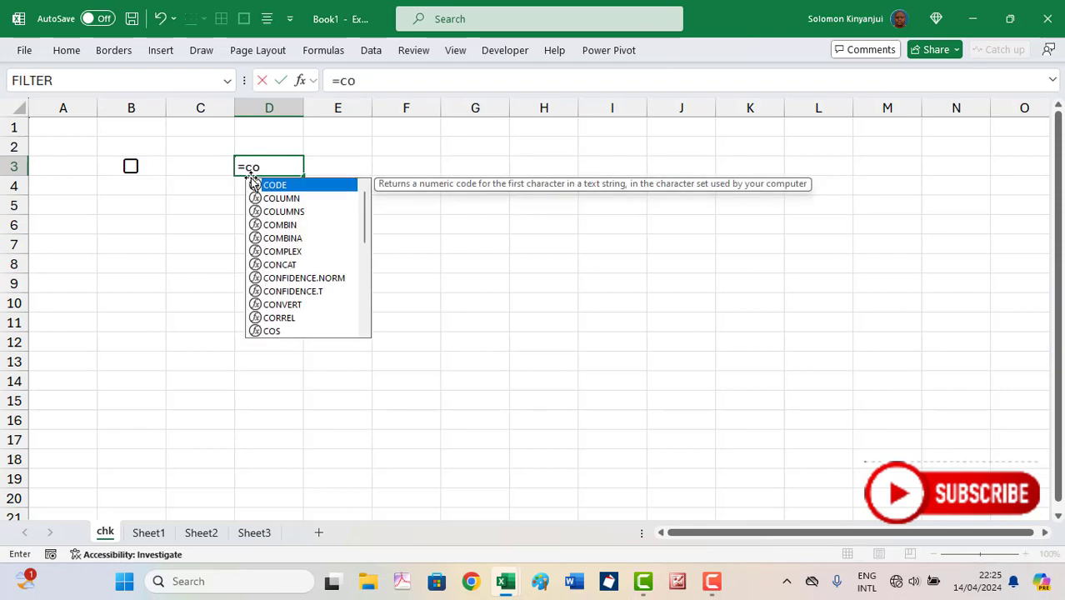
text(unta)
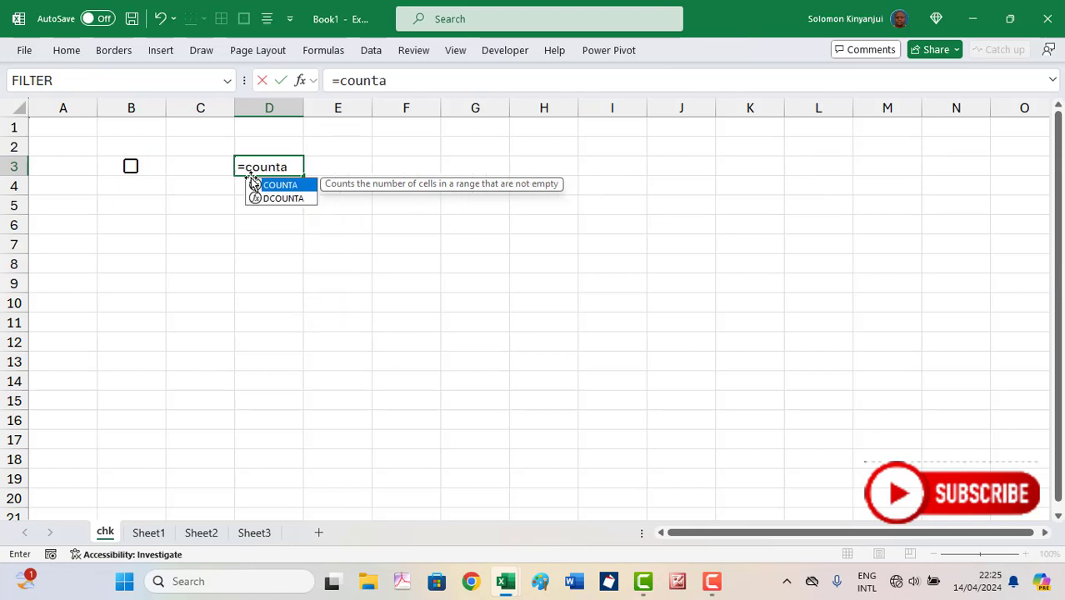
text(()
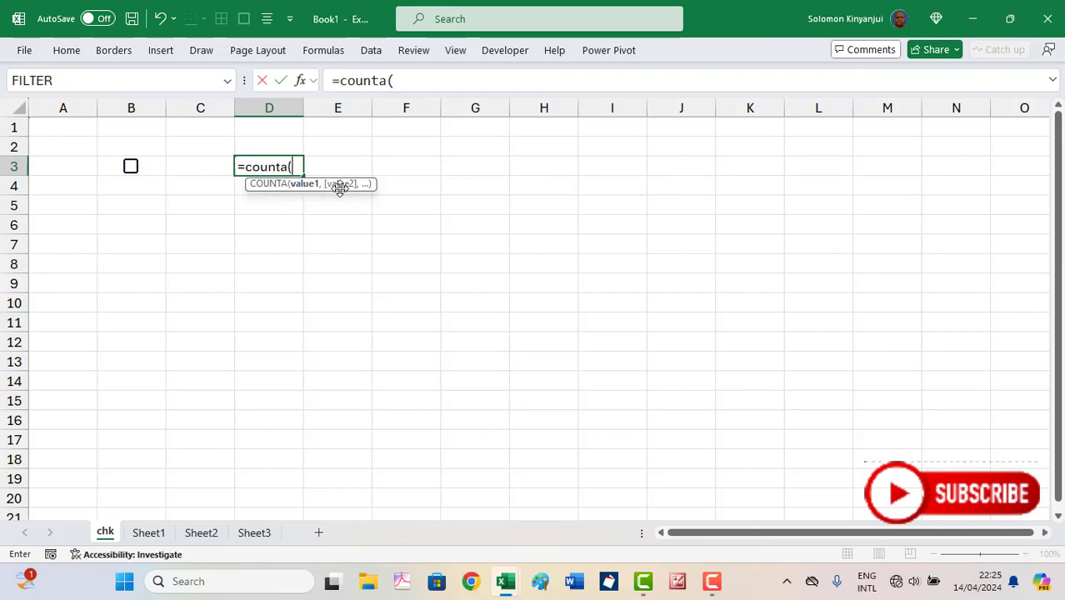
click(160, 166)
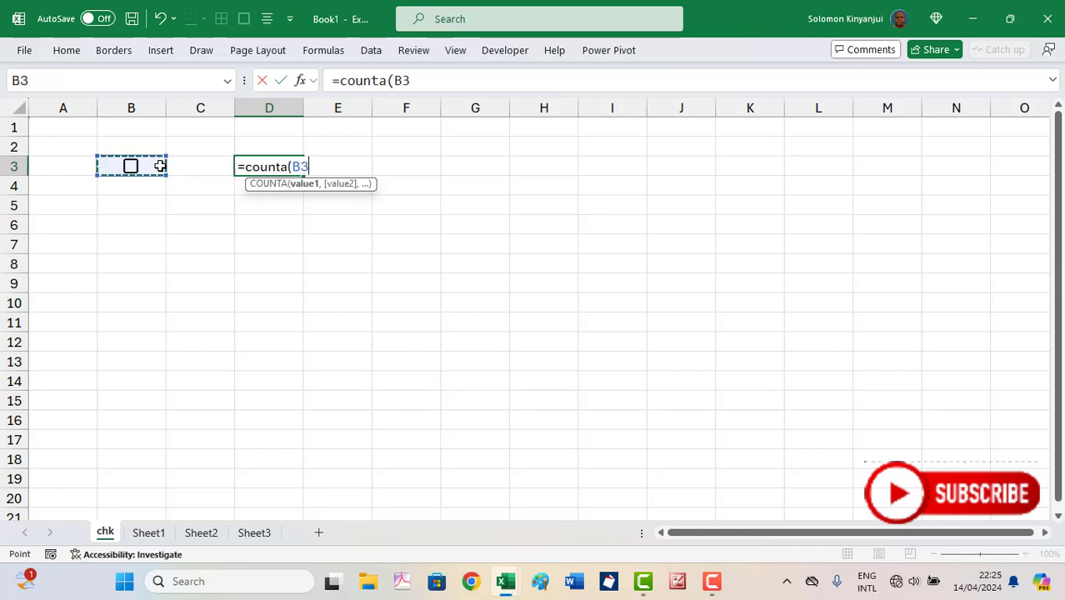
key(Return)
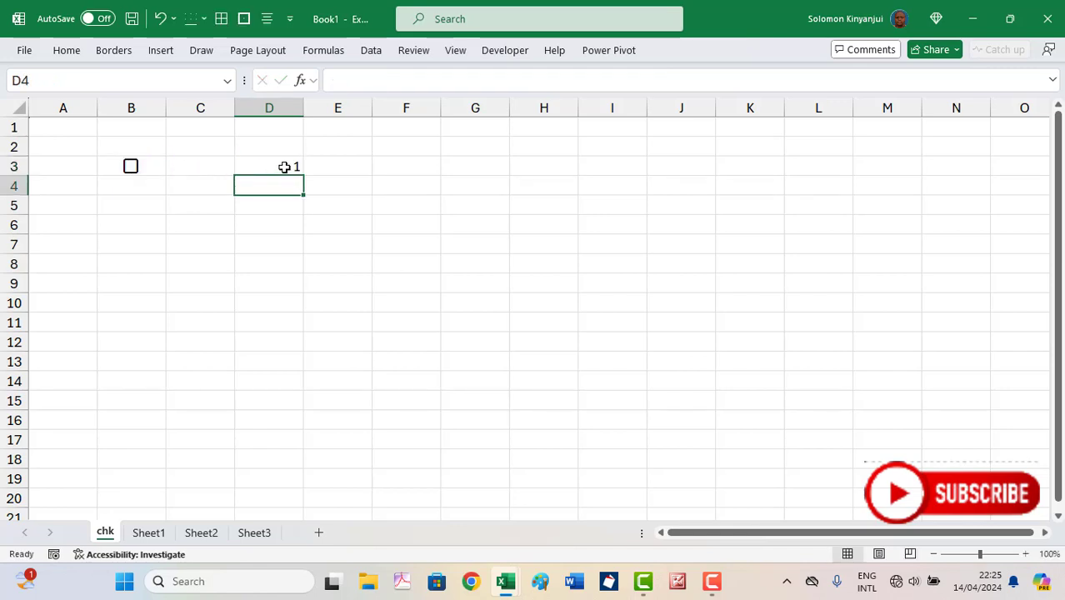
Tick and untick the B3 checkbox to confirm D3 stays at 1
click(131, 168)
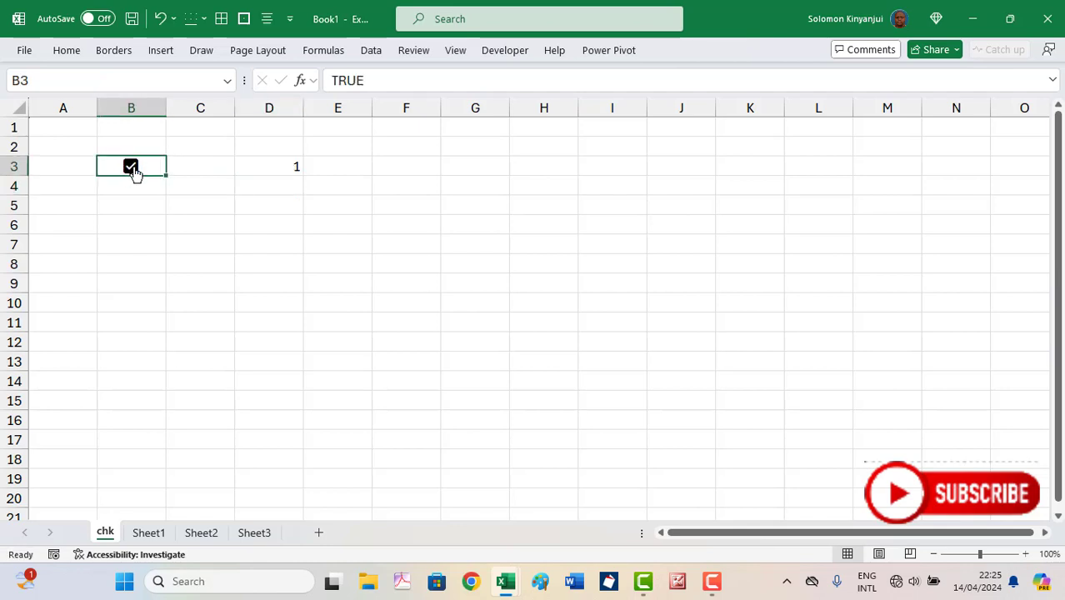
click(132, 169)
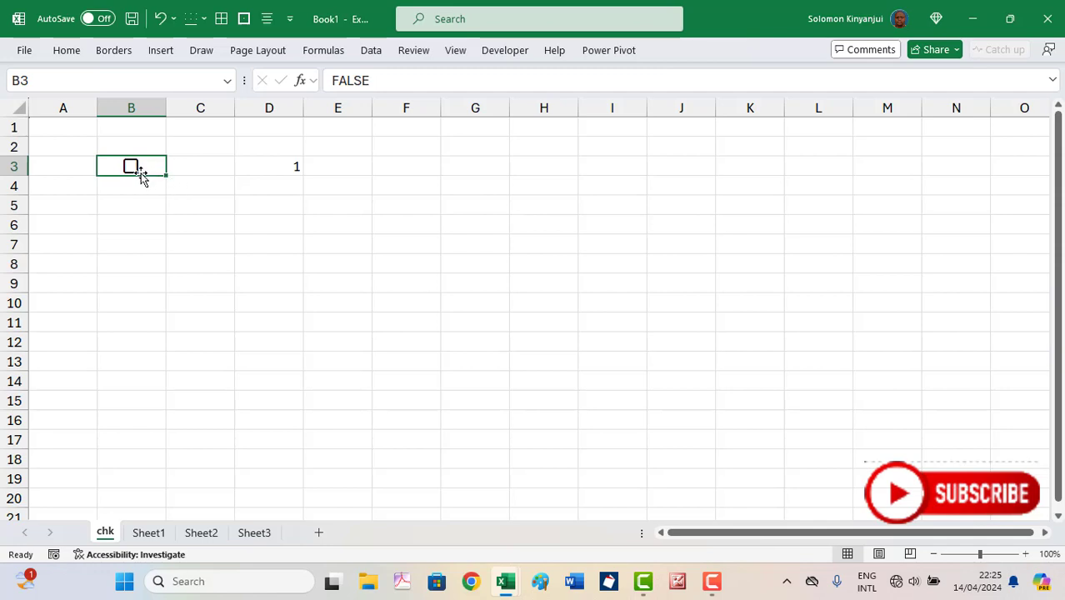
click(283, 167)
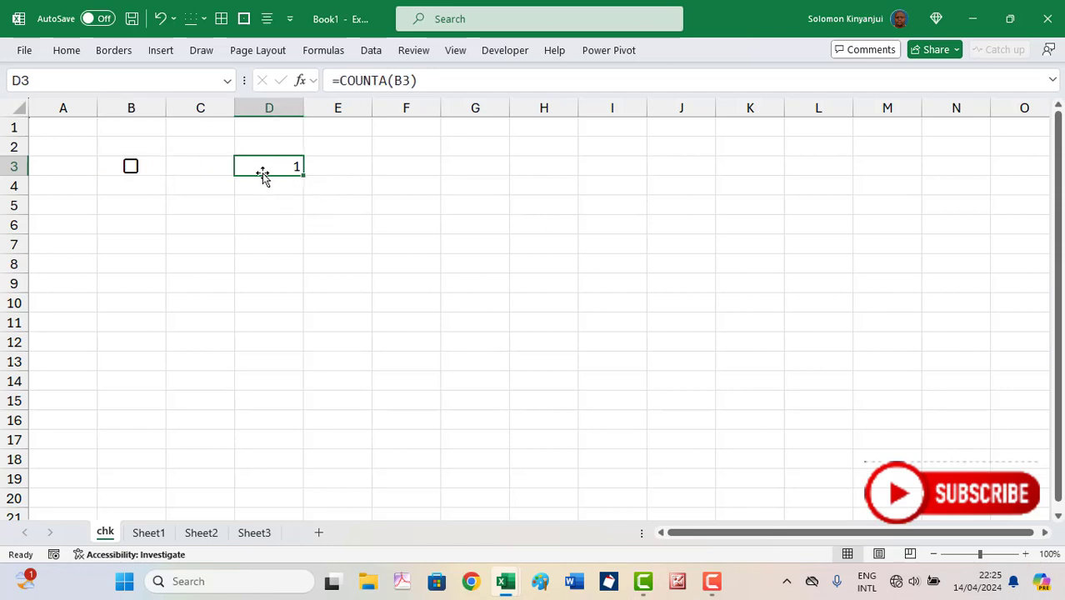
click(144, 167)
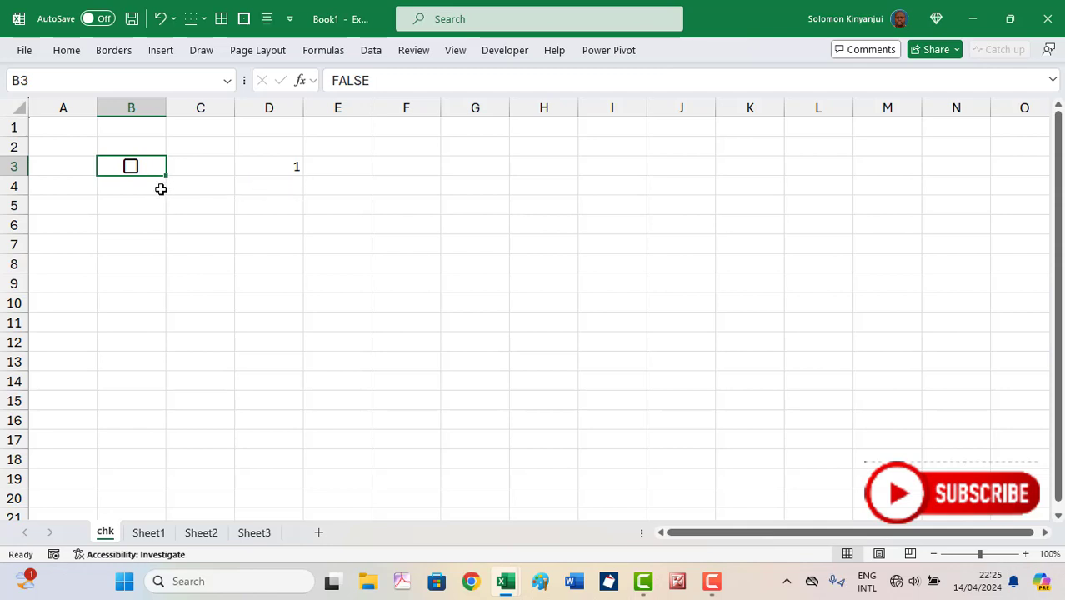
click(134, 206)
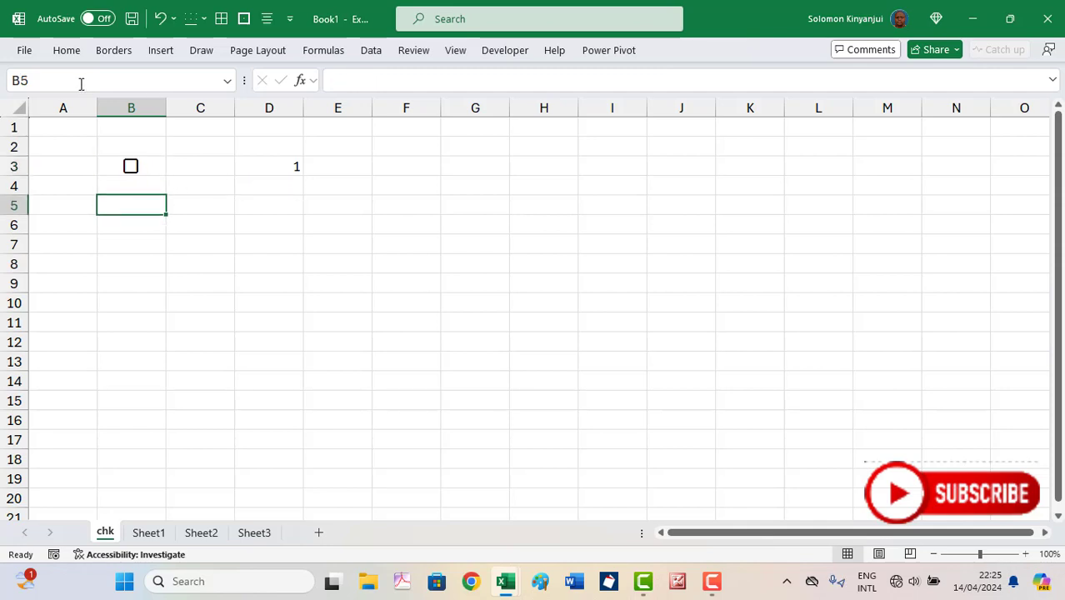
Insert an unchecked checkbox into B5 and confirm it holds FALSE
click(163, 50)
click(876, 91)
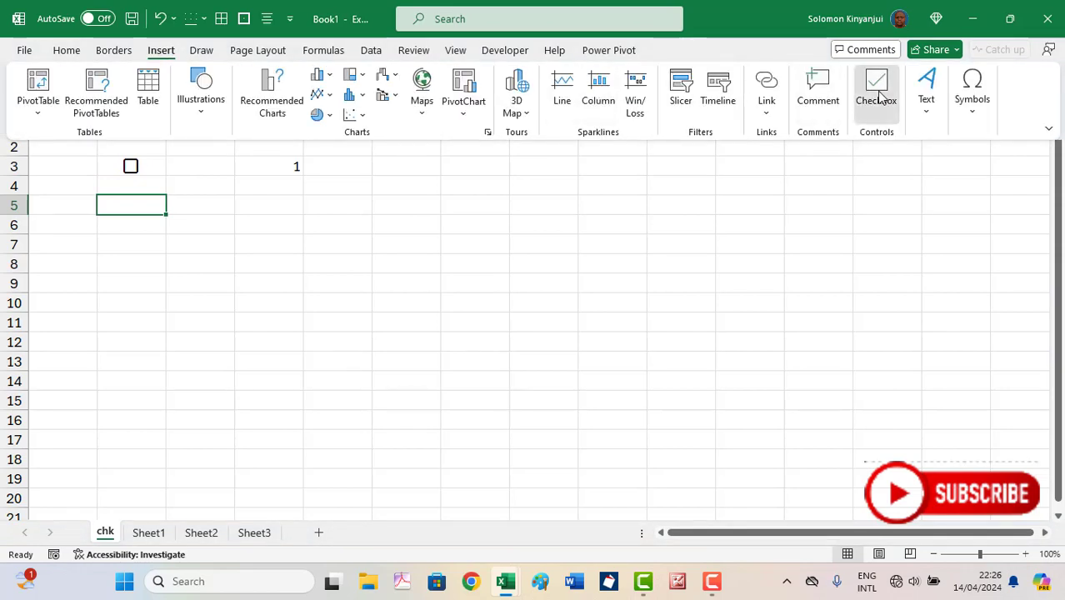
click(173, 209)
click(155, 205)
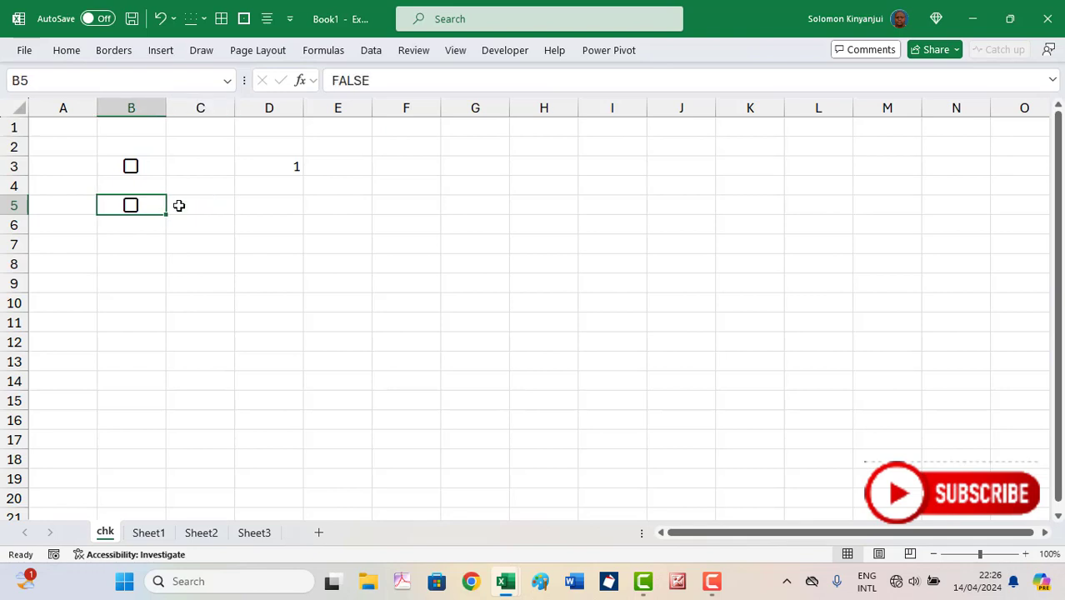
click(282, 206)
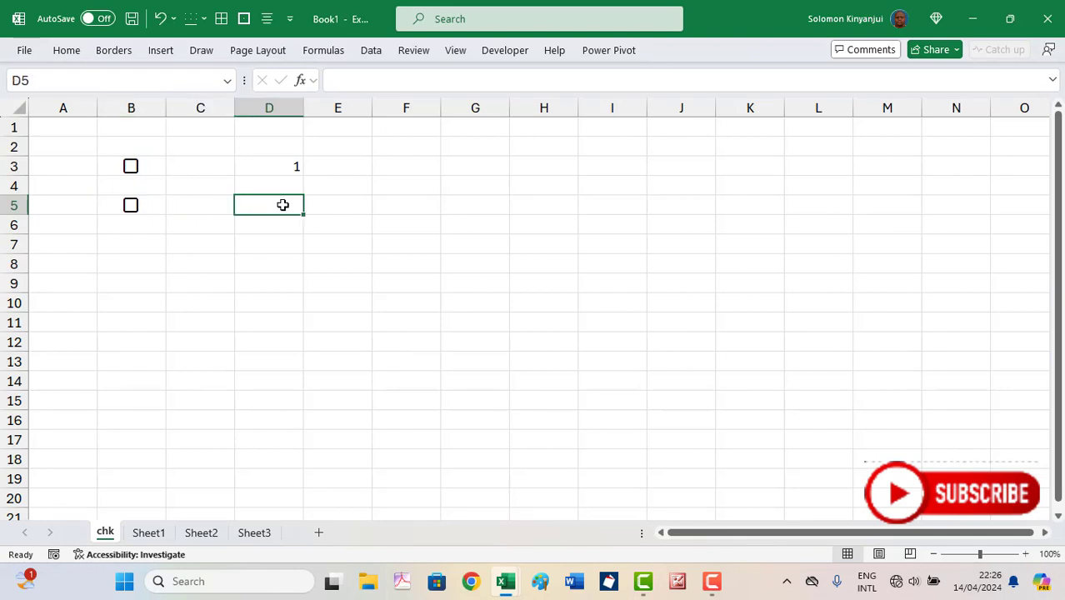
Type =IF(B5=TRUE,1,IF(B5=FALSE,0,"")) into D5, referencing B5 in both tests
text(=i)
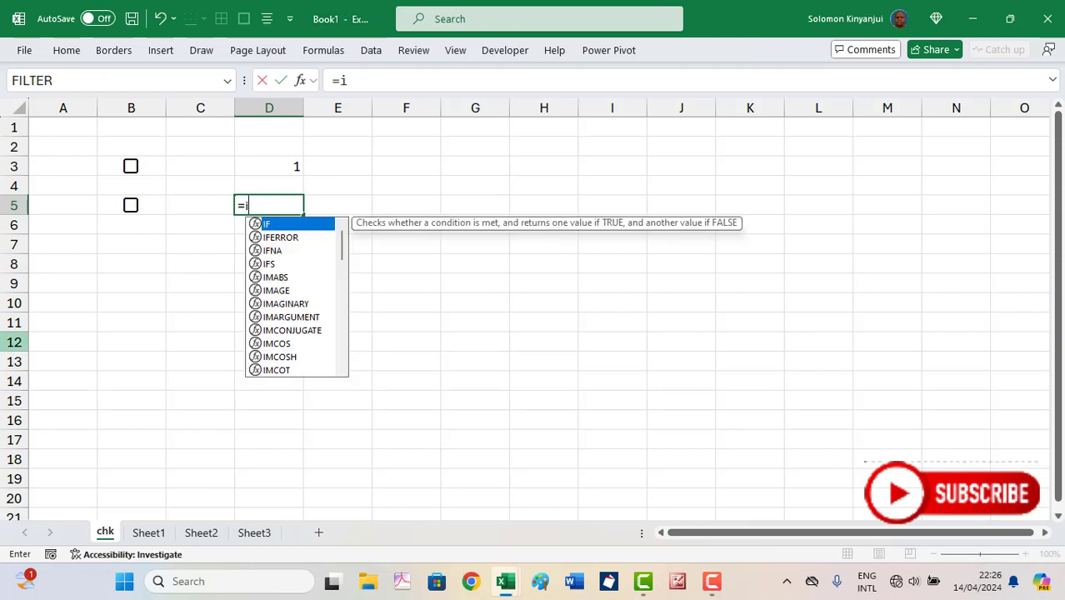
text(f()
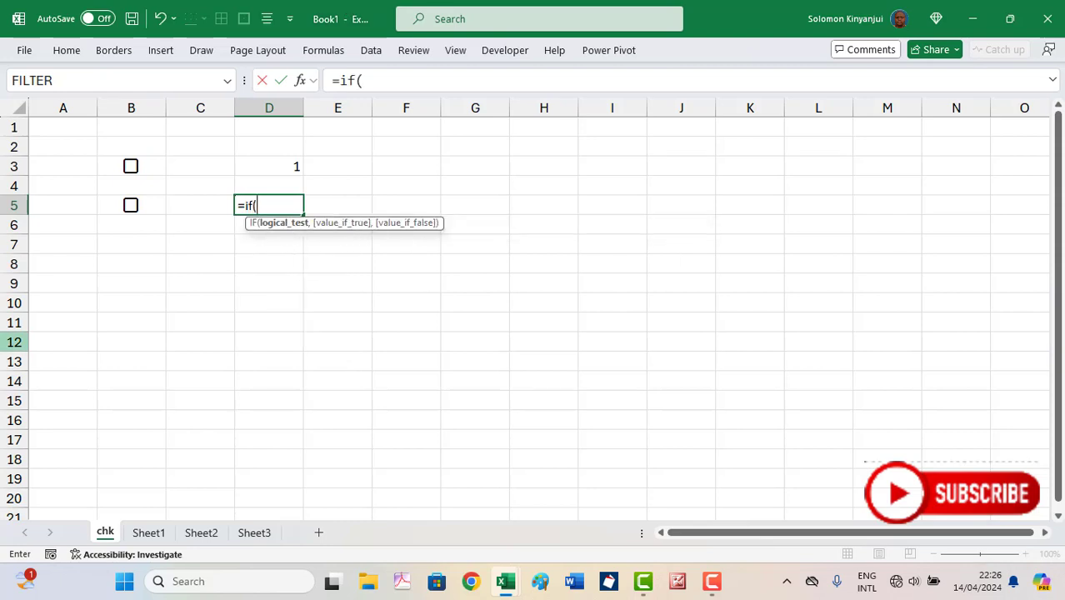
click(155, 209)
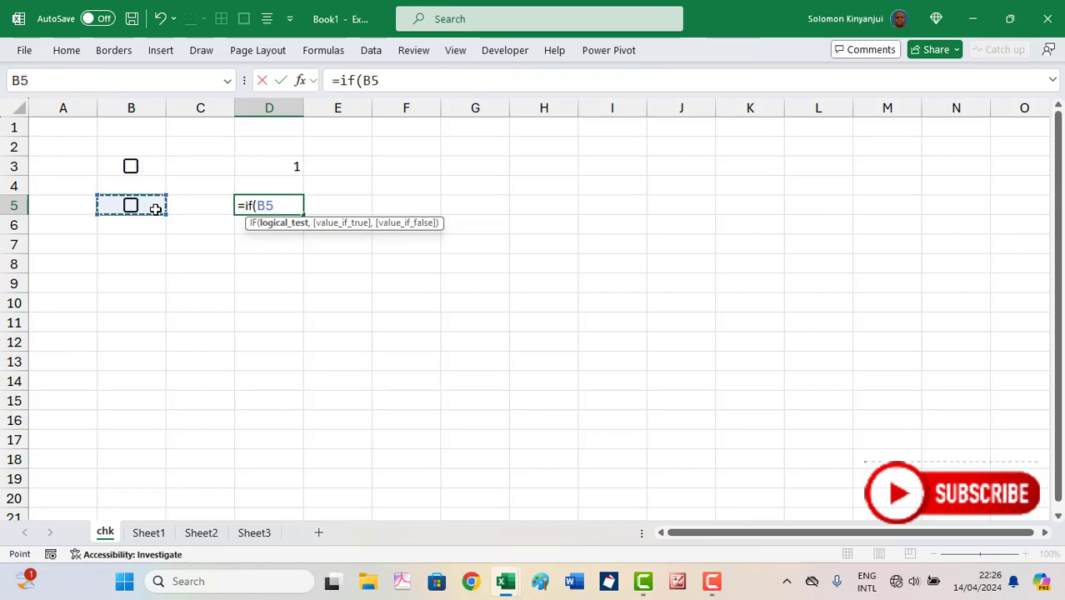
text(=)
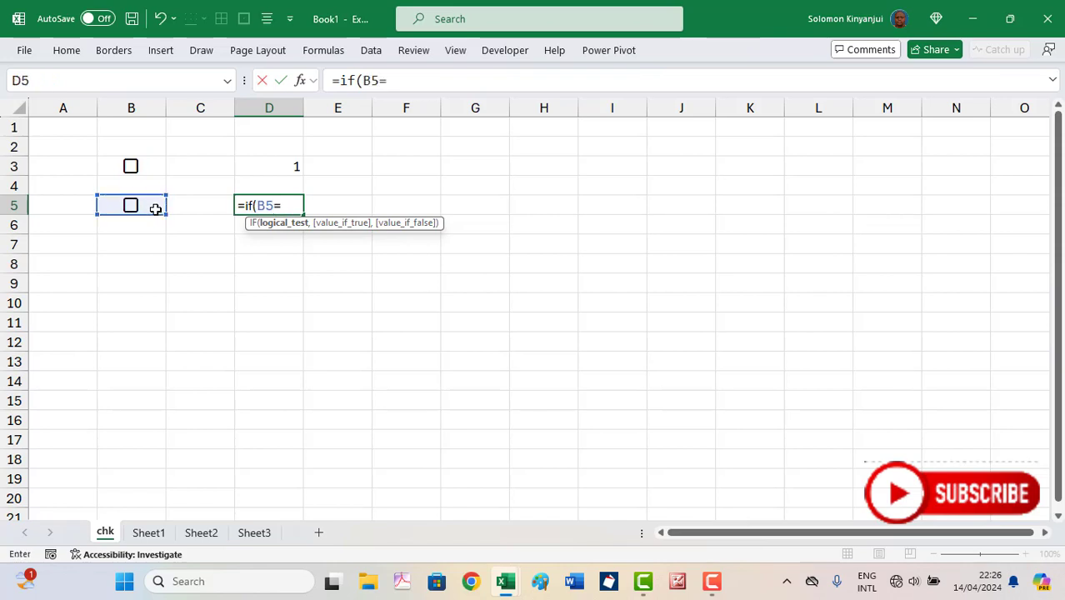
text(true)
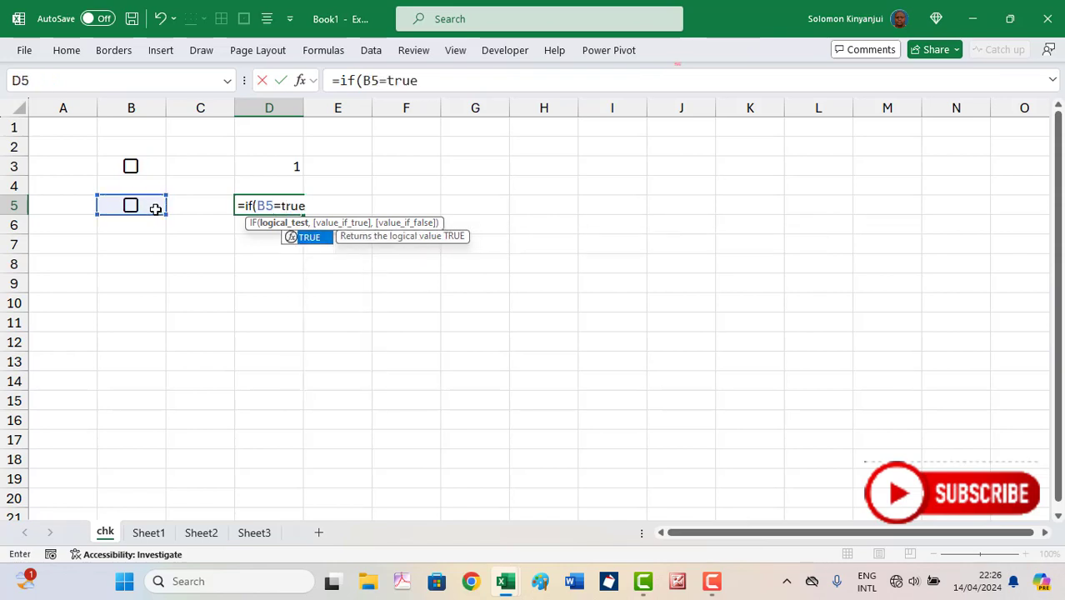
text(,)
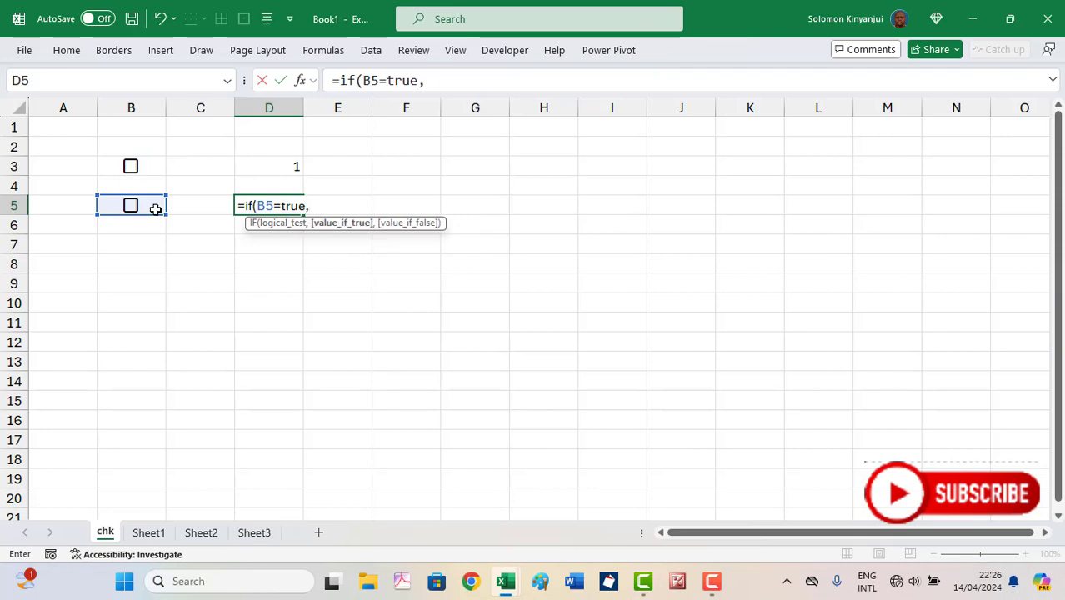
text(1,)
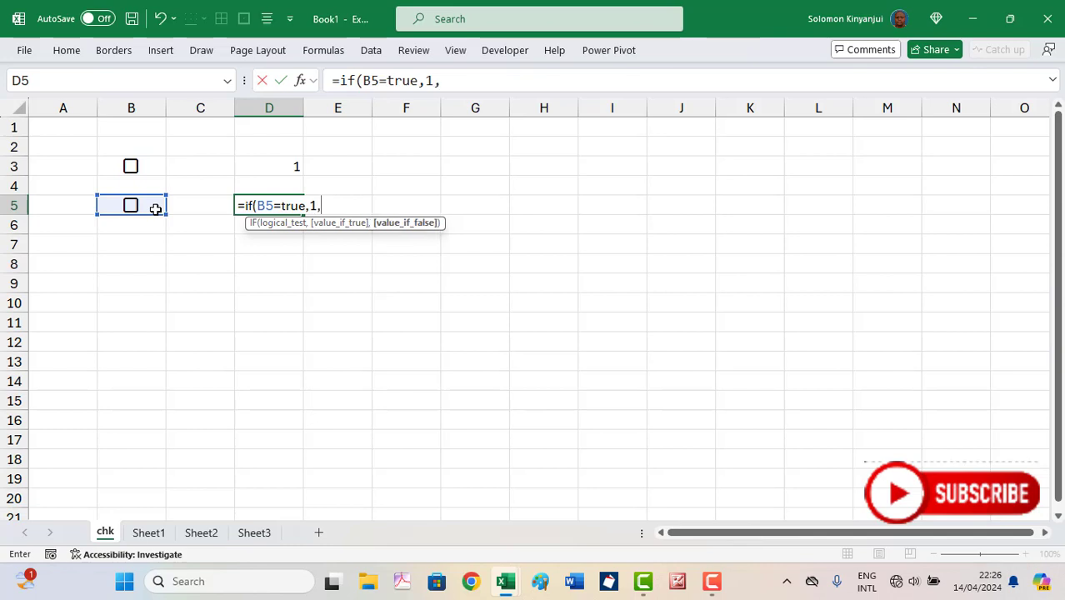
click(155, 208)
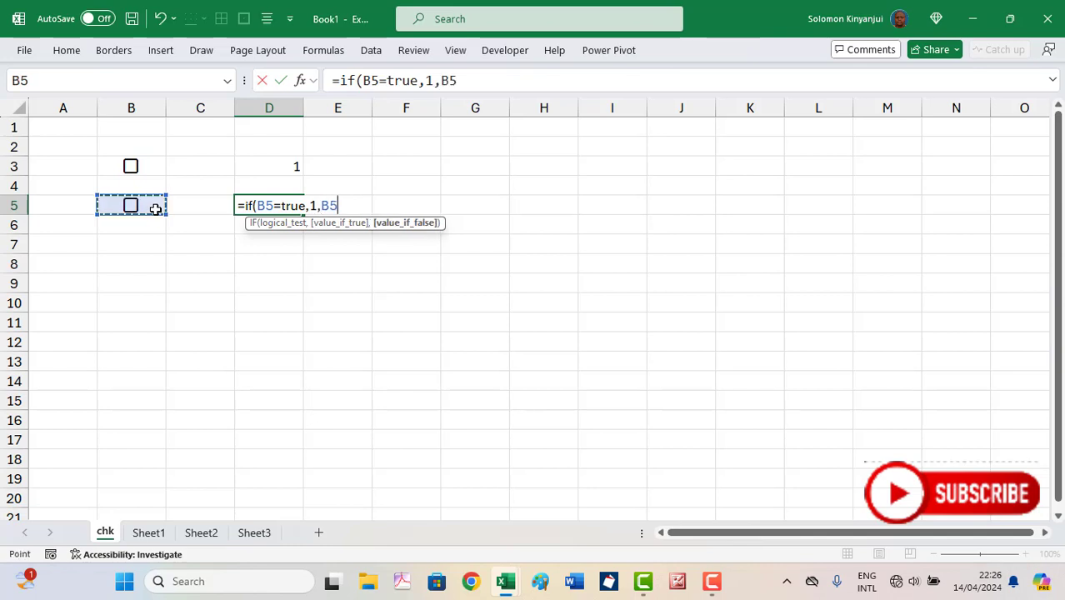
key(BackSpace)
key(BackSpace)
text(if()
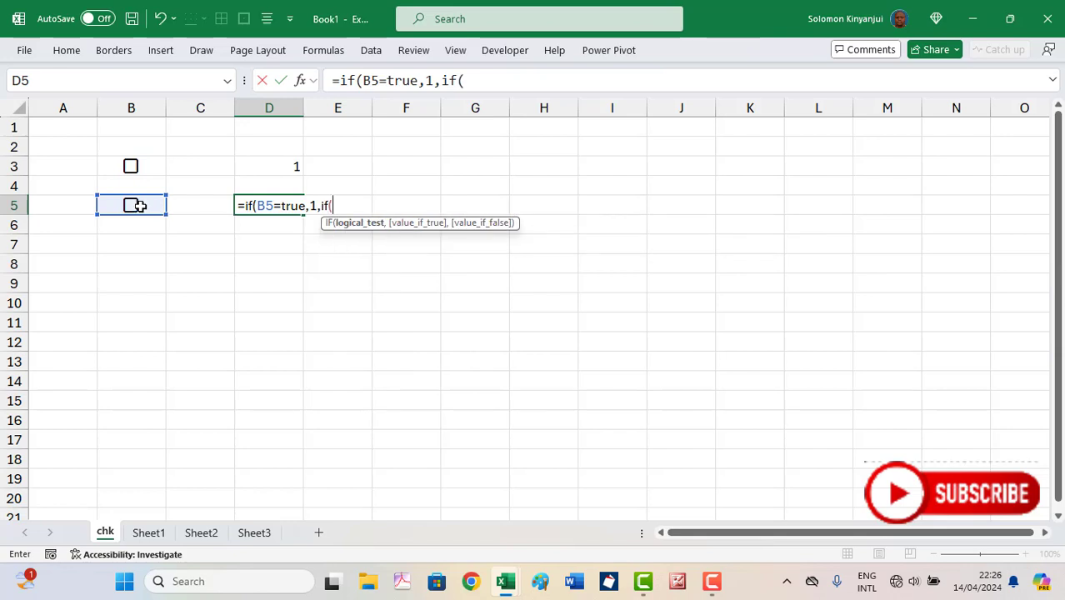
click(150, 206)
text(=)
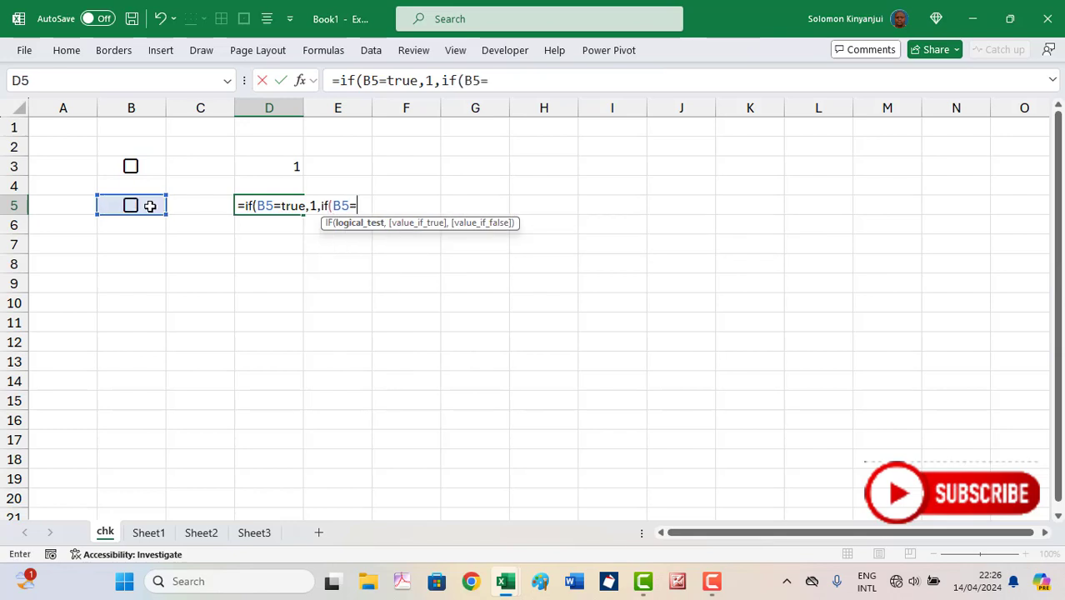
text(false)
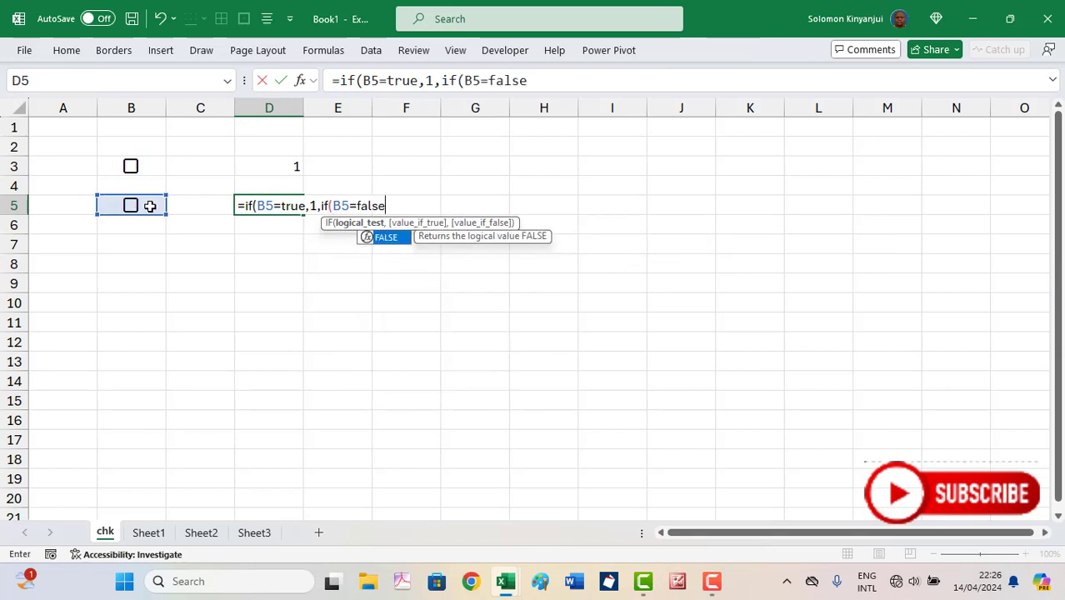
text(,)
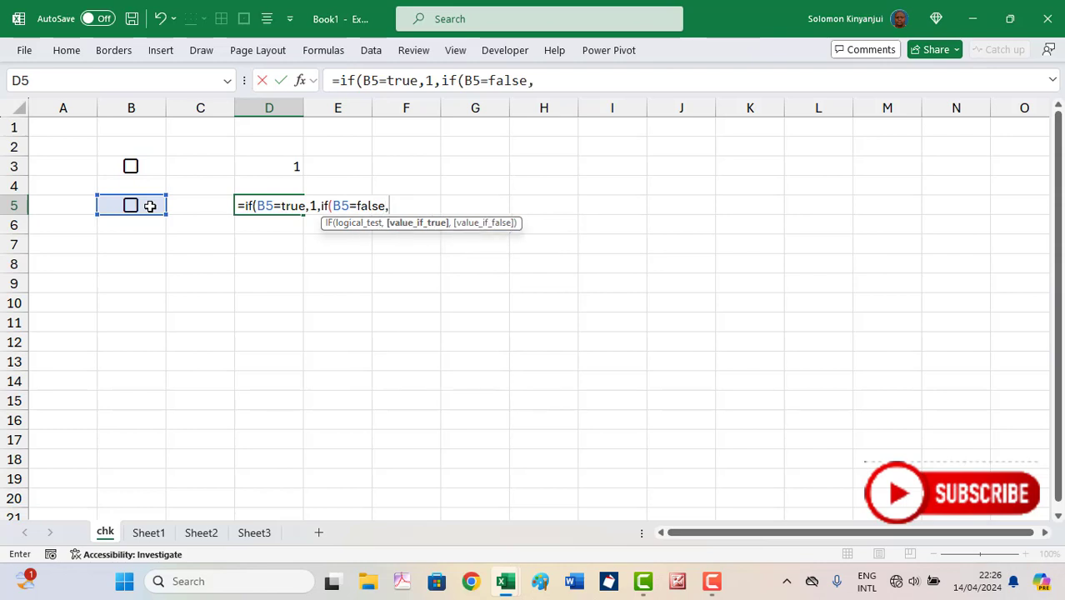
text(0,)
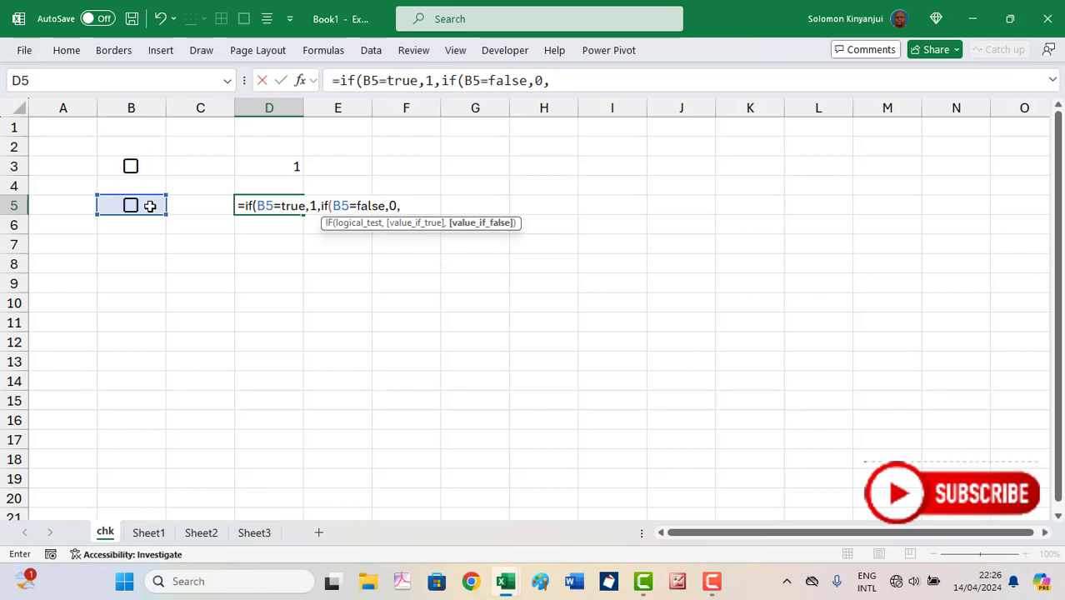
text(""))
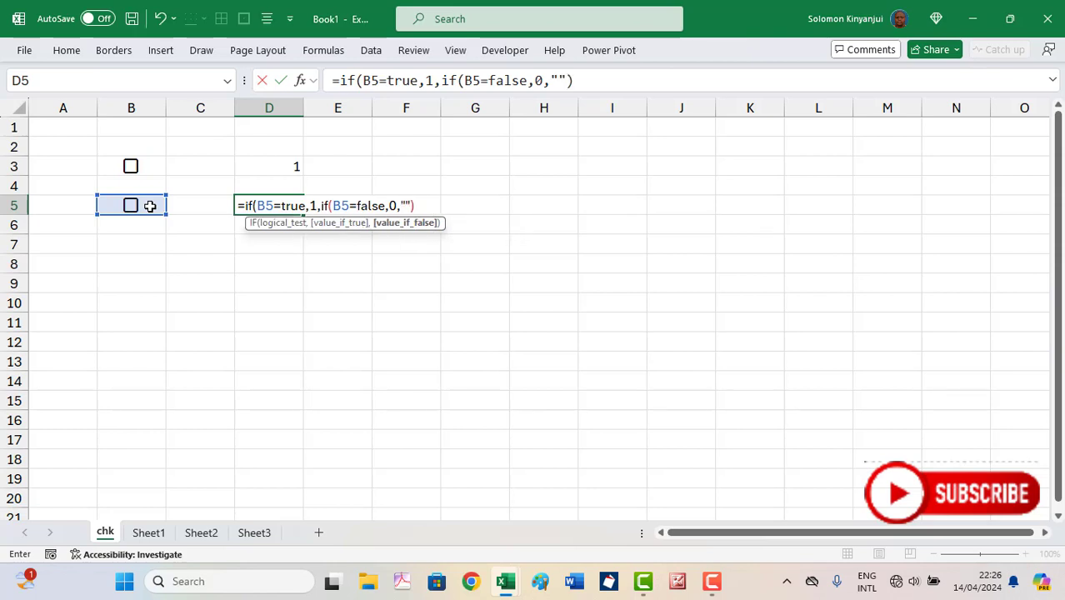
text())
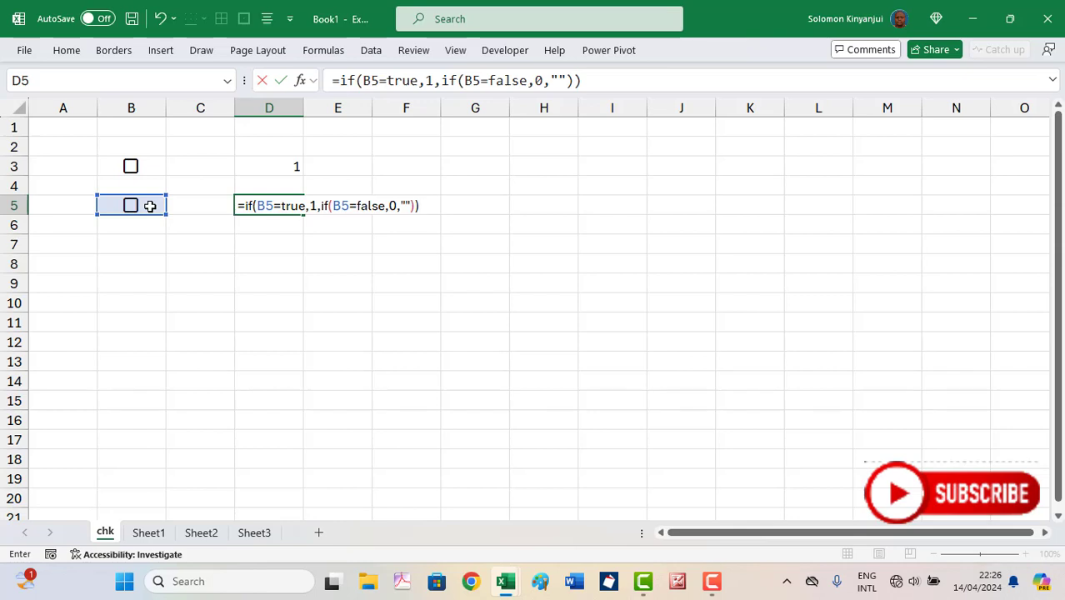
Commit the nested IF in D5 and confirm it returns 0 for the unticked B5 box
key(Return)
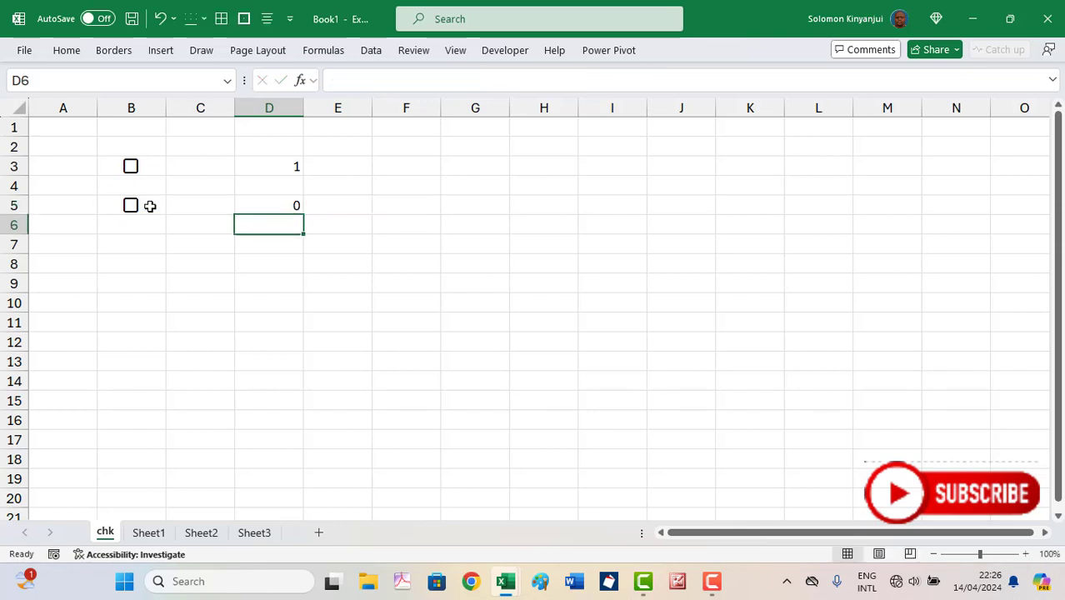
click(279, 209)
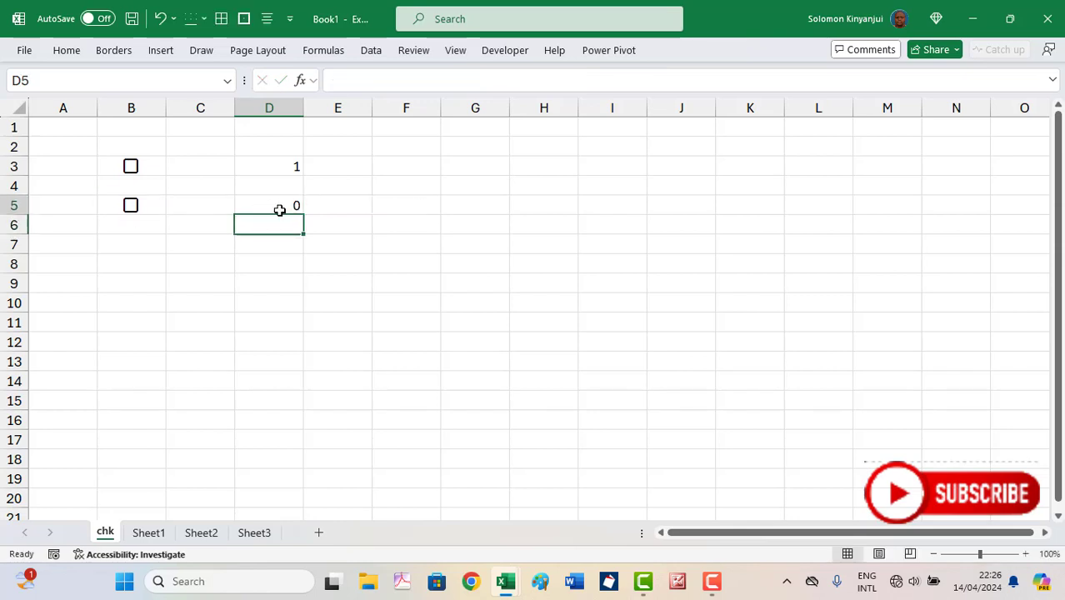
click(146, 205)
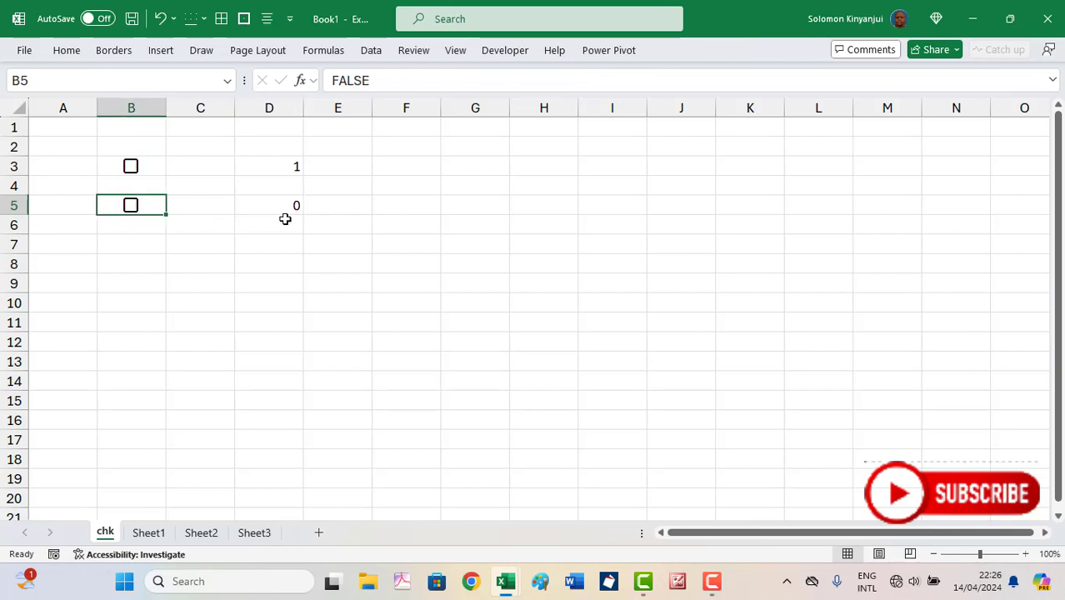
Tick the B5 checkbox so D5 shows 1, then untick it back to 0
click(133, 211)
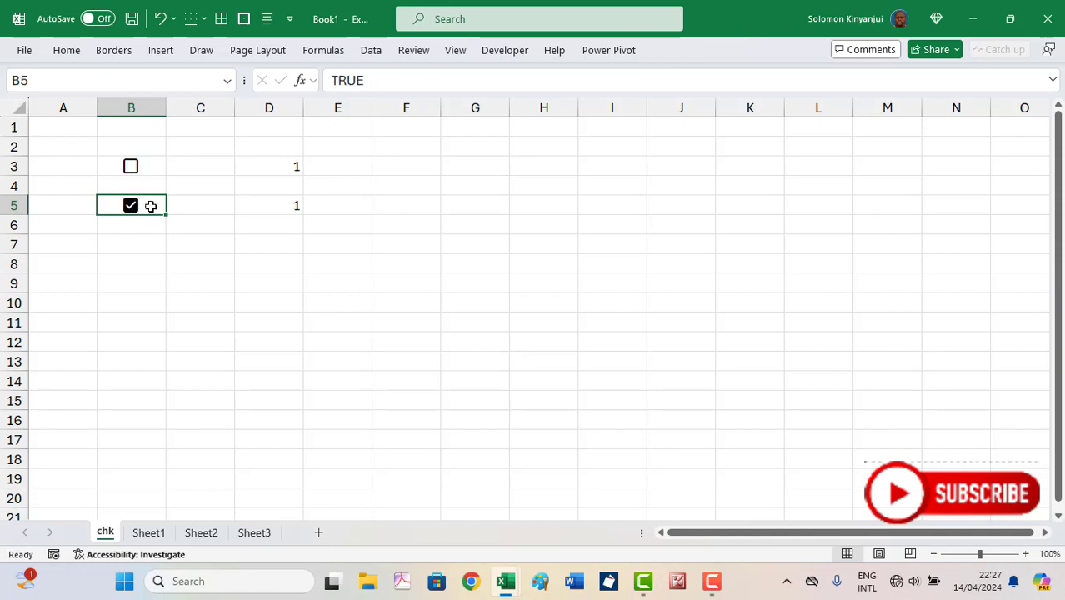
click(132, 209)
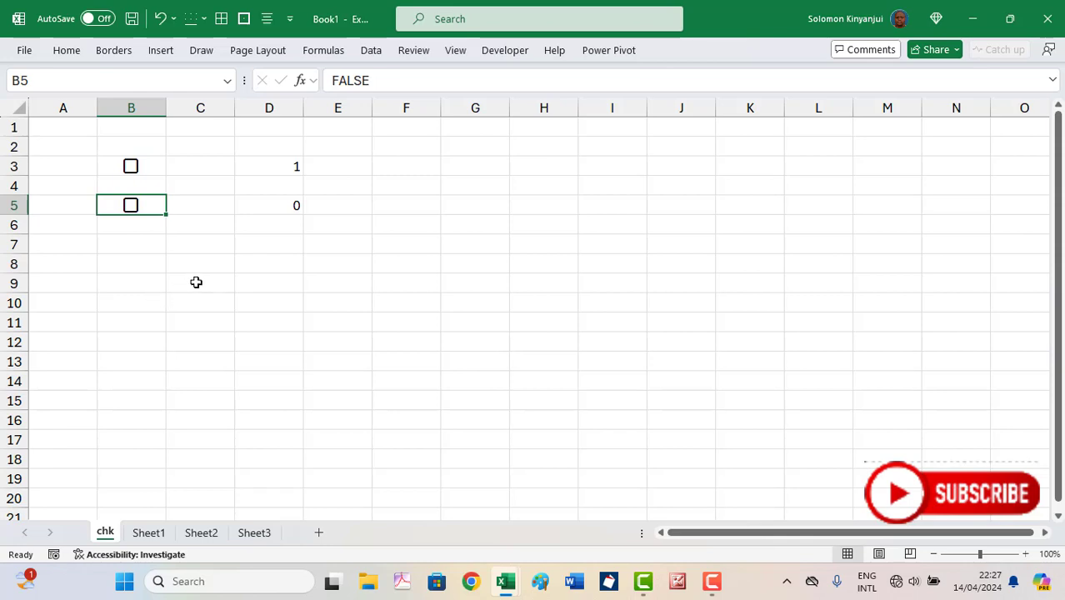
click(163, 360)
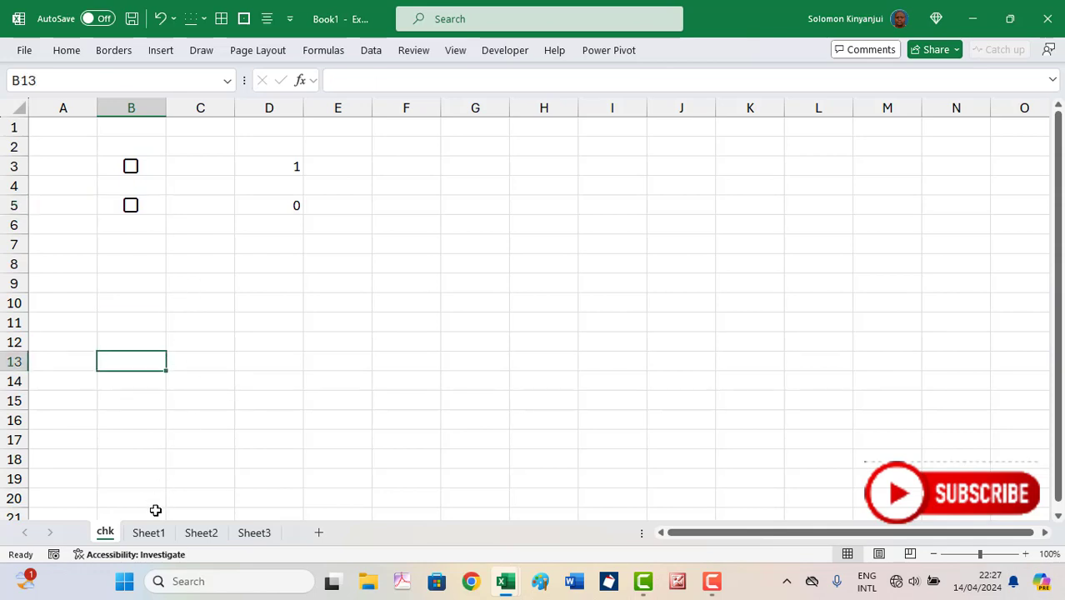
Switch to Sheet1 and review the Week 1 register's weekday MS/AS columns, totals and header
click(150, 533)
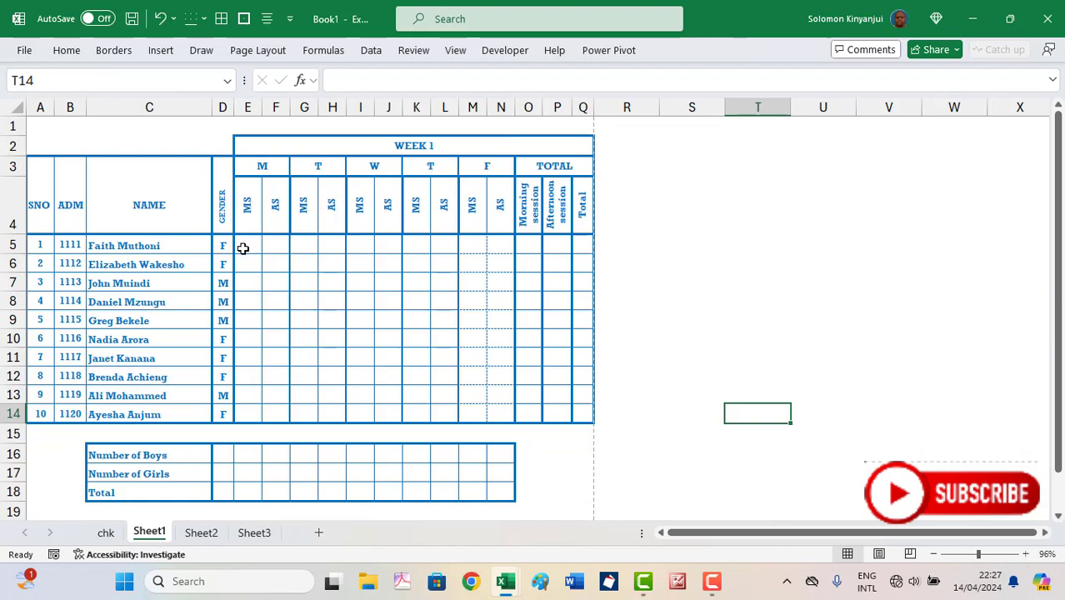
drag(242, 245, 428, 410)
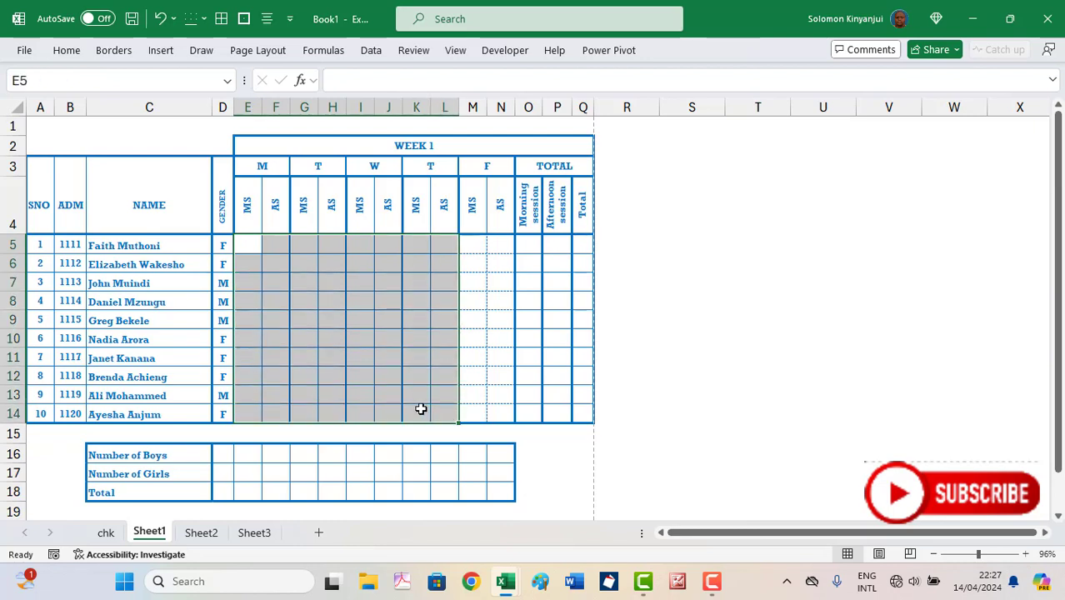
click(491, 245)
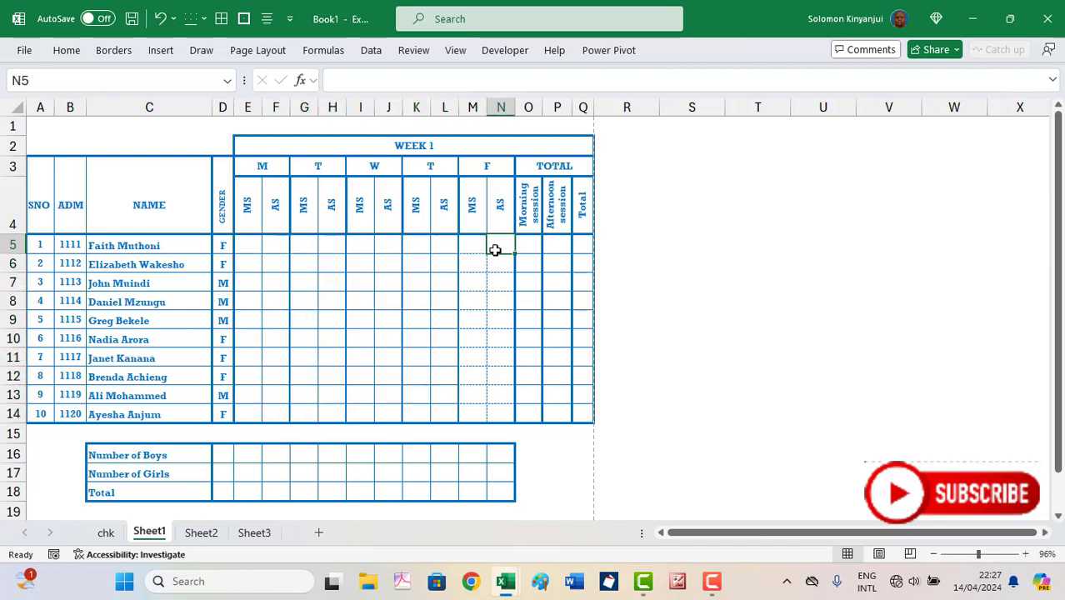
drag(527, 245, 573, 412)
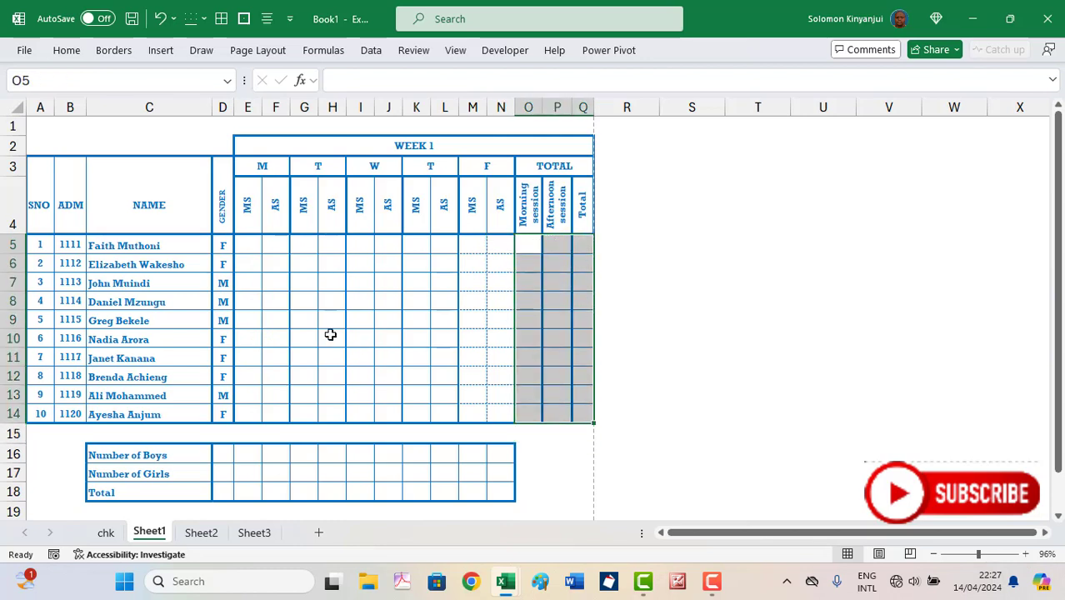
click(268, 148)
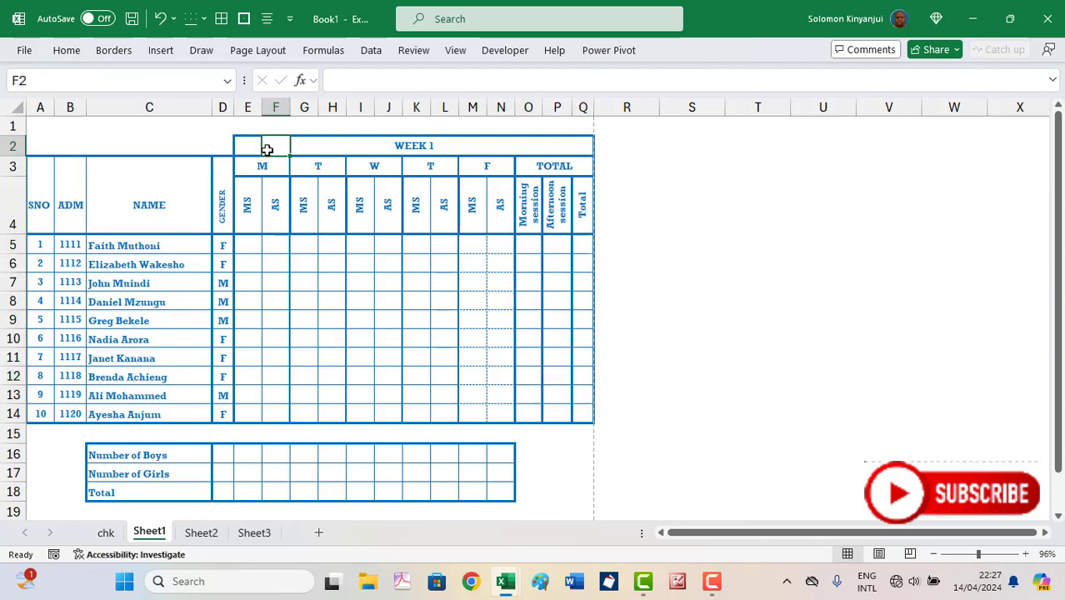
drag(255, 150, 343, 152)
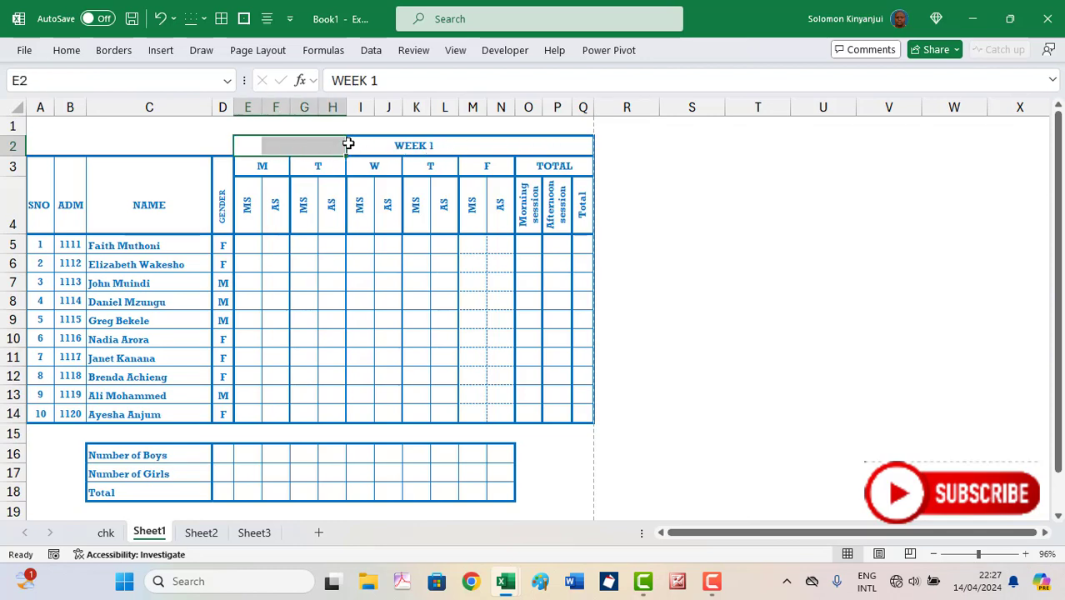
click(283, 168)
click(304, 170)
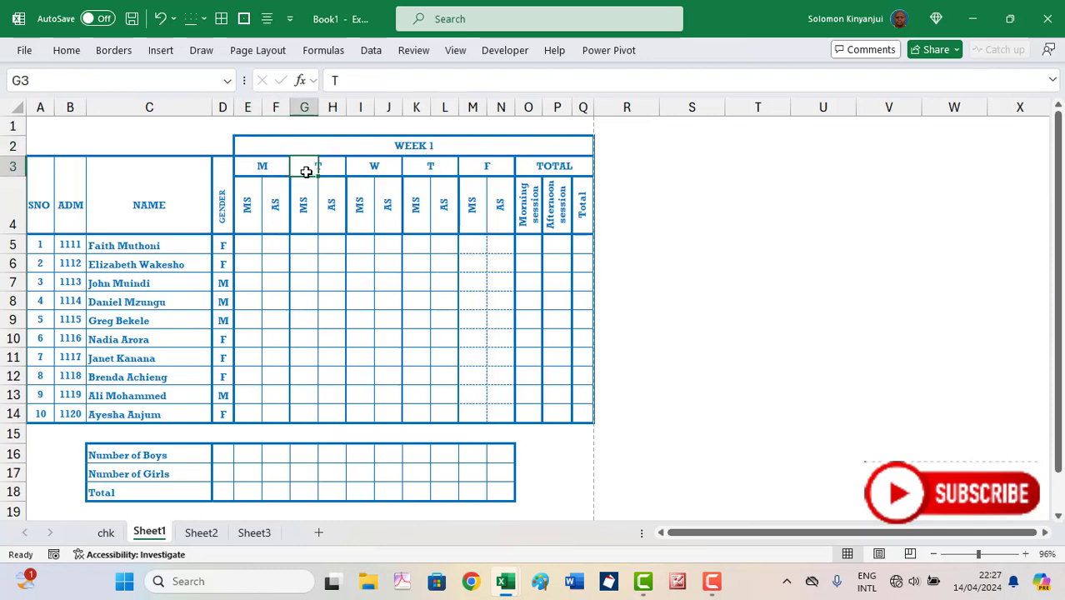
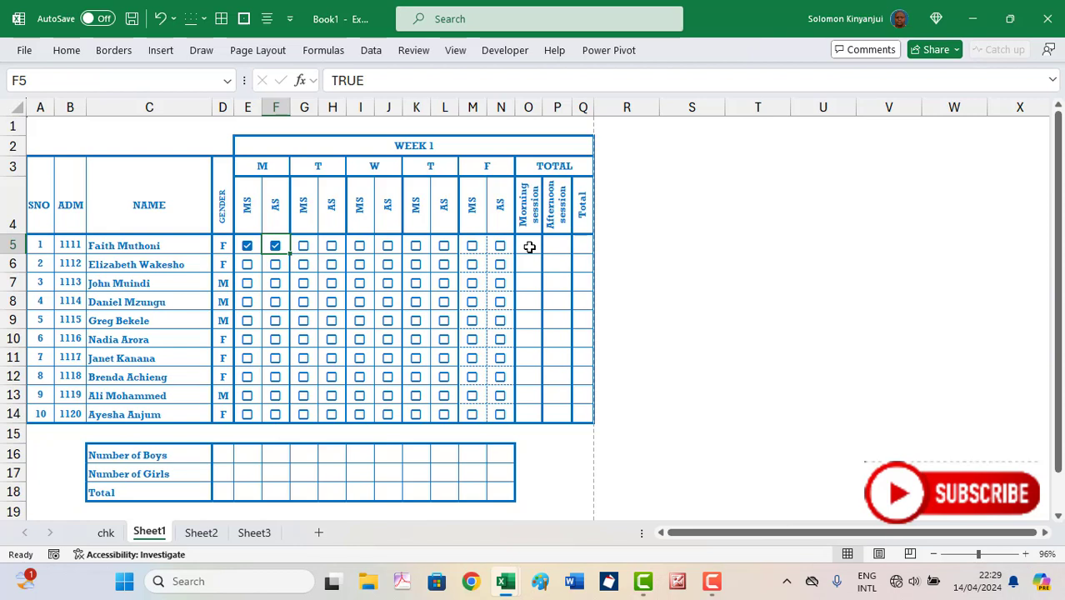
Untick the first student's Monday MS and AS test checkboxes in E5 and F5
click(247, 247)
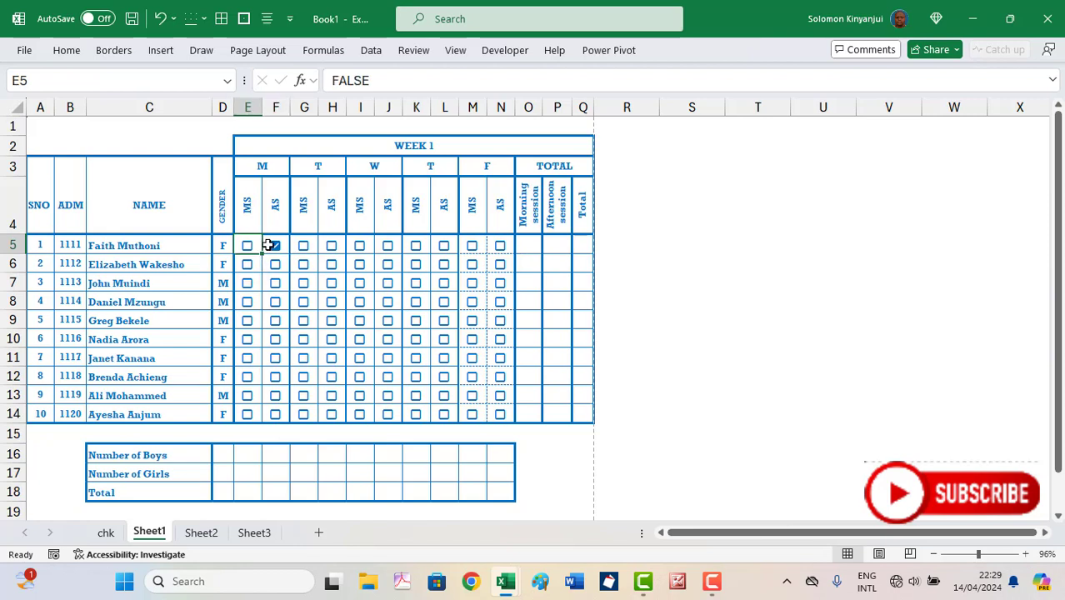
click(275, 246)
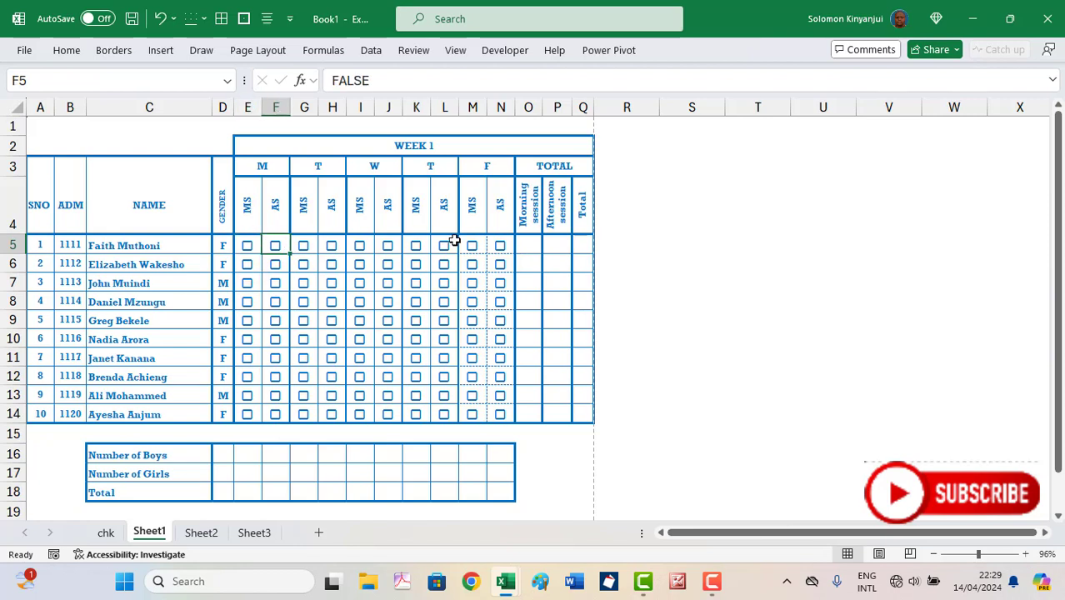
click(528, 244)
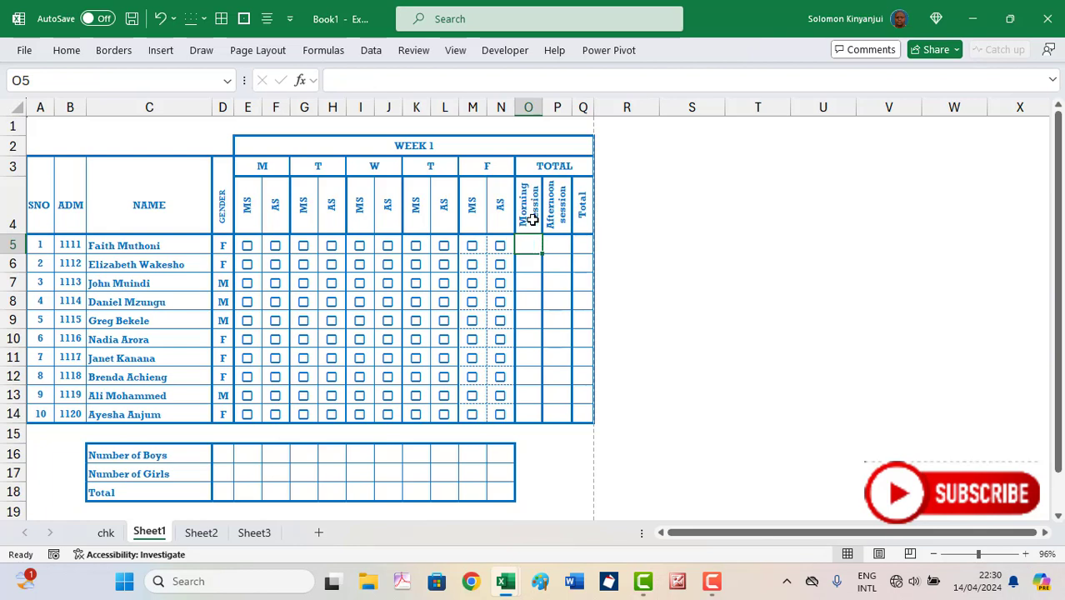
Rename the O4 header from 'Morning session' to 'Morning Total'
click(532, 219)
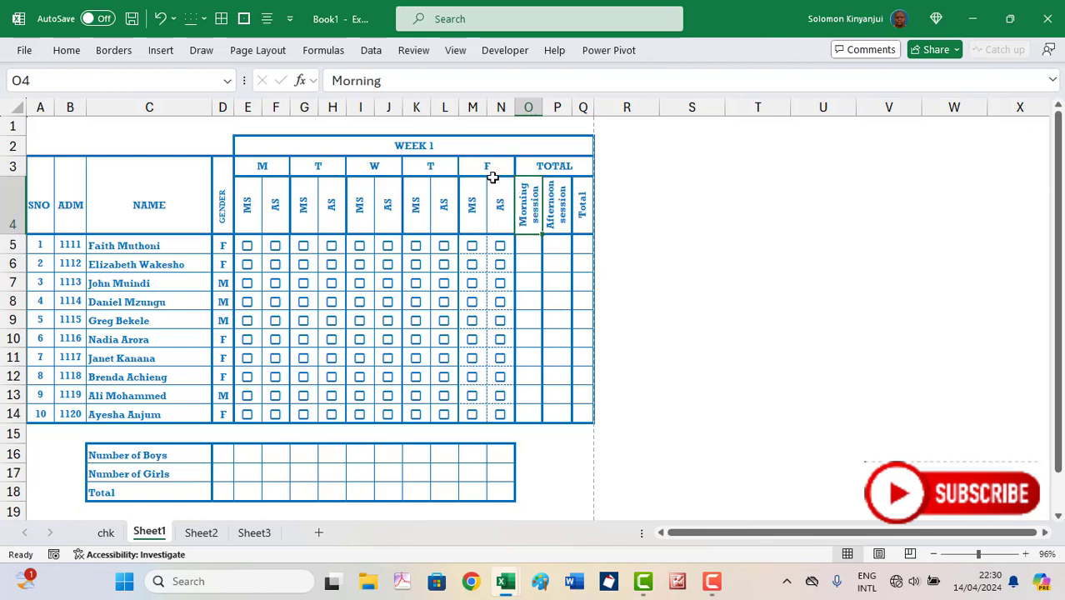
click(399, 81)
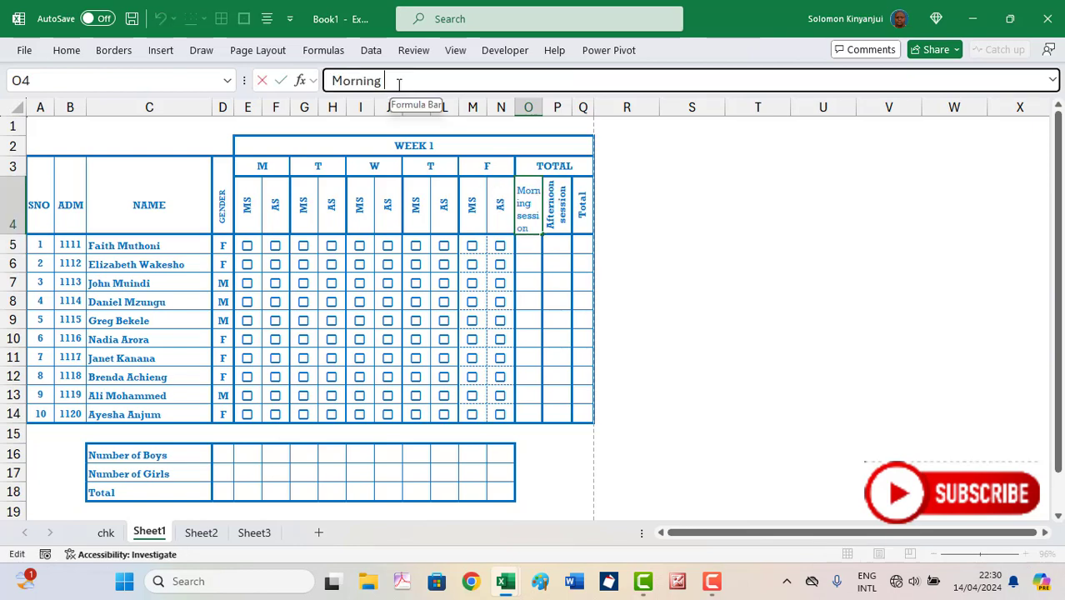
click(1053, 80)
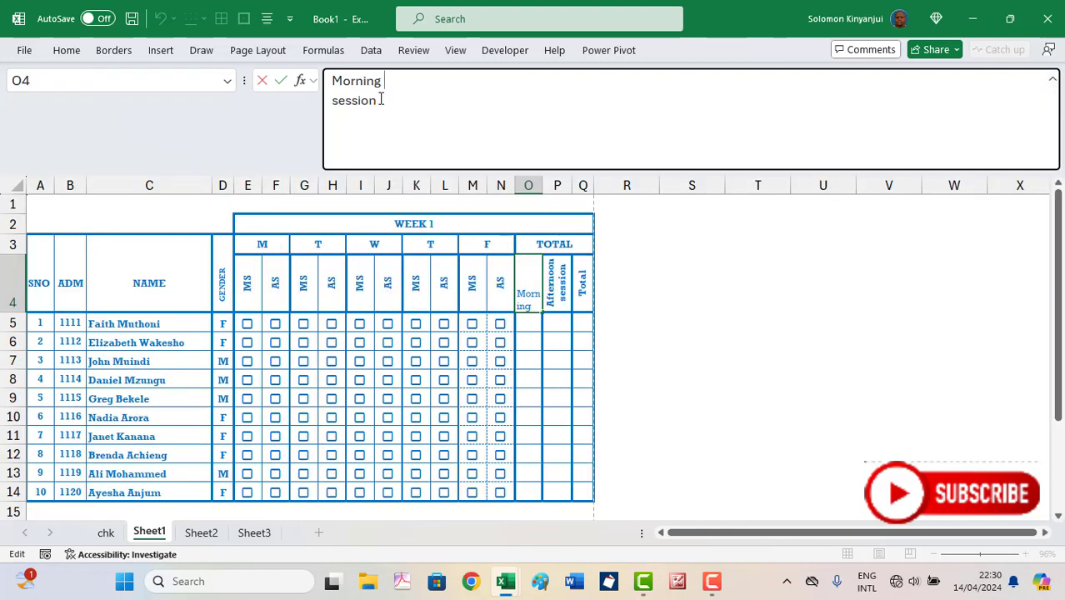
drag(369, 101, 331, 103)
text(Total)
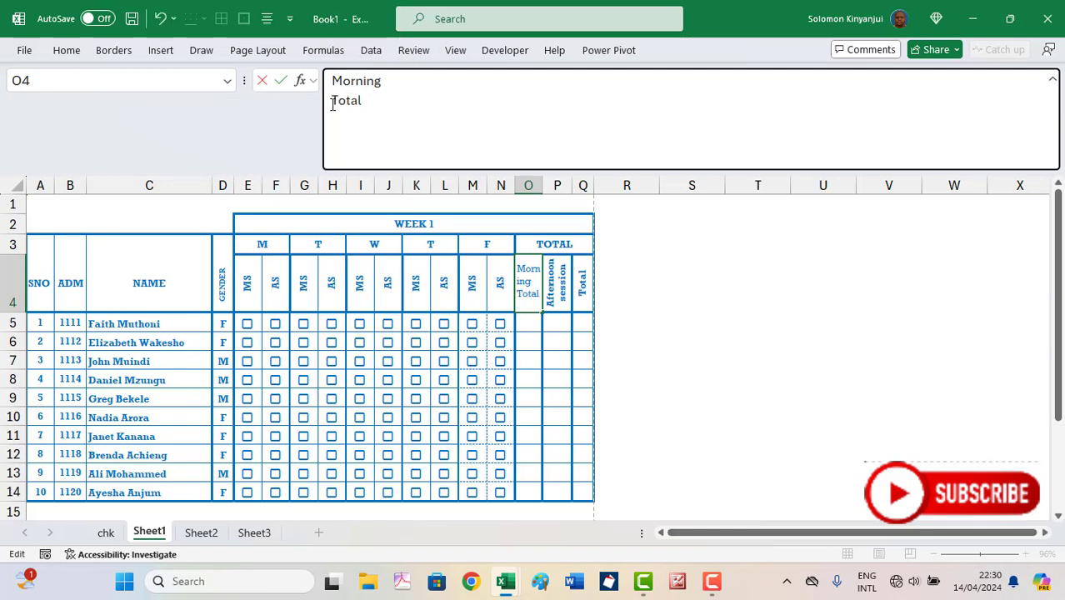
key(Return)
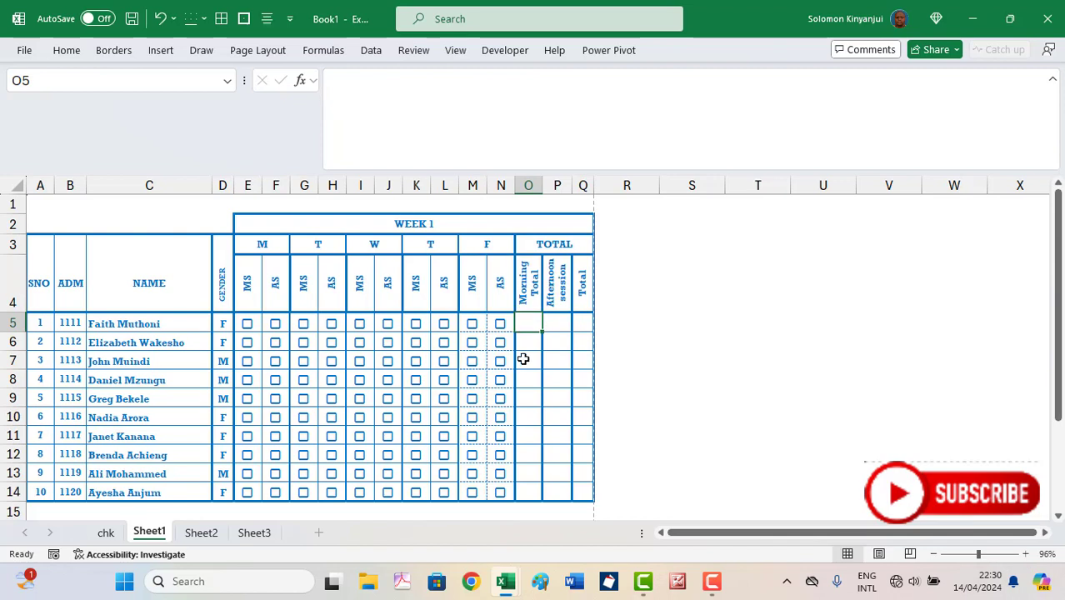
Rename the P4 header from 'Afternoon session' to 'Afternoon Total'
click(558, 284)
drag(402, 104, 326, 100)
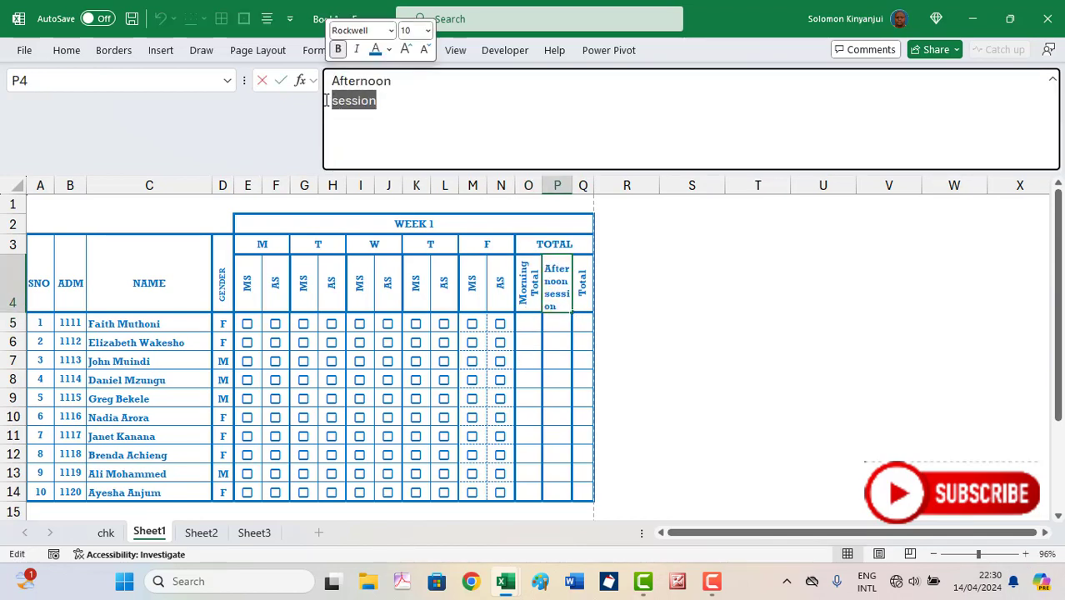
text(Total)
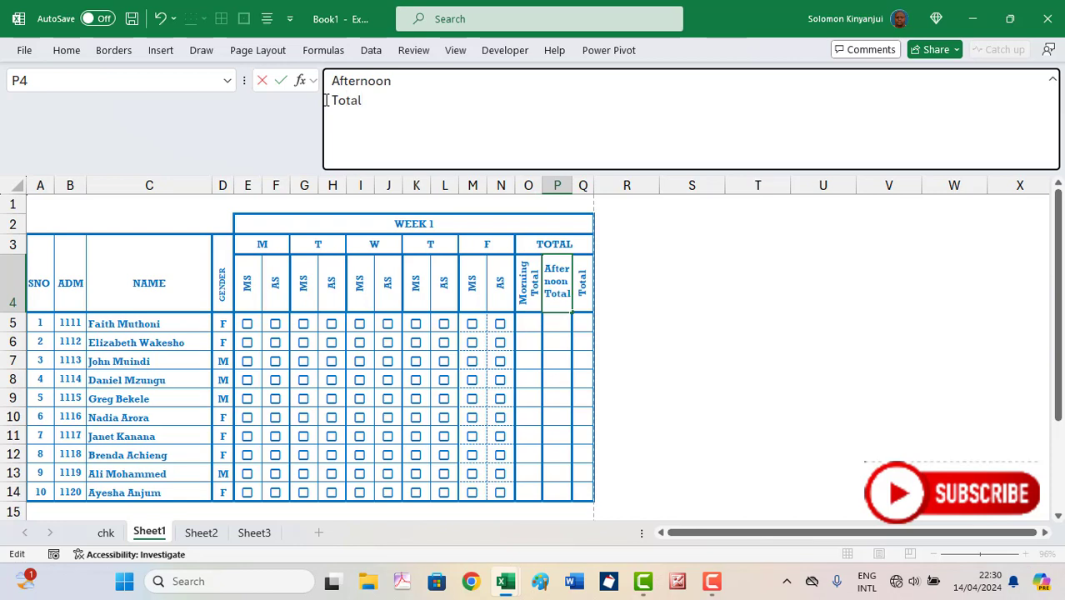
key(Return)
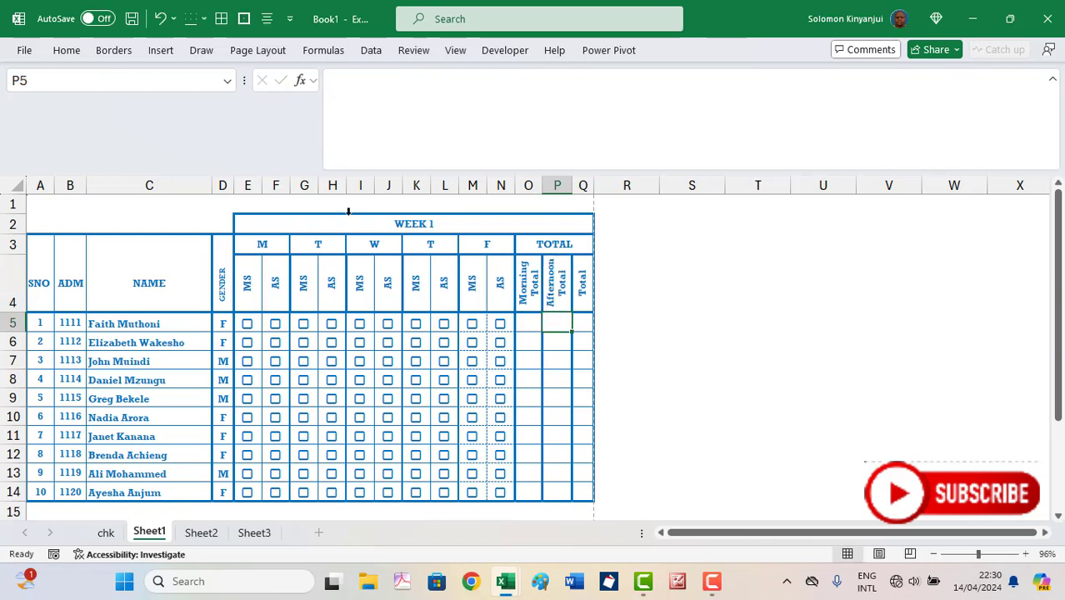
click(583, 288)
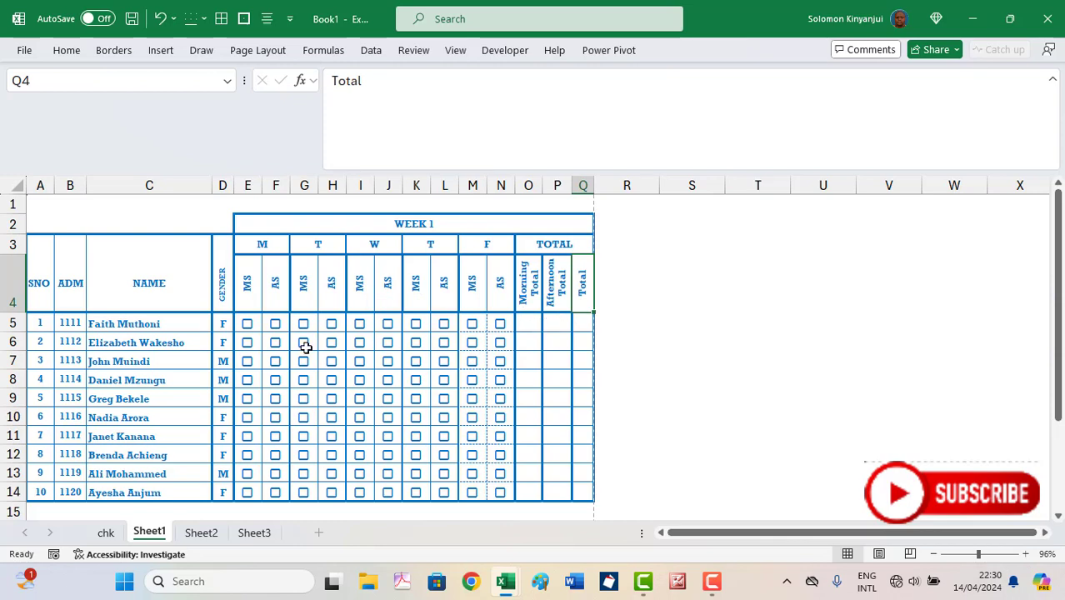
click(534, 328)
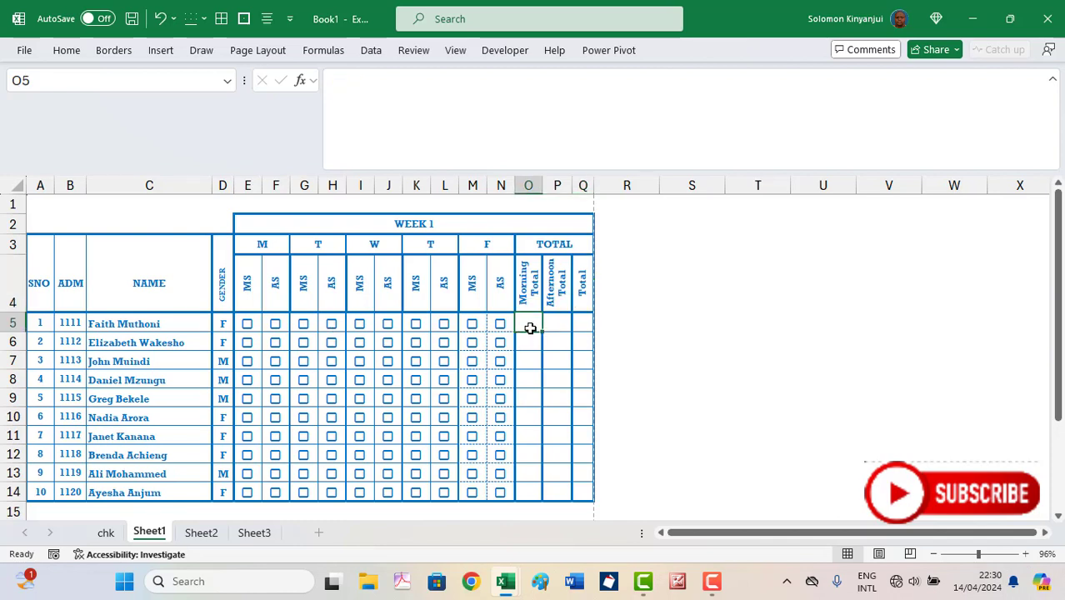
click(653, 144)
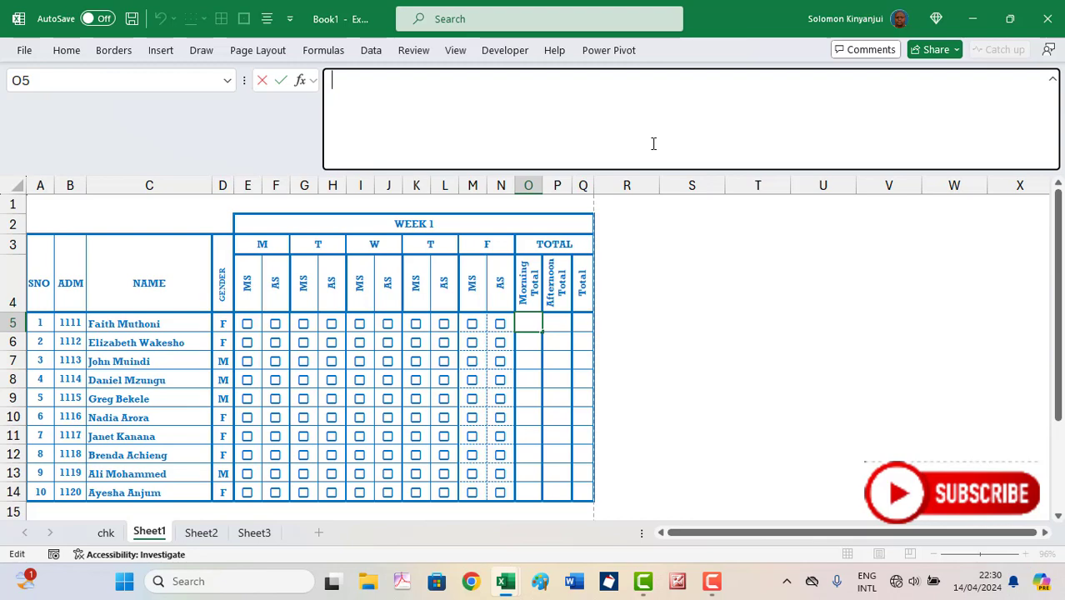
key(ctrl+shift+u)
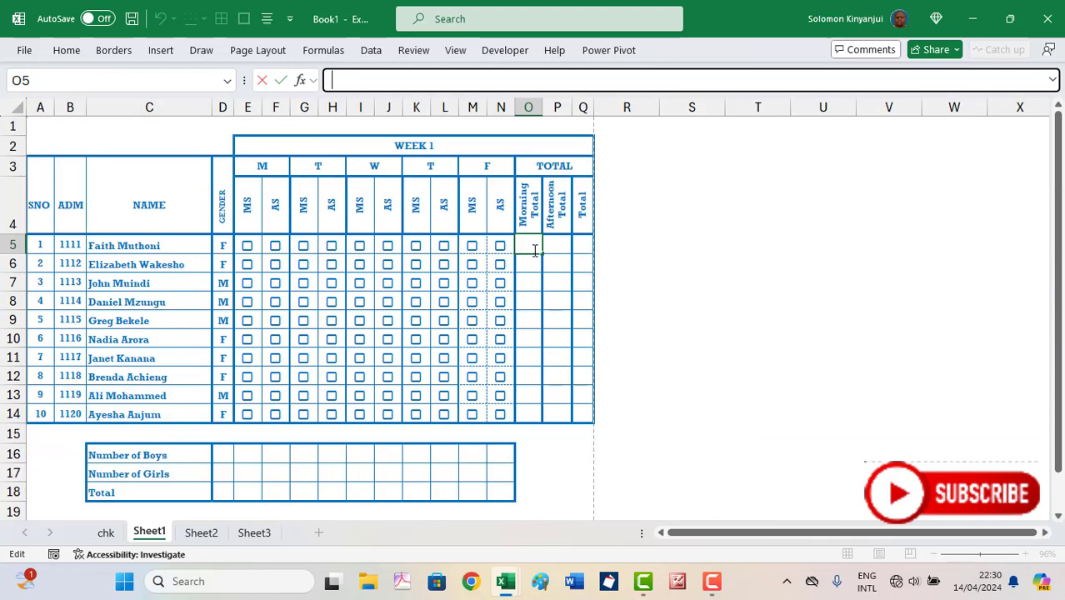
Start O5's formula as =COUNTIFS with the session headers locked as $E$4:$N$4
click(667, 277)
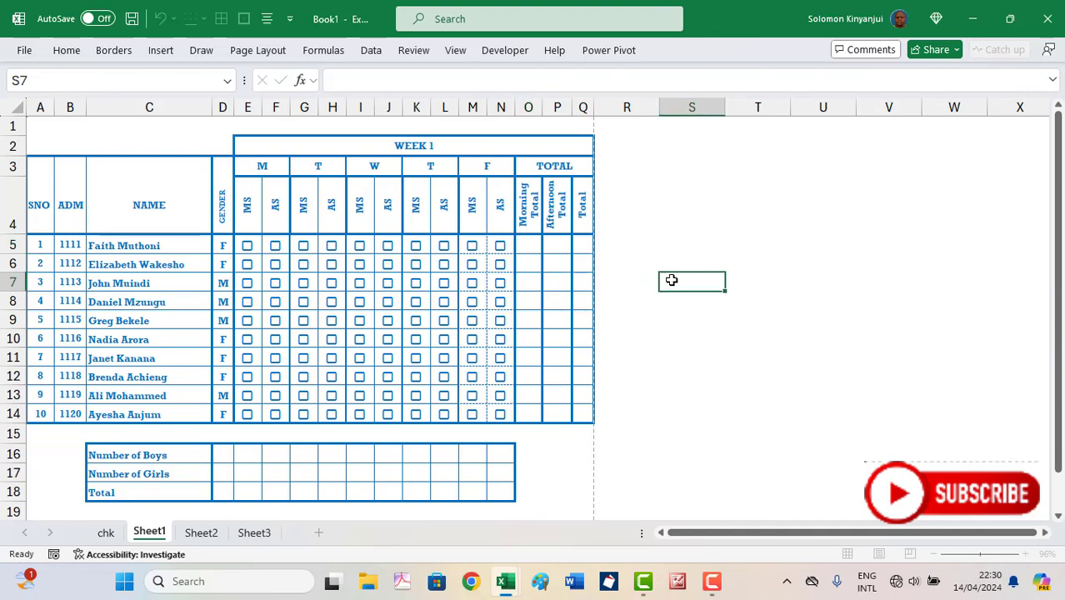
click(525, 246)
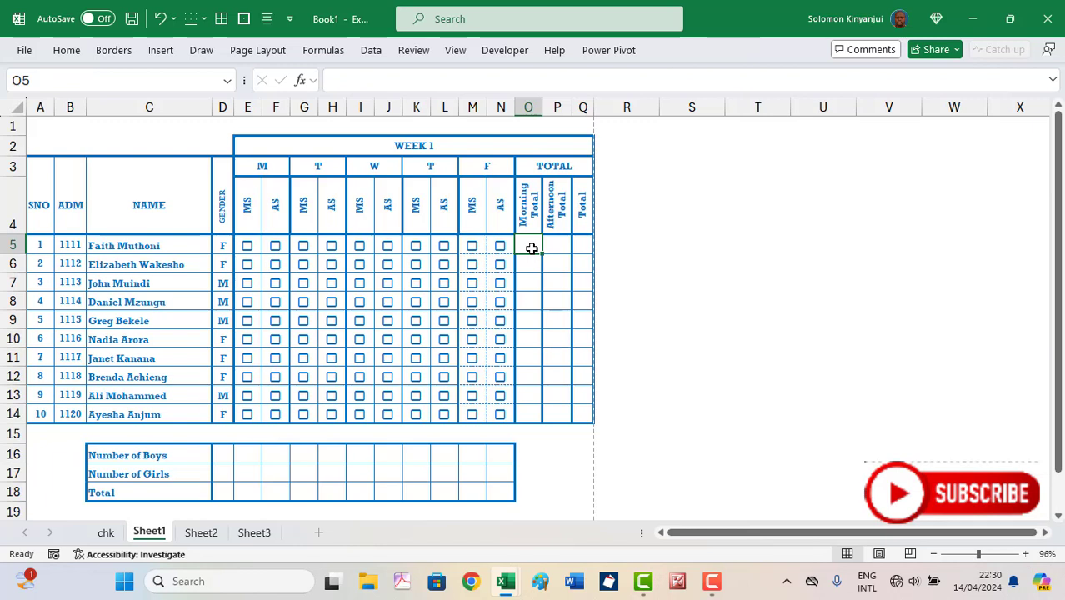
text(=)
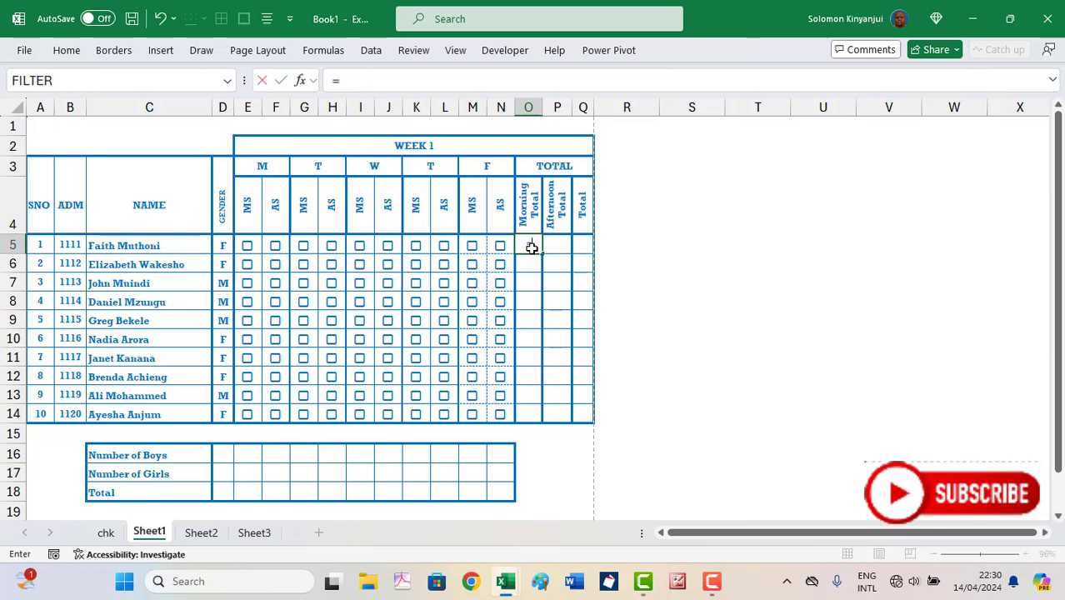
text(cou)
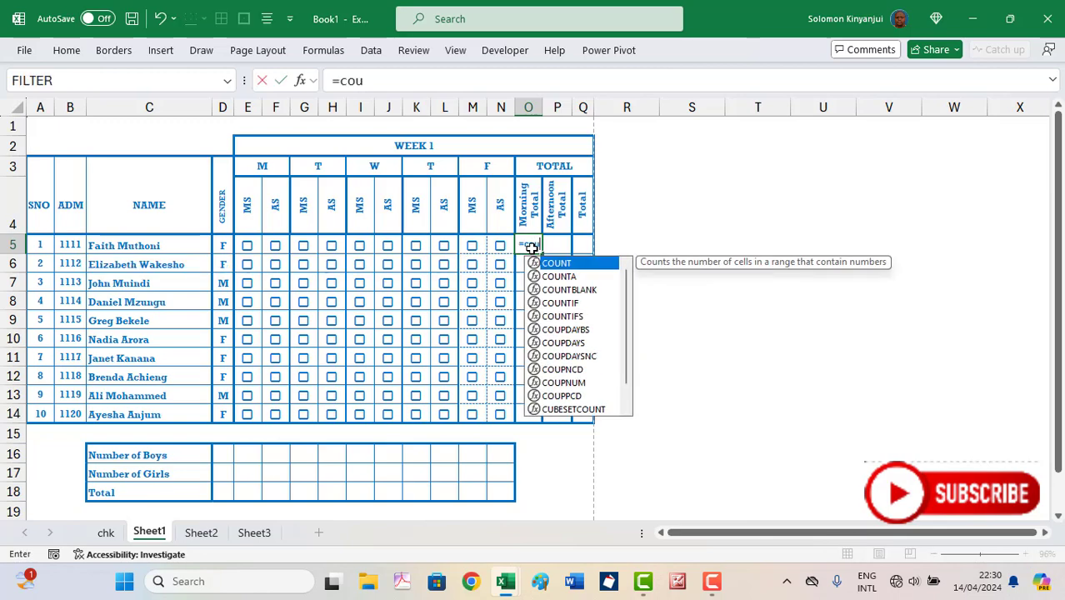
text(nti)
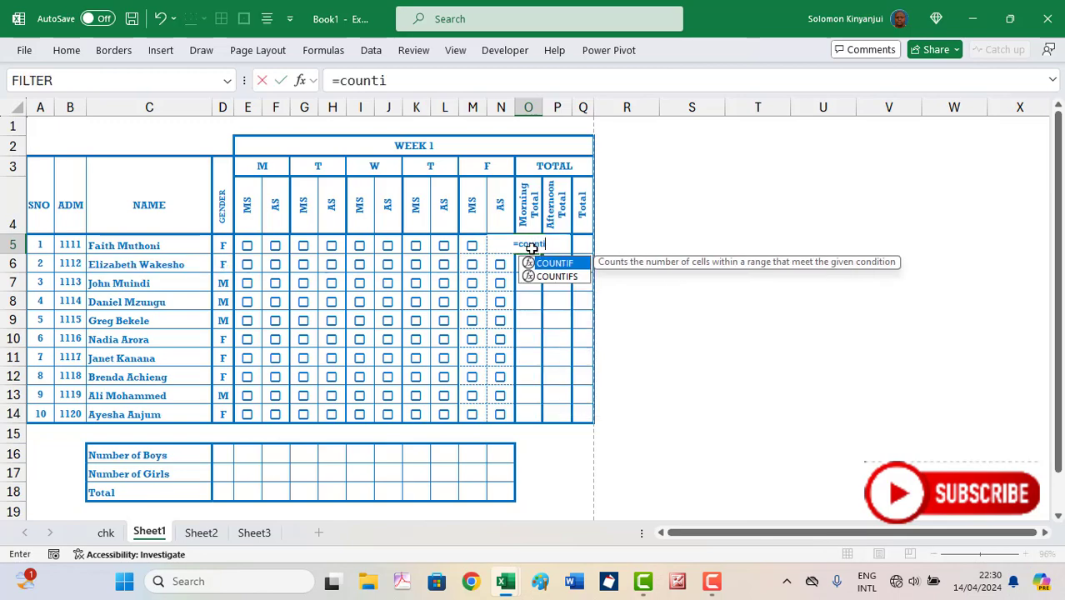
text(f)
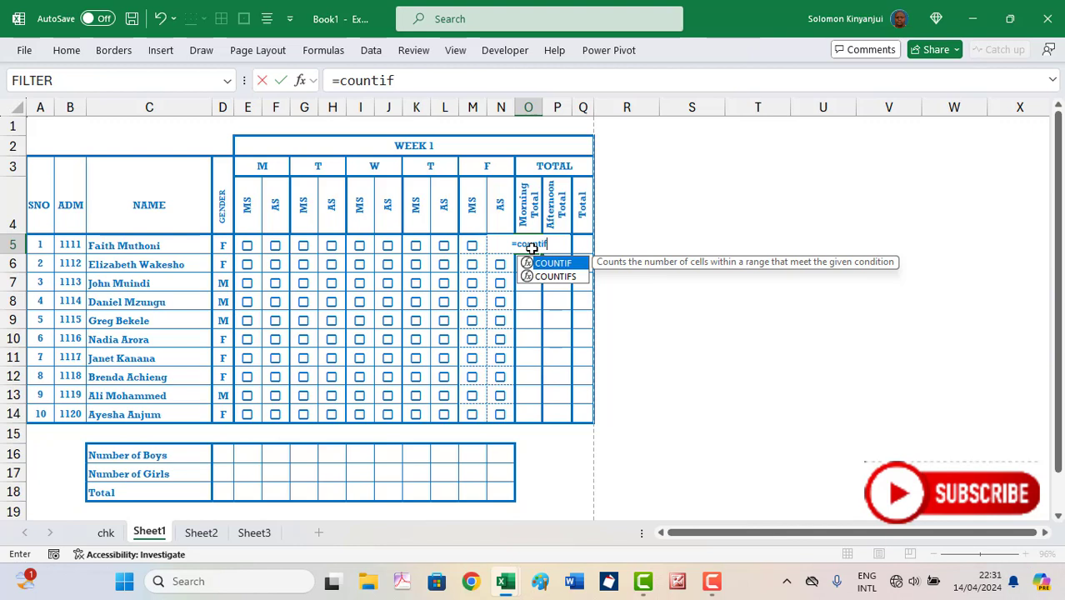
key(Down)
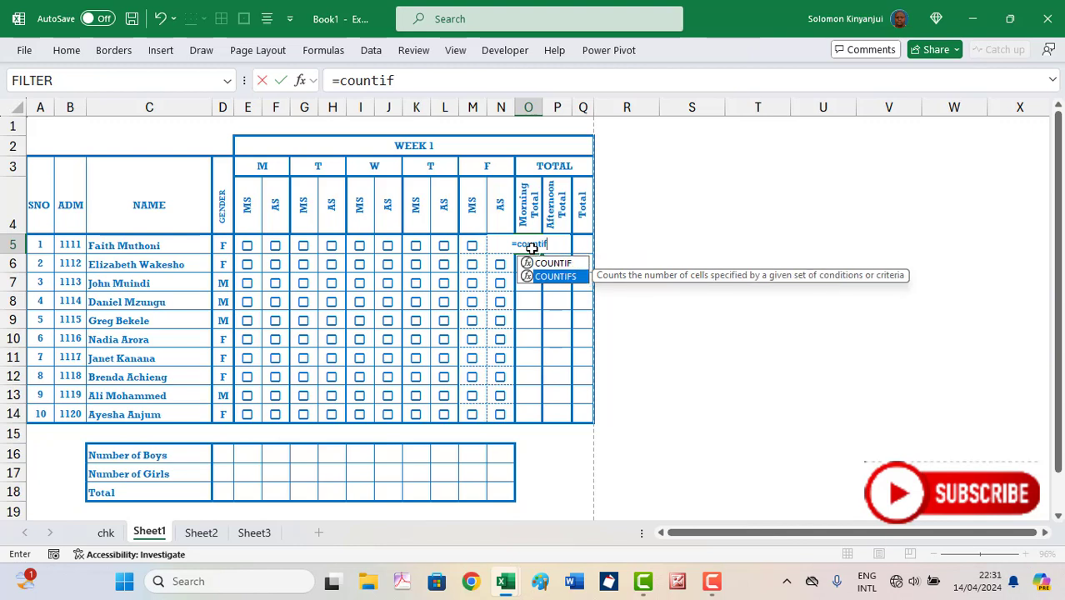
key(Tab)
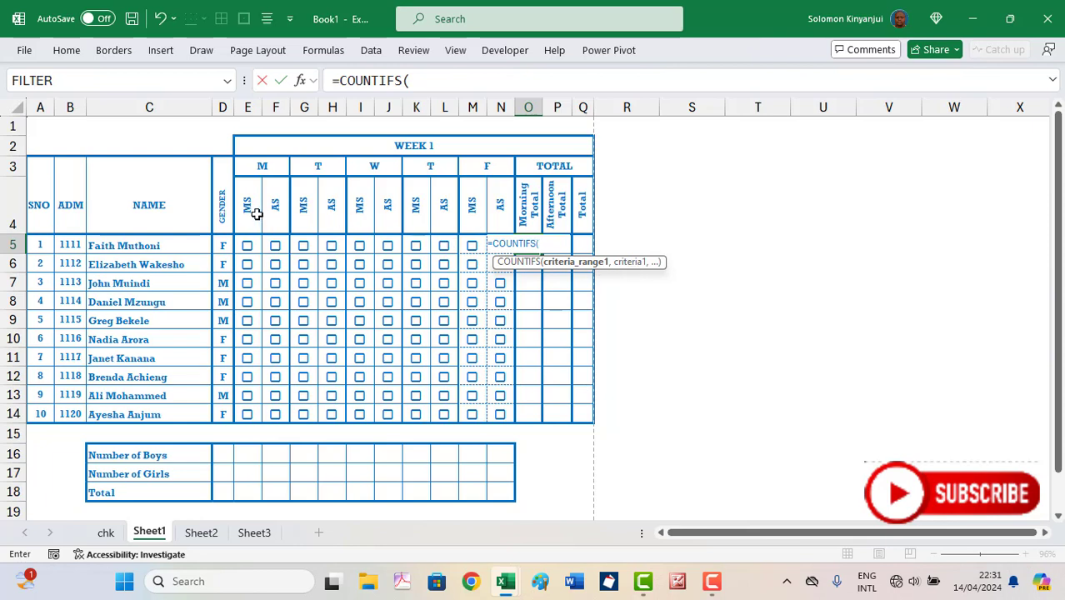
drag(250, 207, 498, 210)
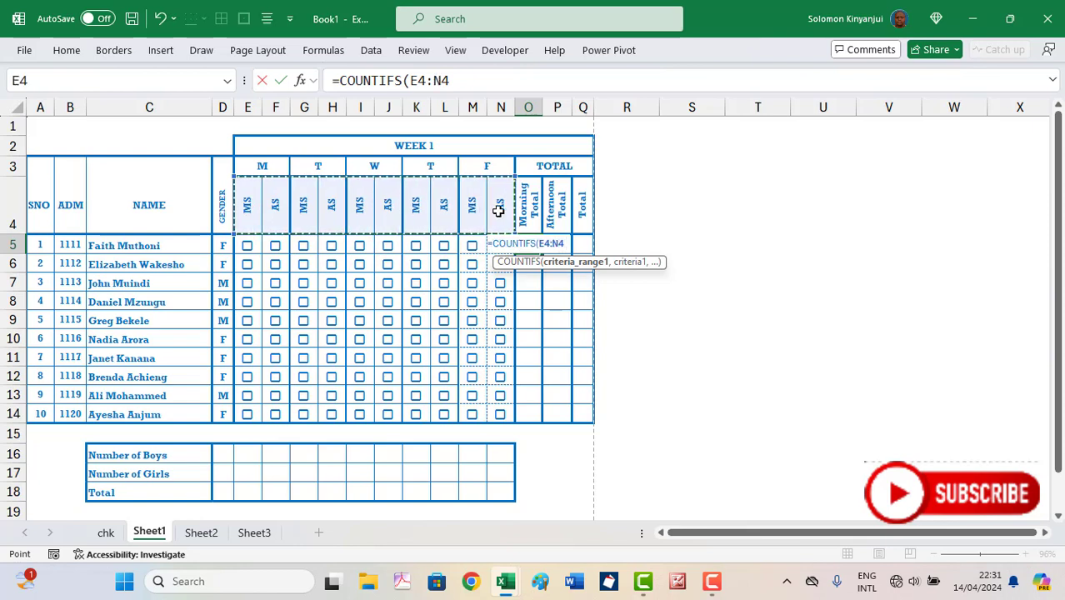
key(F4)
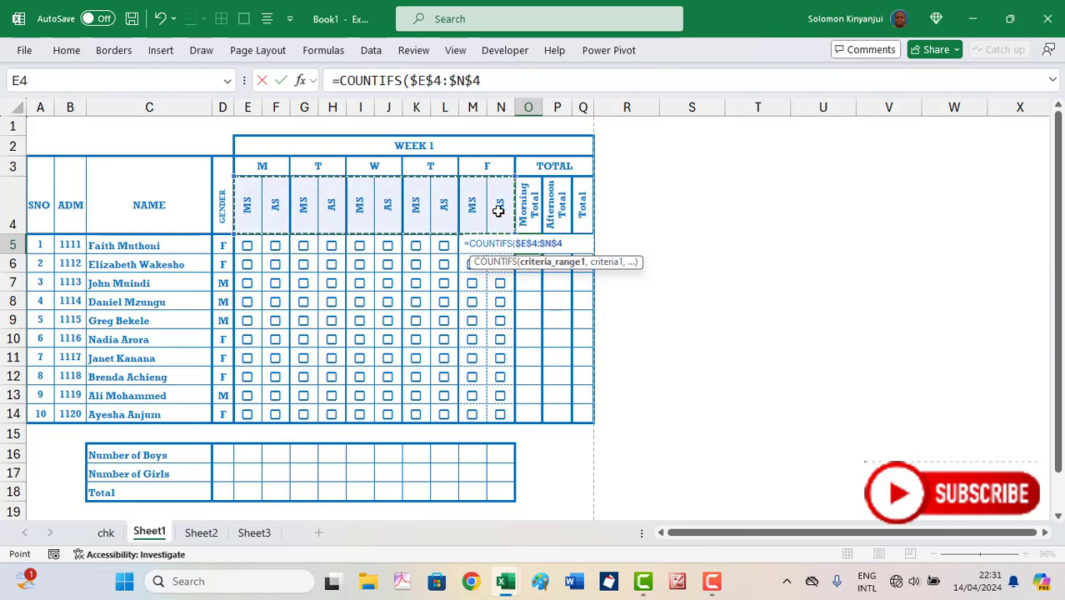
Complete the formula with criteria "MS", E5:N5 and TRUE, and enter it
text(.)
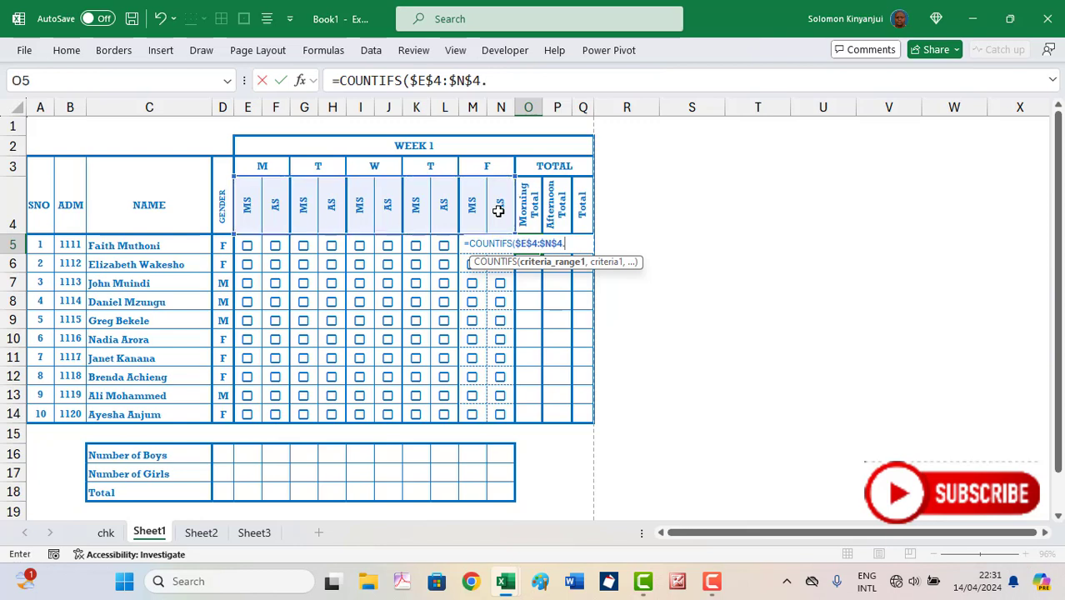
text(,"MS)
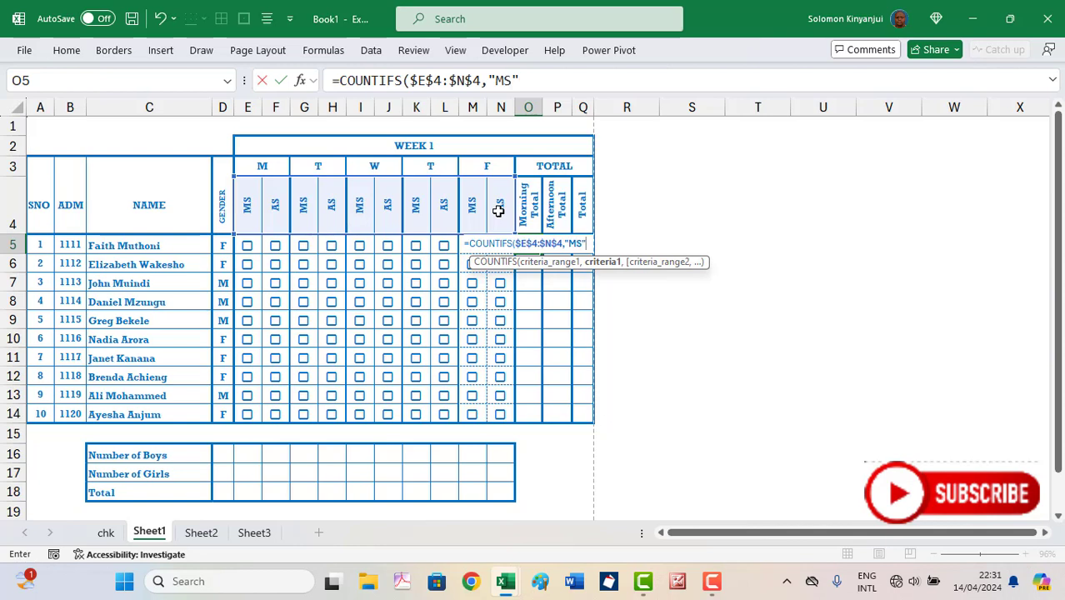
text(,)
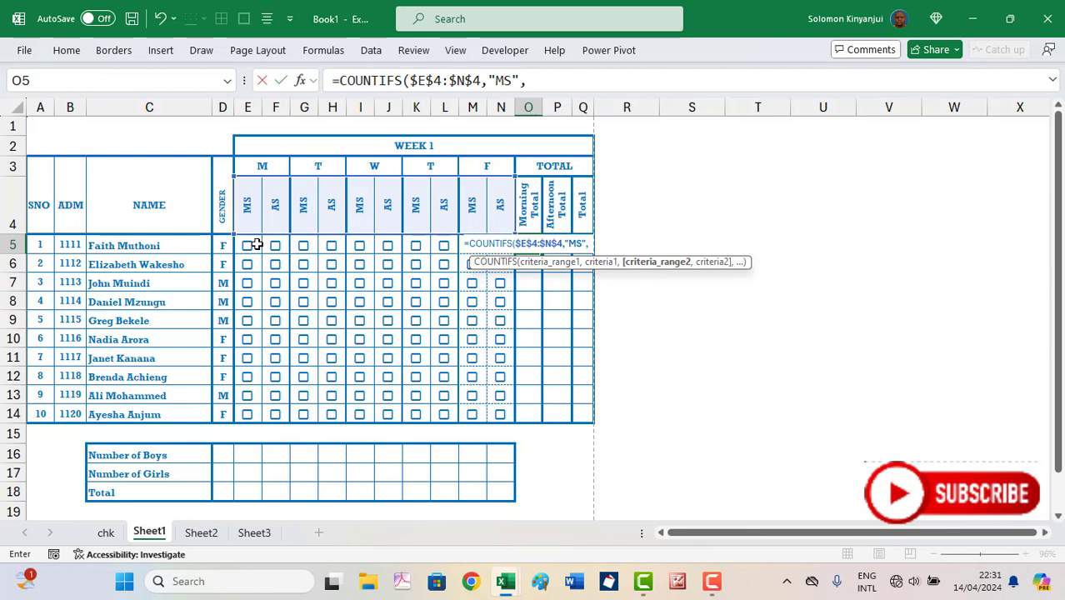
drag(256, 244, 505, 242)
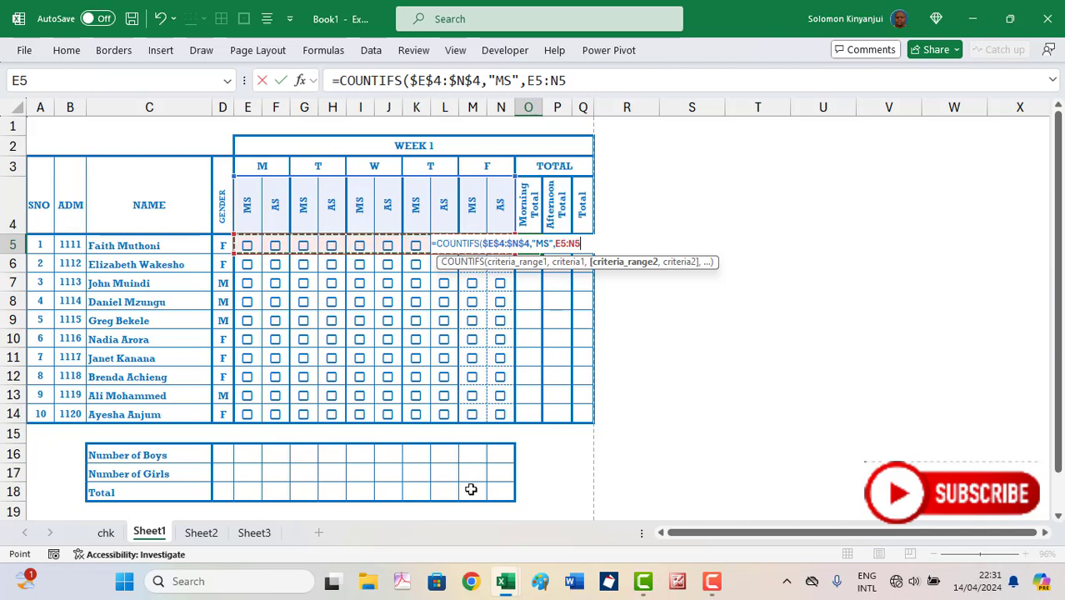
click(576, 84)
text(,)
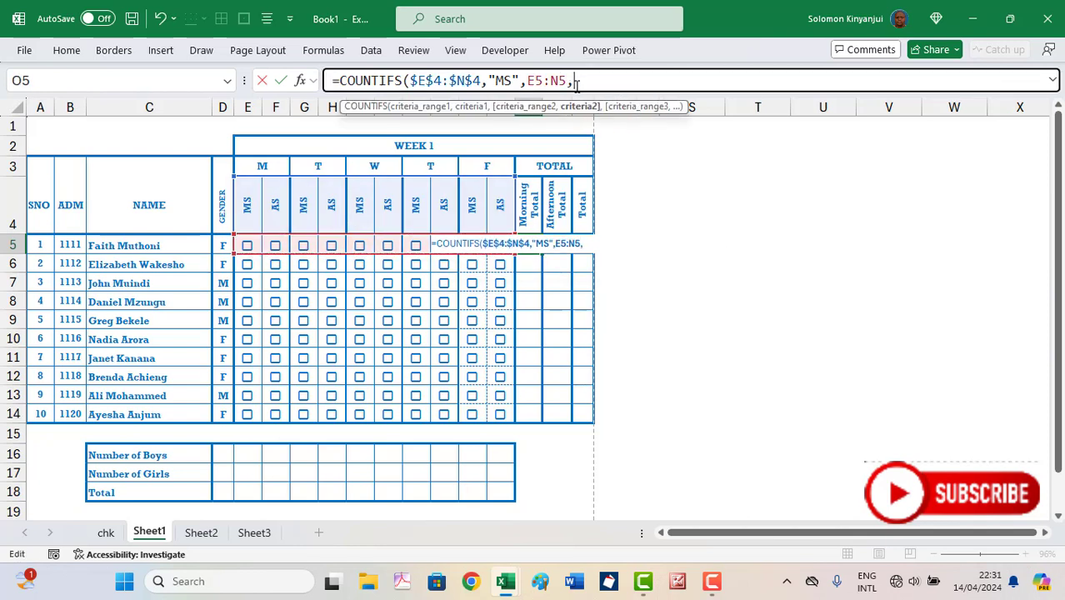
text(TRUE)
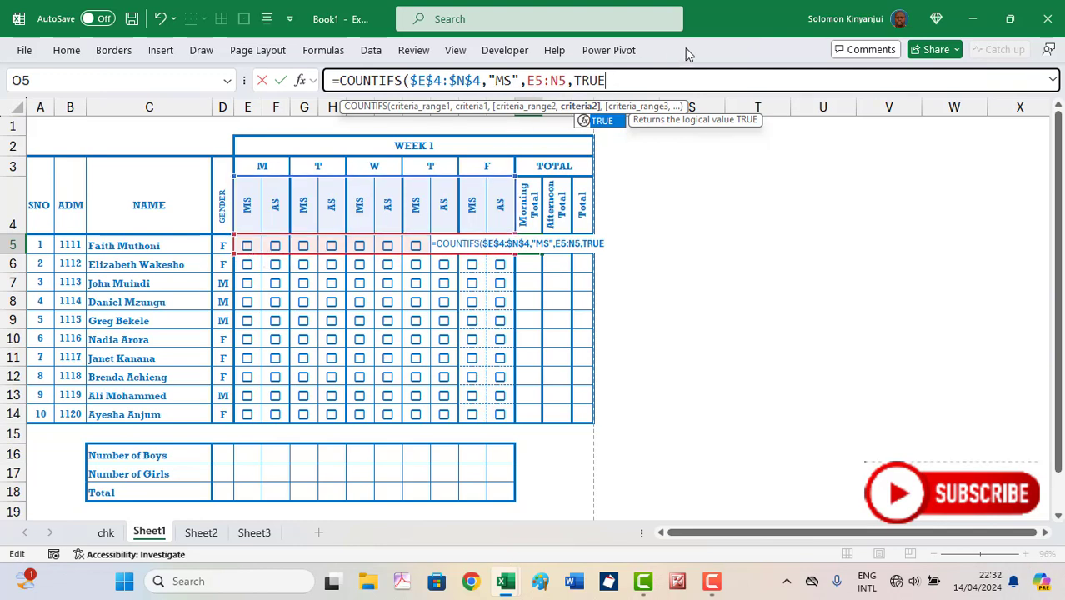
text())
key(Return)
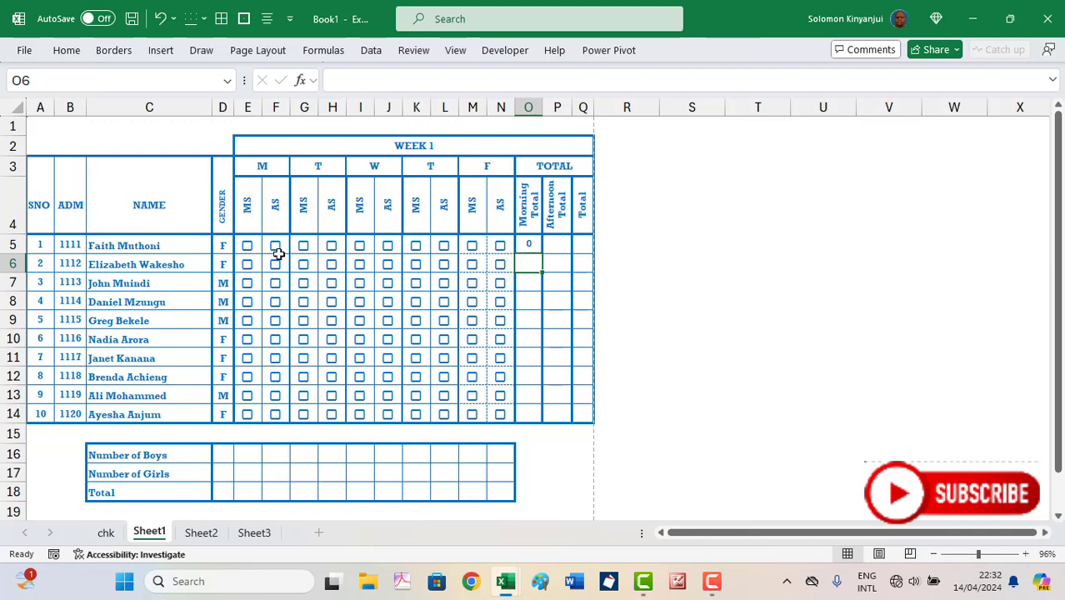
Tick E5 and F5 to test the Morning Total reaching 1, then untick F5 again
click(248, 245)
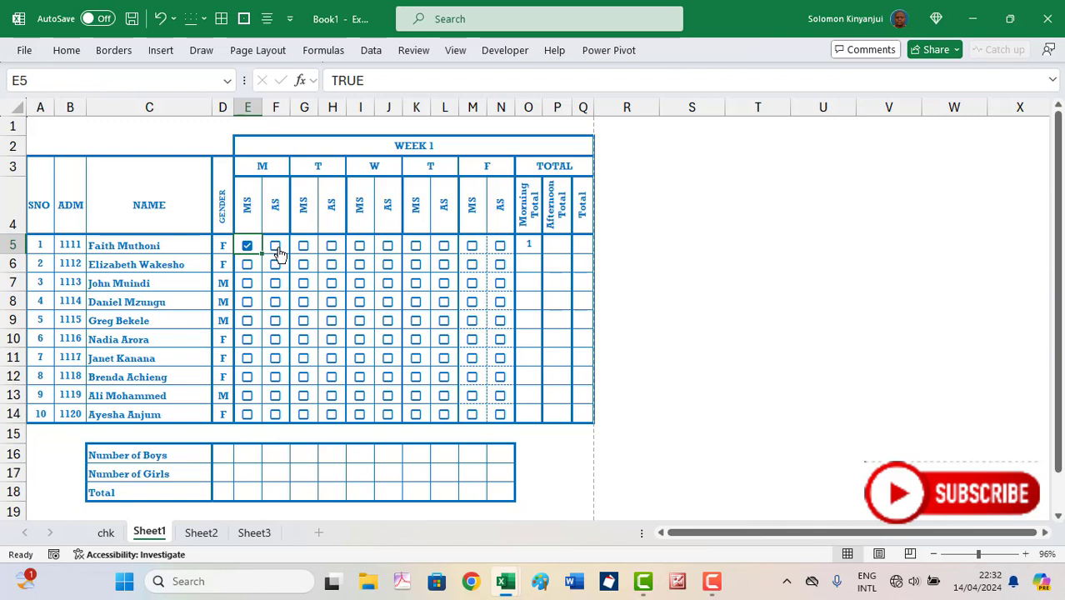
click(277, 249)
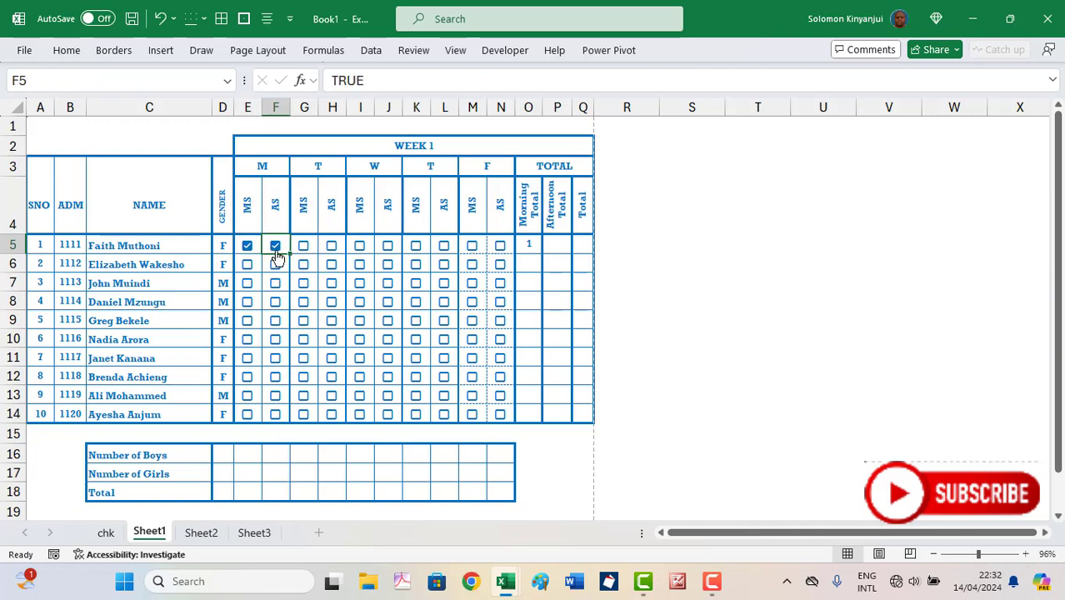
click(562, 245)
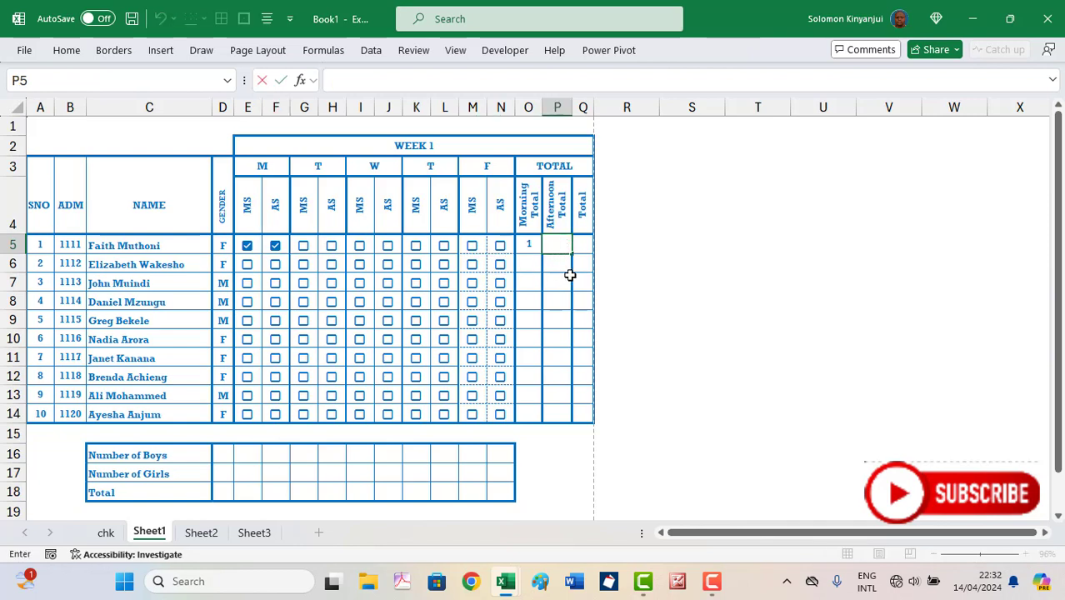
click(571, 277)
click(560, 245)
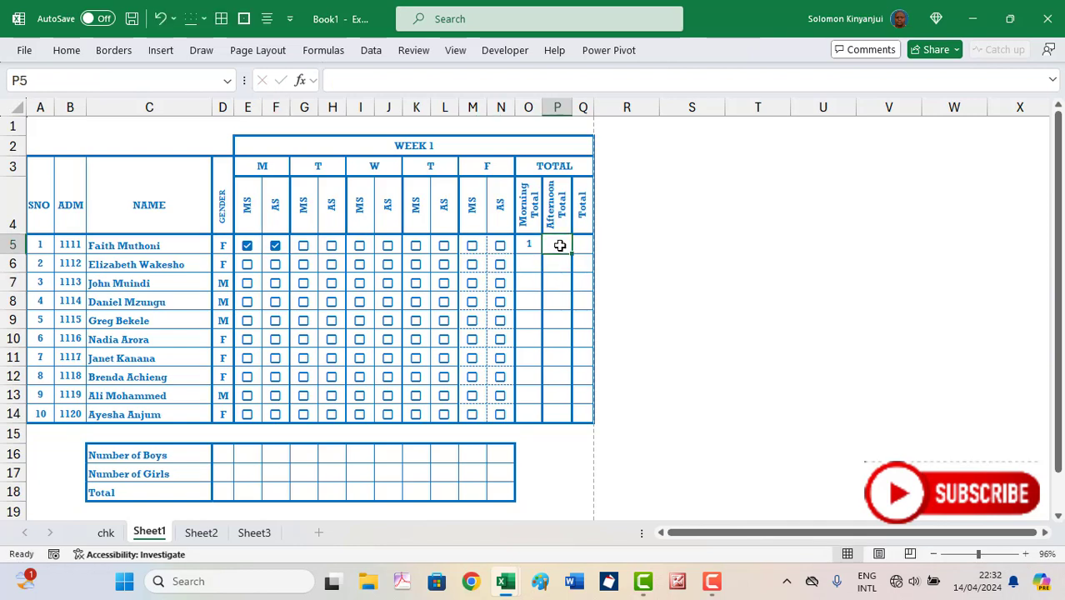
click(276, 247)
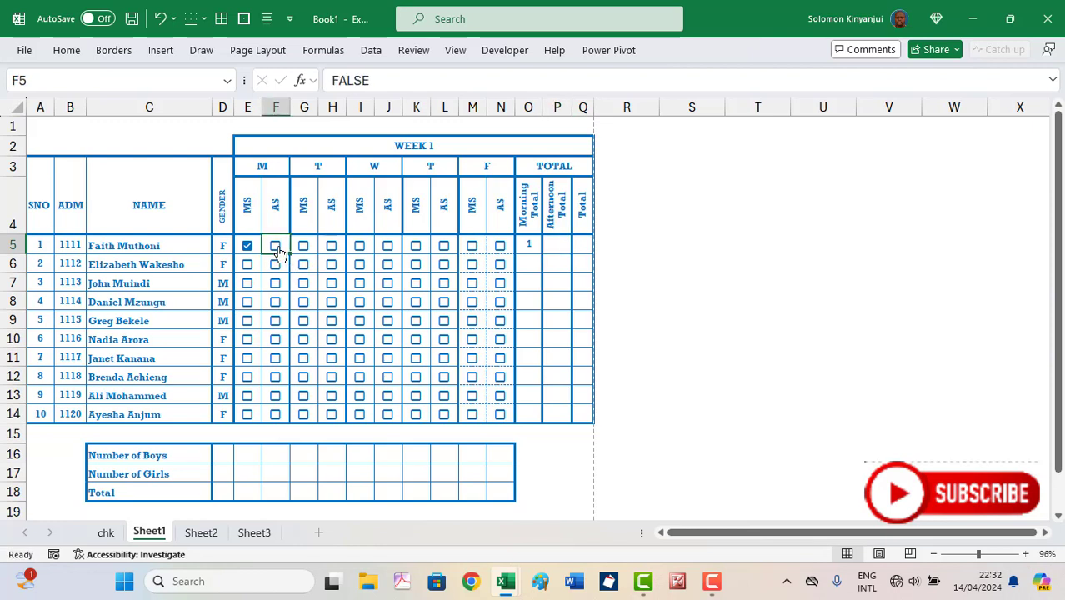
Copy O5's formula into P5 and change it to =COUNTIFS($E$4:$N$4,"AS",E5:N5,TRUE)
click(552, 247)
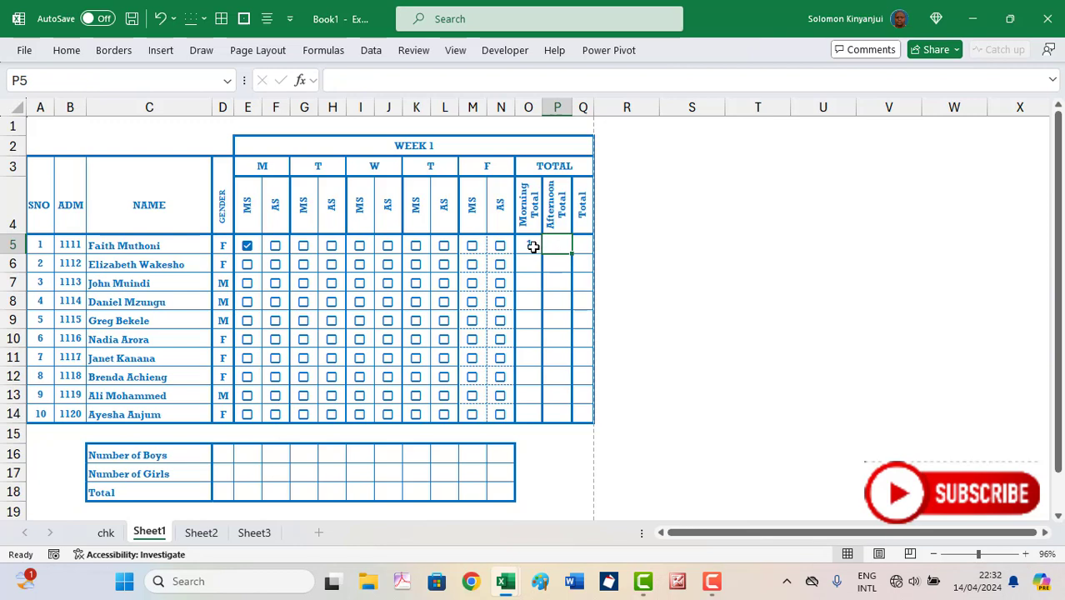
click(533, 246)
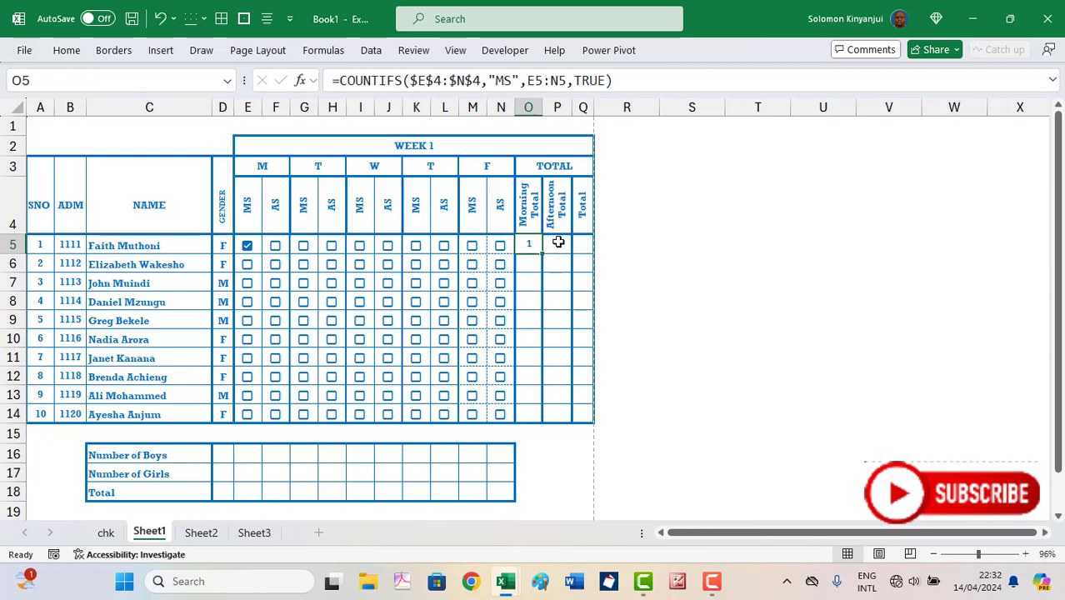
click(554, 247)
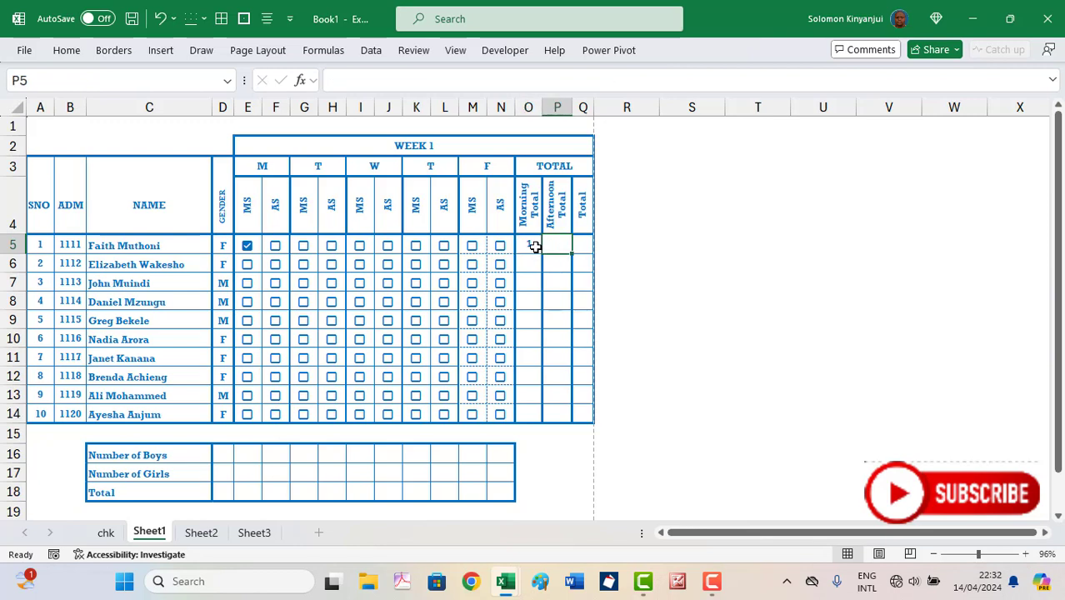
click(536, 246)
drag(542, 255, 560, 244)
click(560, 247)
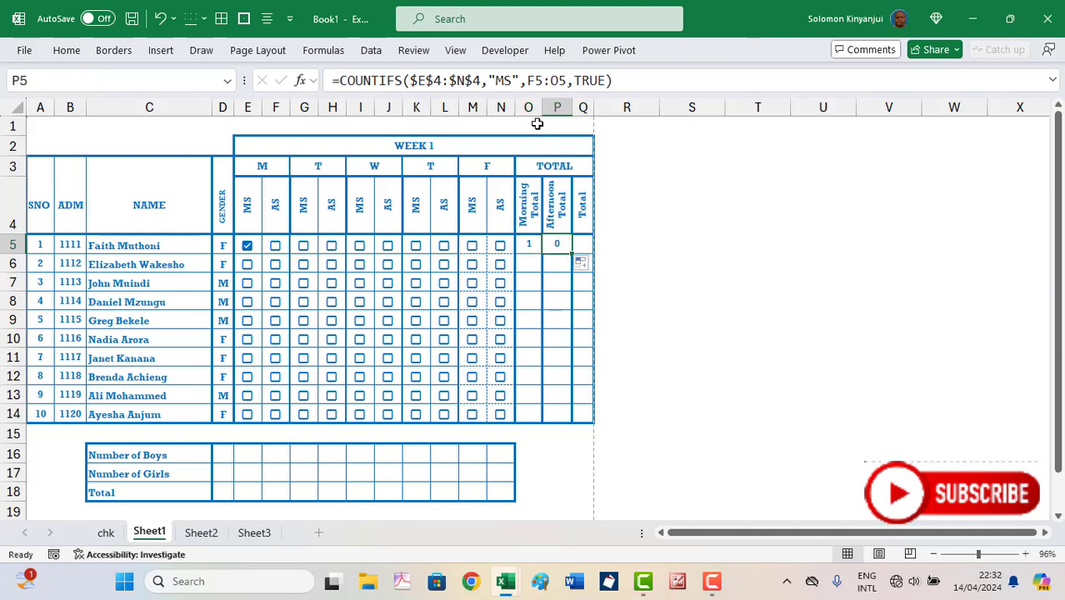
click(635, 78)
drag(442, 255, 415, 261)
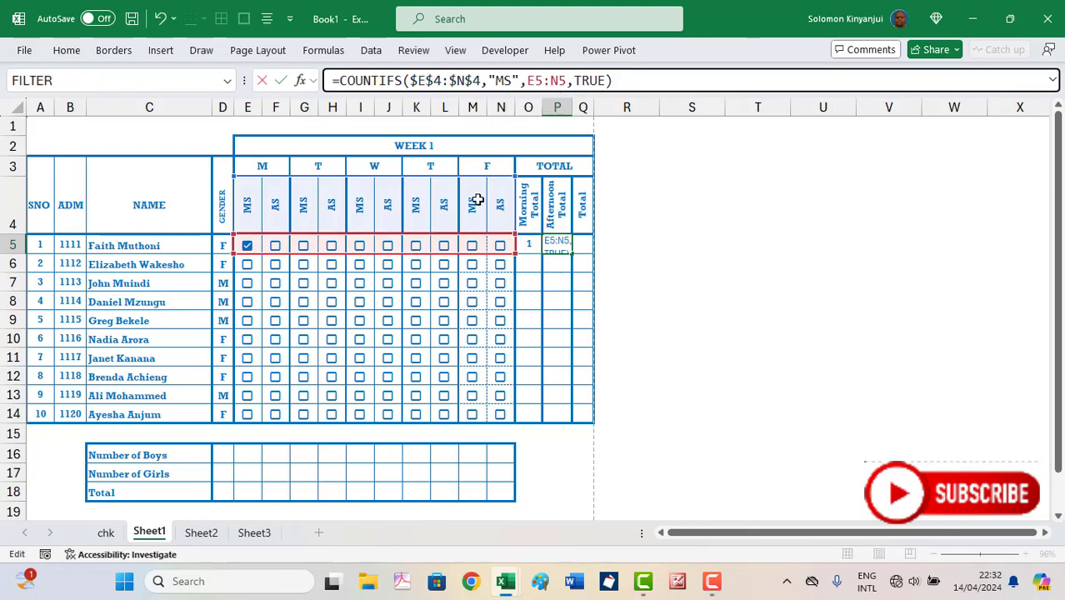
click(507, 81)
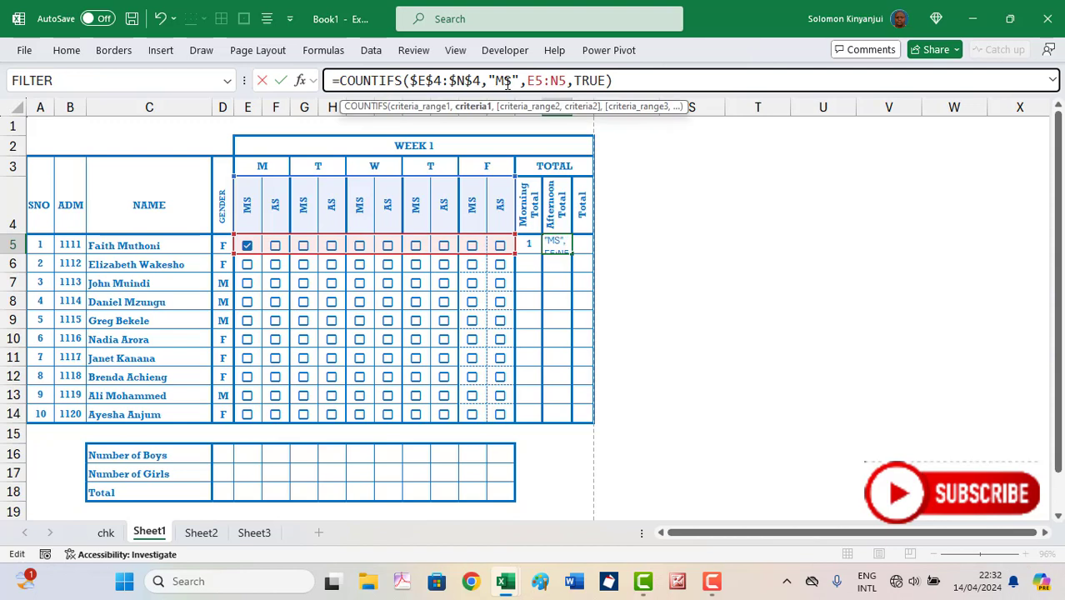
key(BackSpace)
text(A)
key(Return)
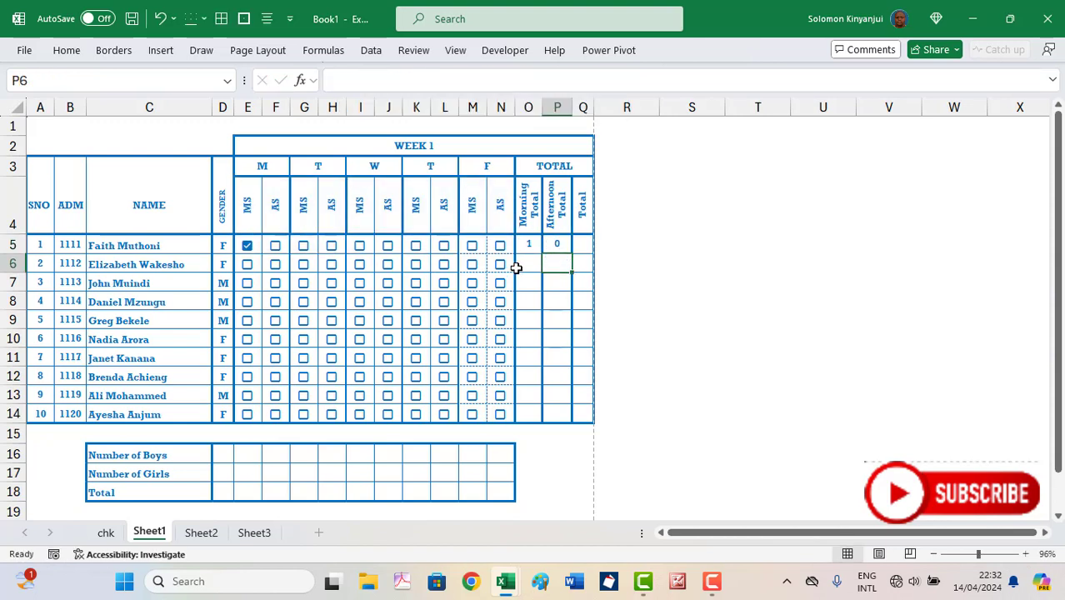
Tick the first student's remaining sessions F5 through N5 so both totals read 5
click(276, 247)
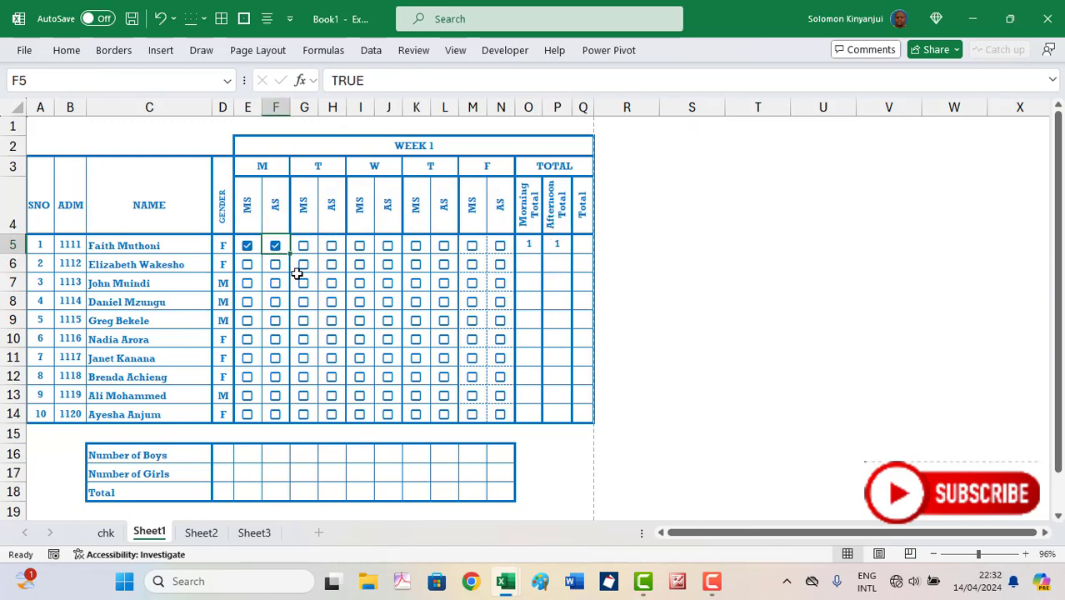
click(304, 247)
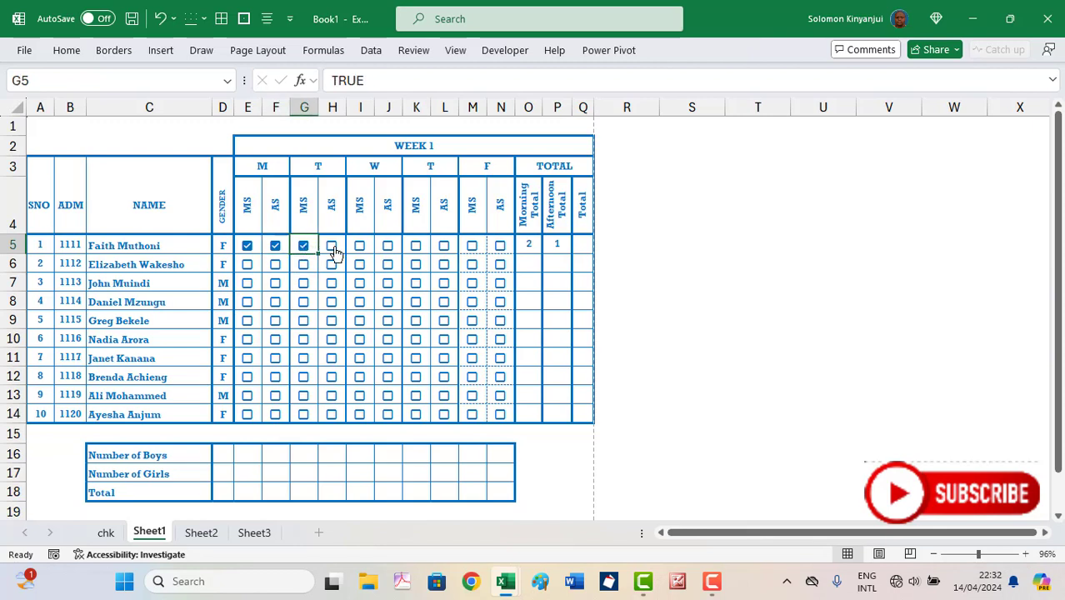
click(332, 247)
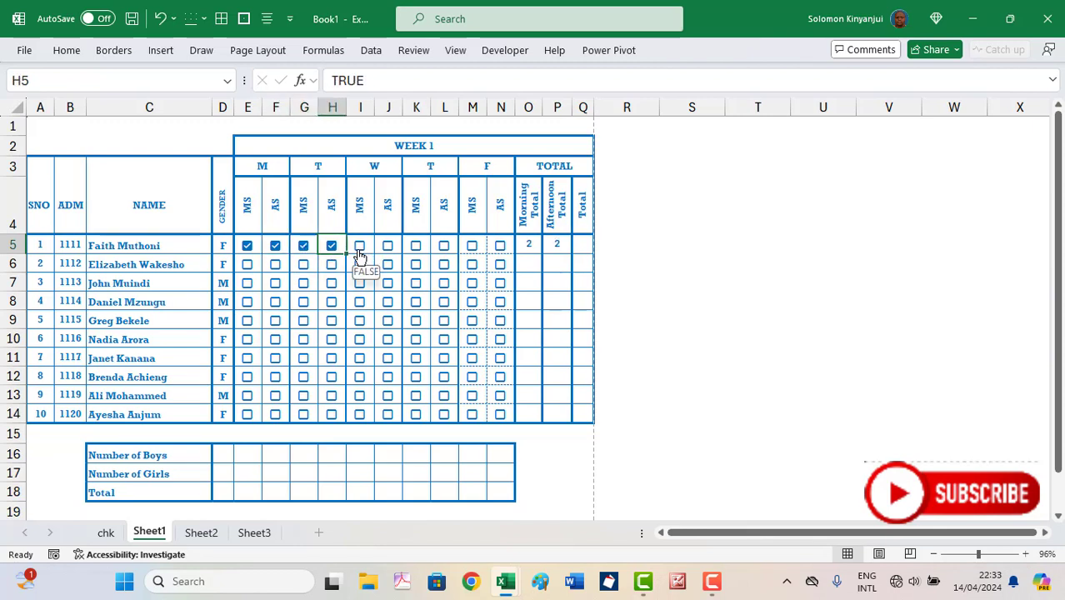
click(358, 248)
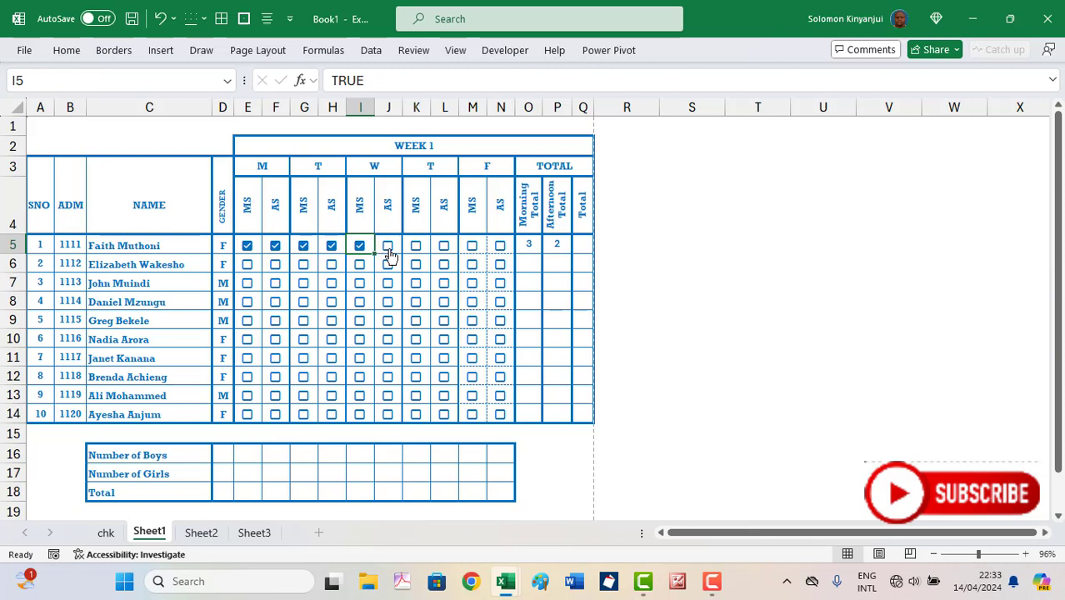
click(389, 252)
click(417, 247)
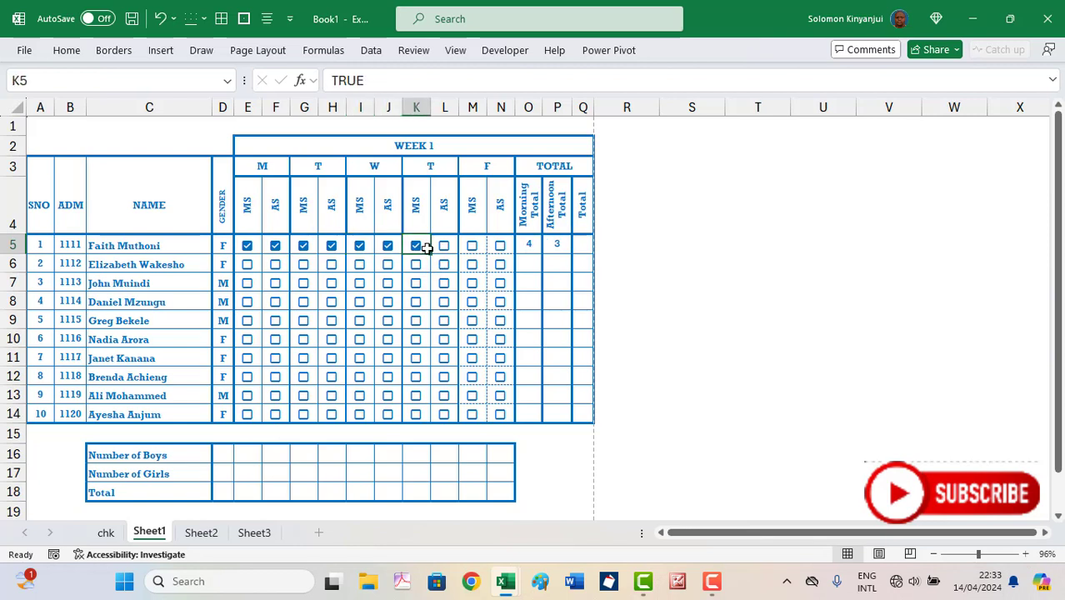
click(444, 249)
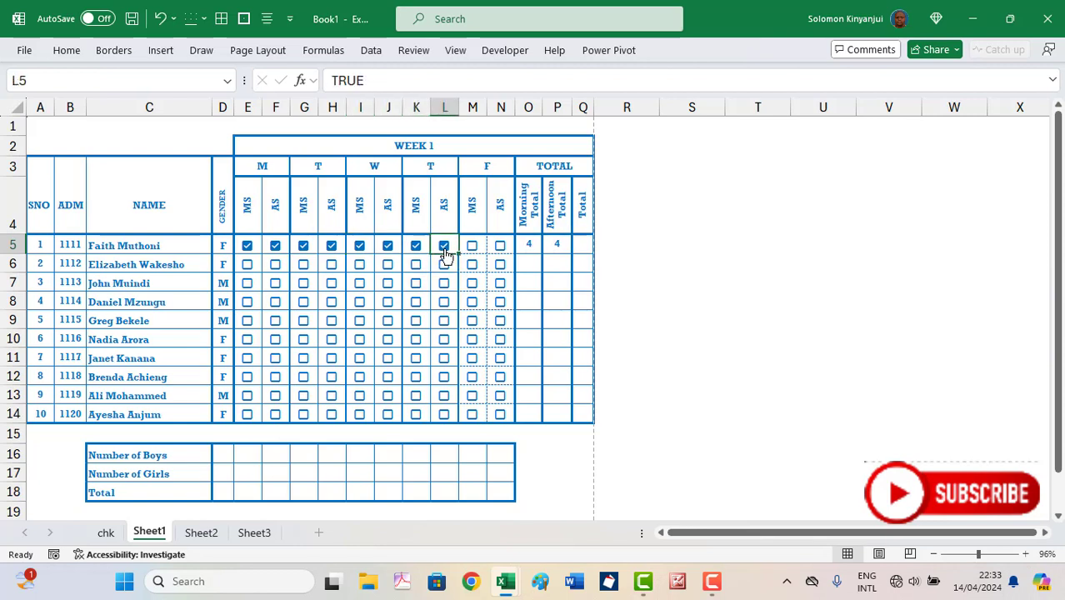
click(475, 249)
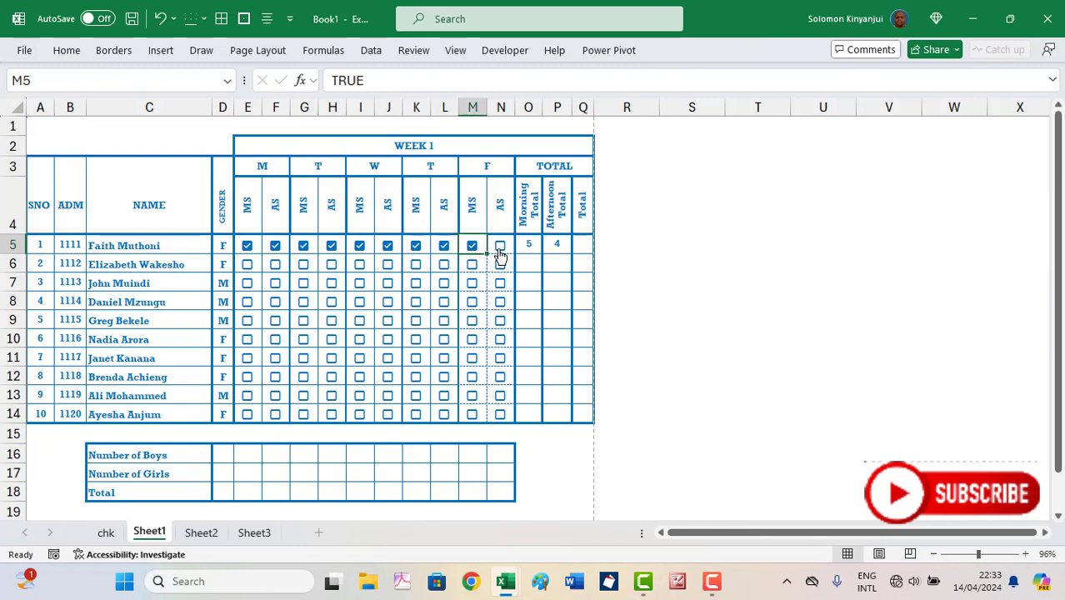
click(500, 249)
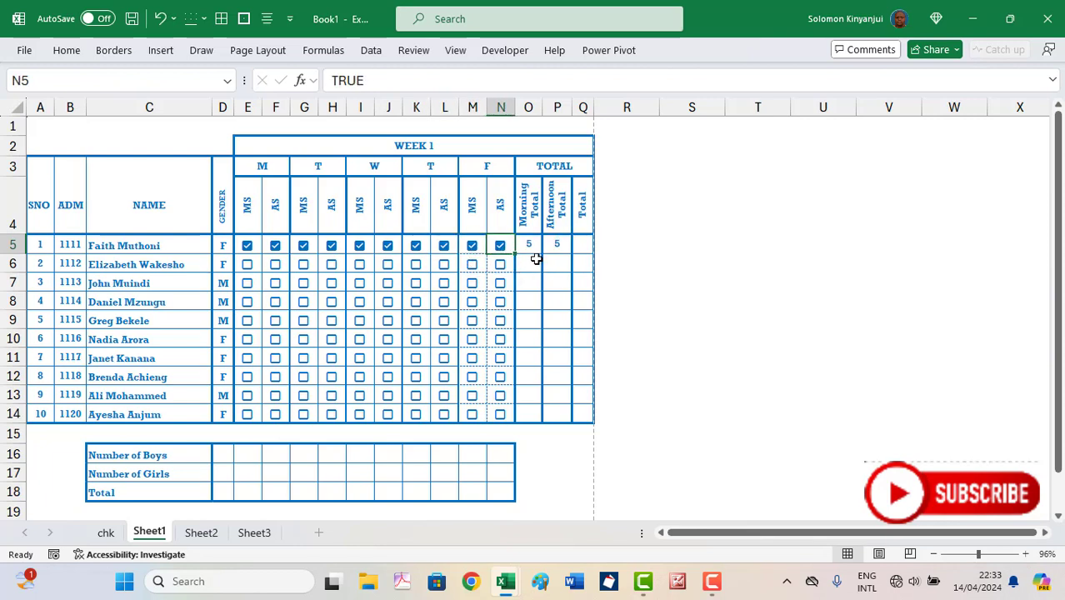
click(586, 245)
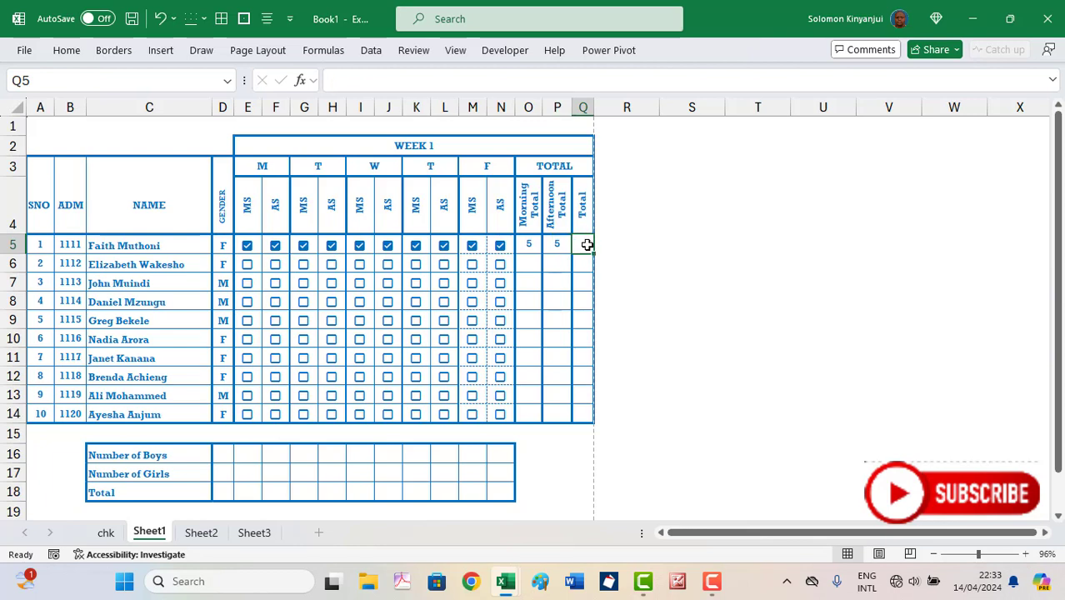
Enter =SUM(O5:P5) in Q5 and fill the Morning Total formula down O5:O14
key(alt+equal)
key(Return)
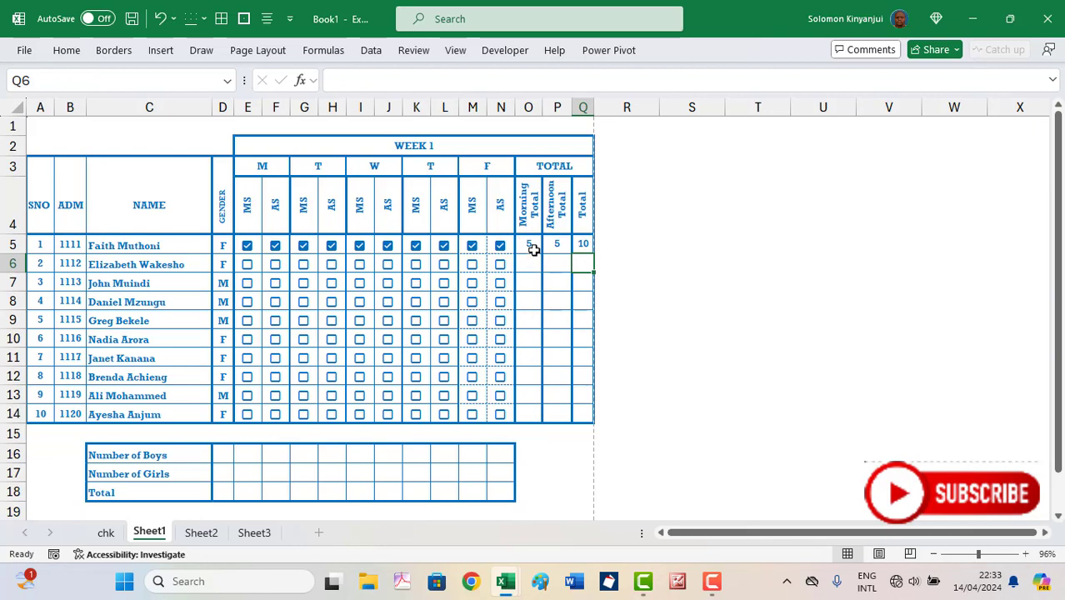
drag(534, 247, 532, 414)
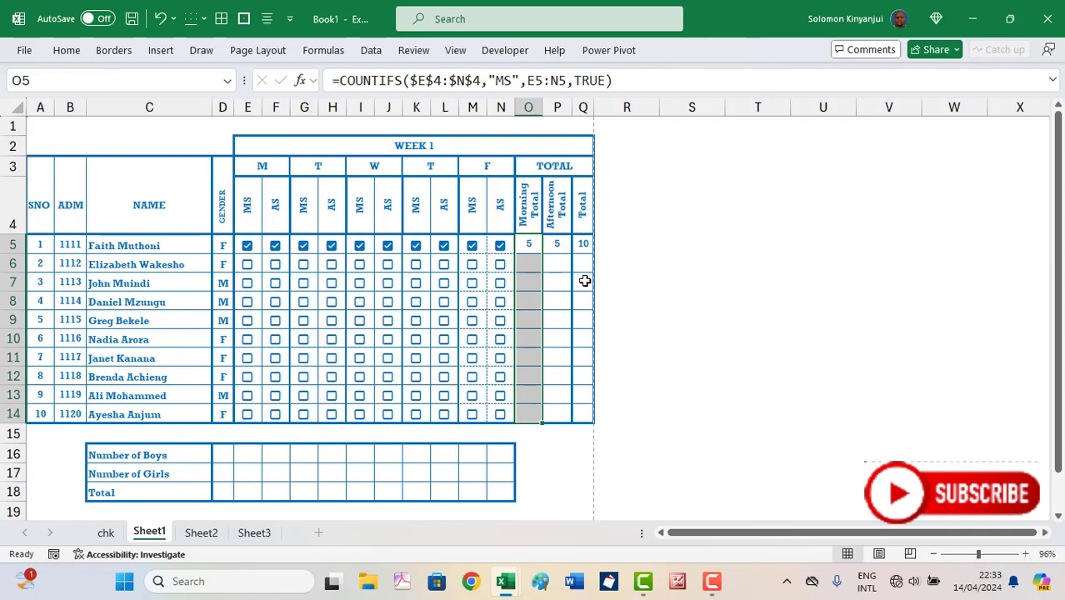
click(619, 83)
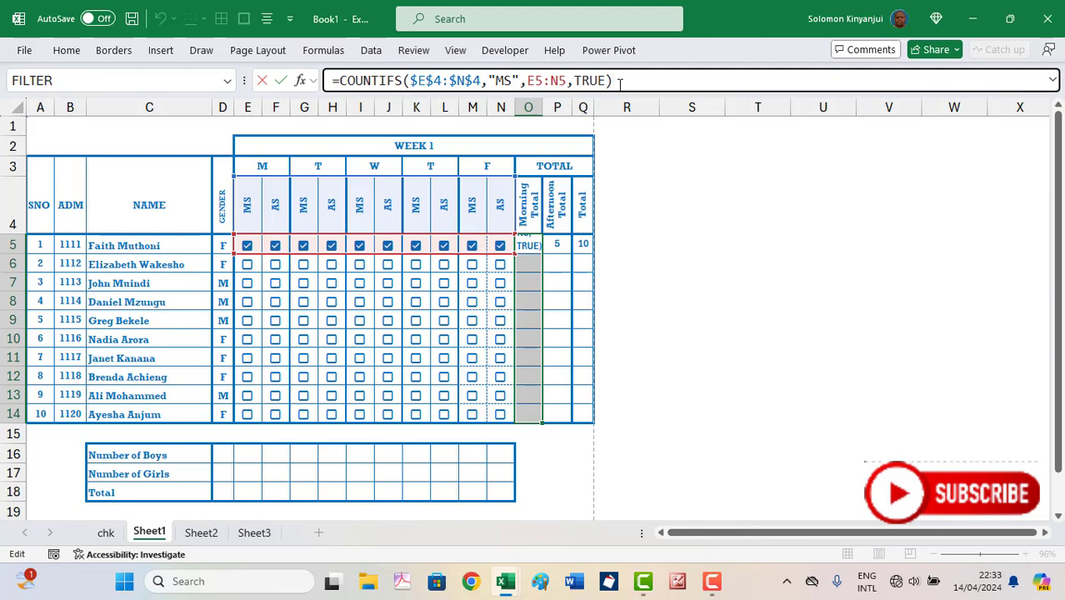
key(ctrl+Return)
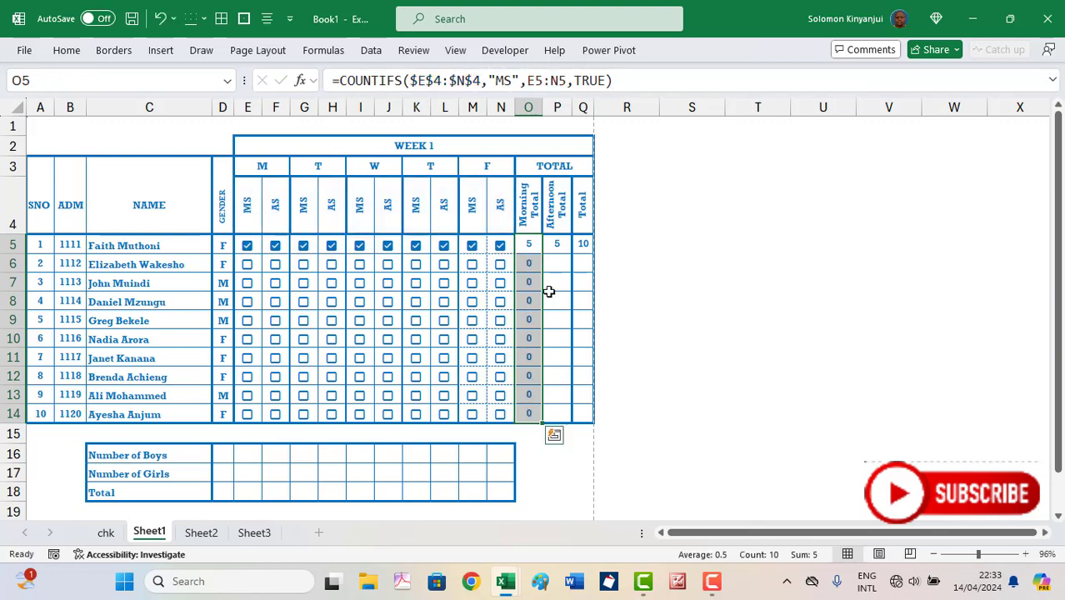
Fill the Afternoon Total formula down P5:P14
click(559, 243)
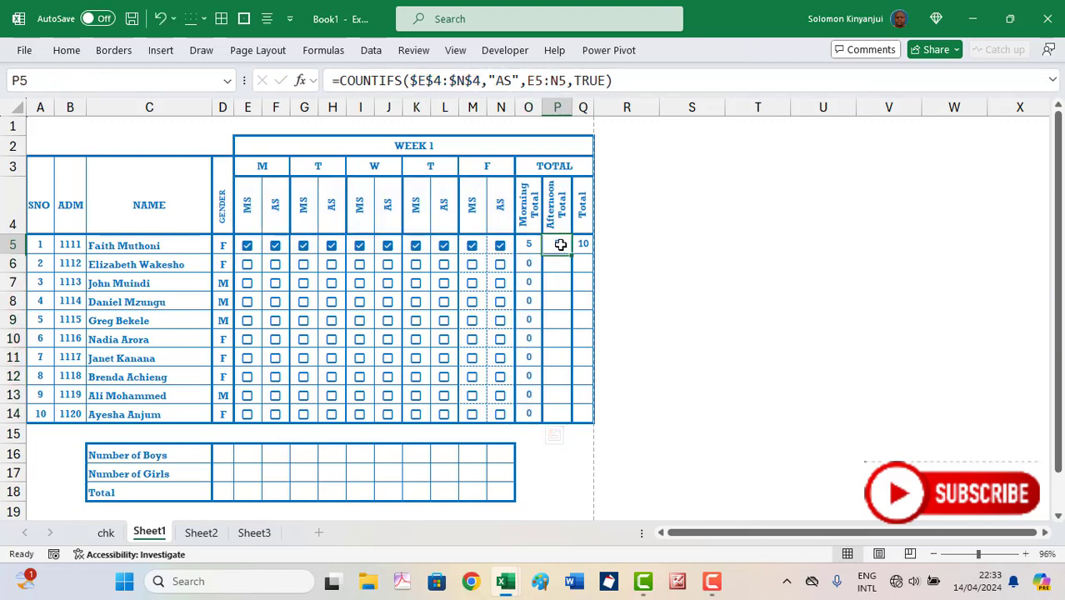
drag(558, 243, 557, 409)
click(618, 82)
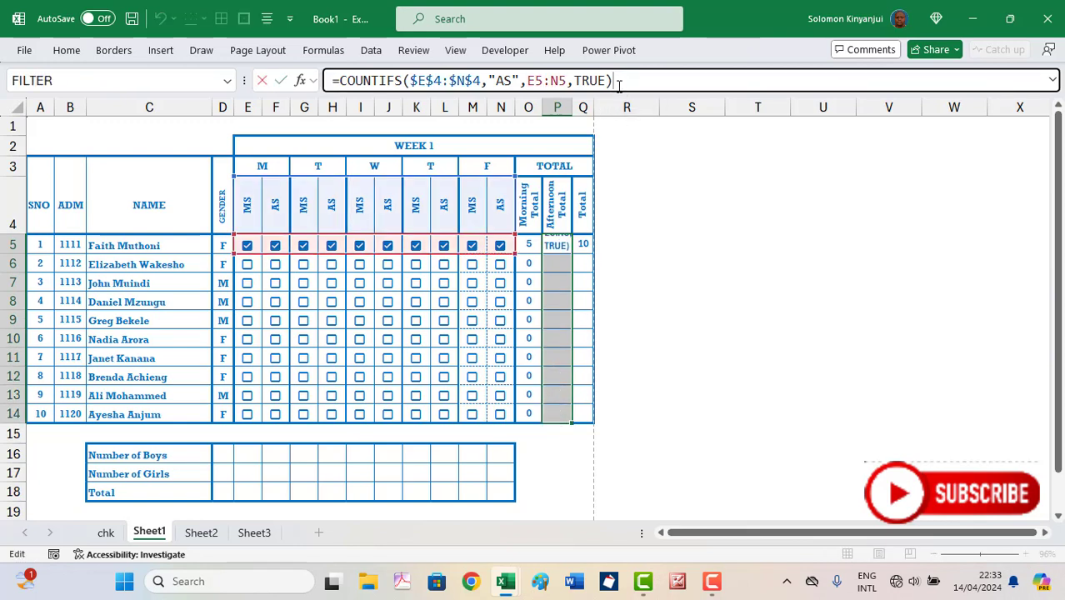
key(ctrl+Return)
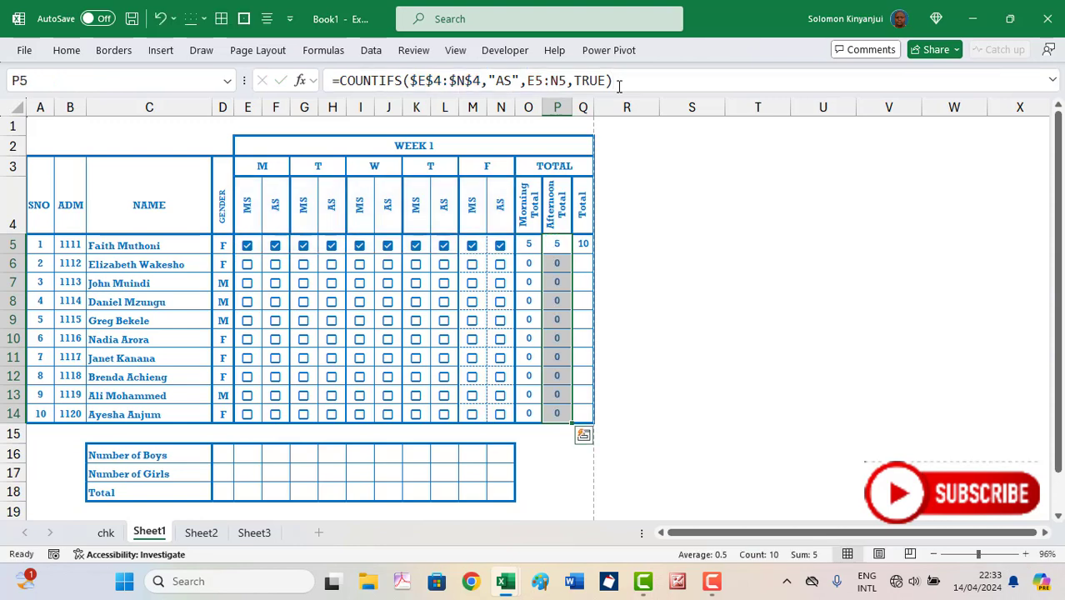
Fill the =SUM(O5:P5) overall Total formula down Q5:Q14
click(584, 244)
drag(584, 244, 583, 415)
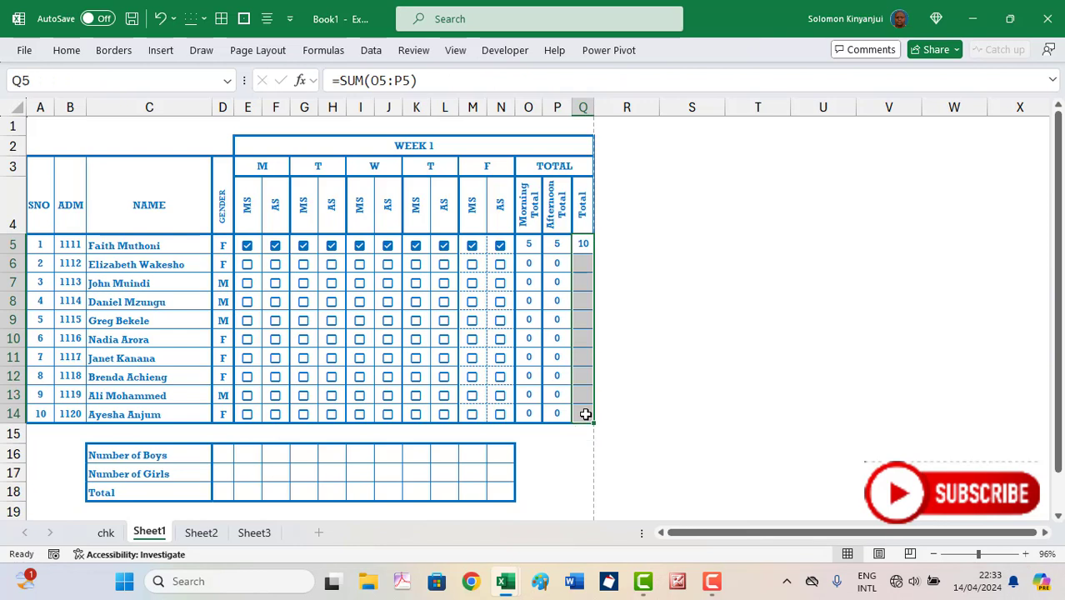
click(431, 81)
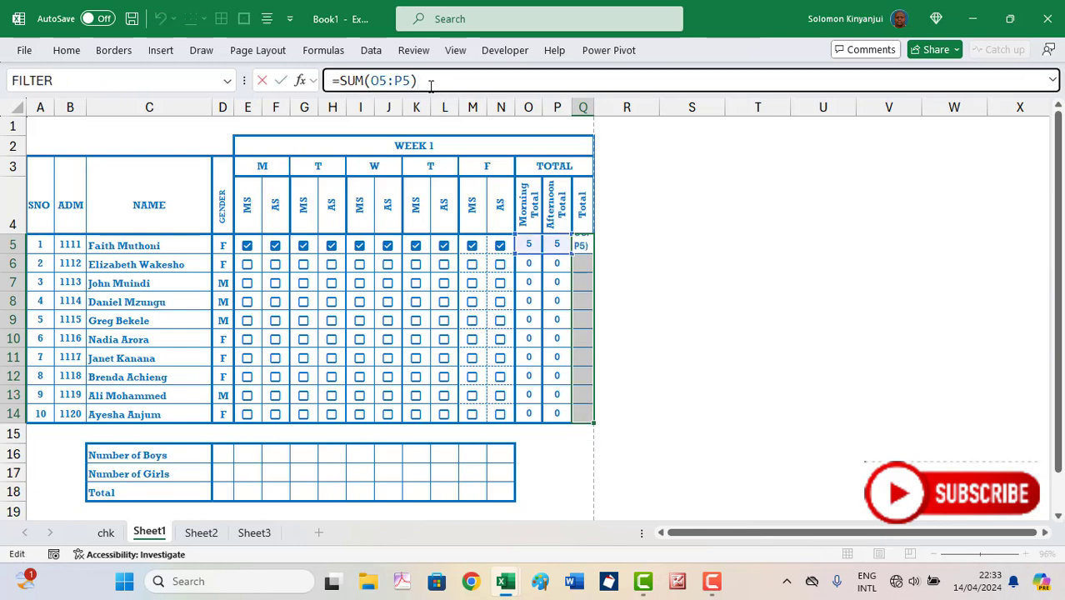
key(ctrl+Return)
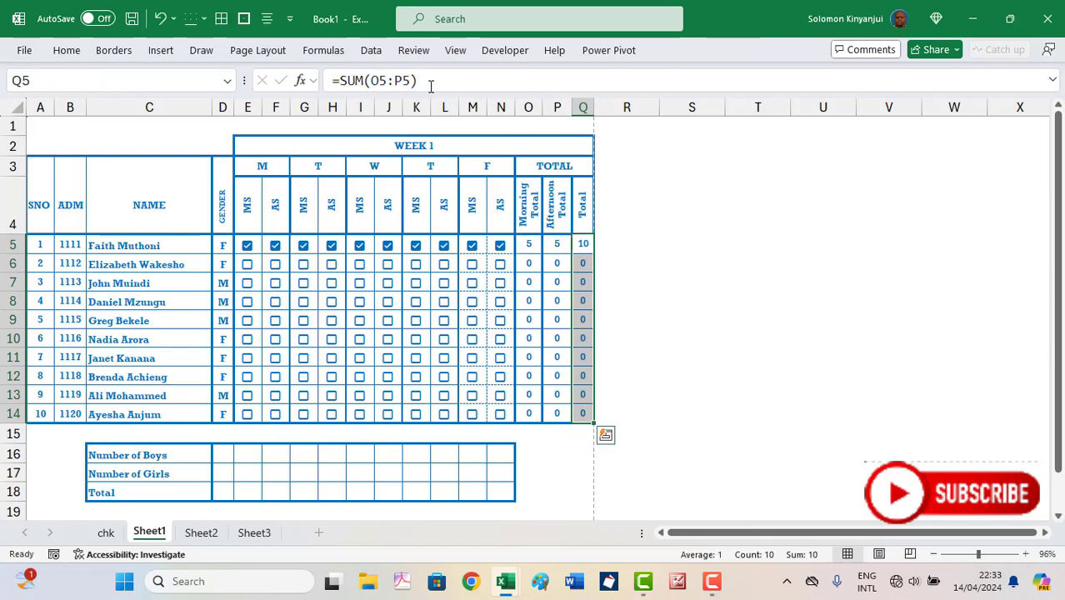
Tick the second student's Monday to Wednesday sessions, giving a Total of 6
click(248, 267)
click(276, 266)
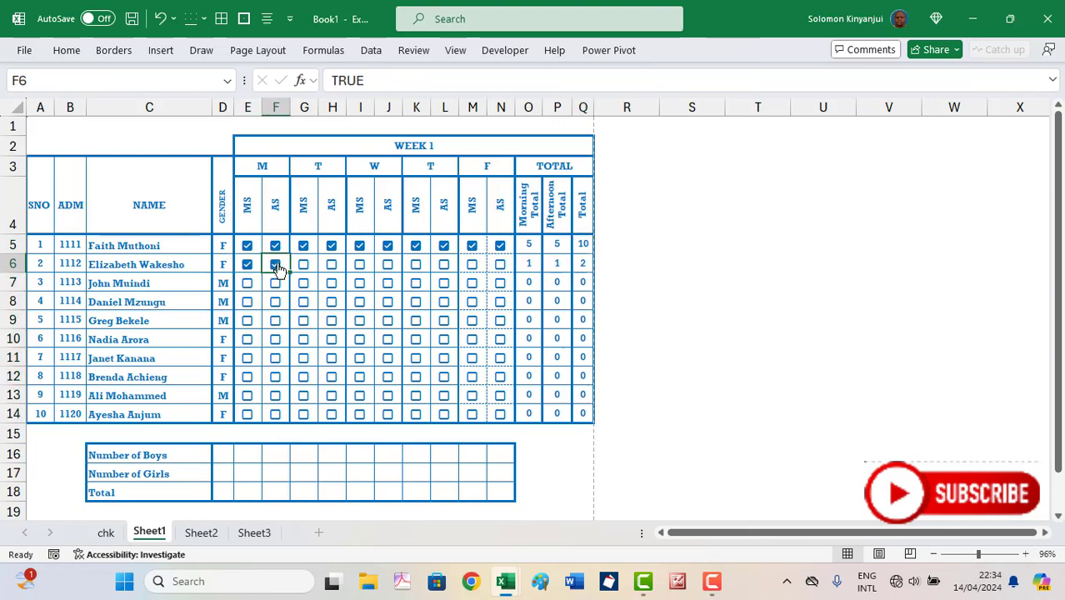
click(305, 268)
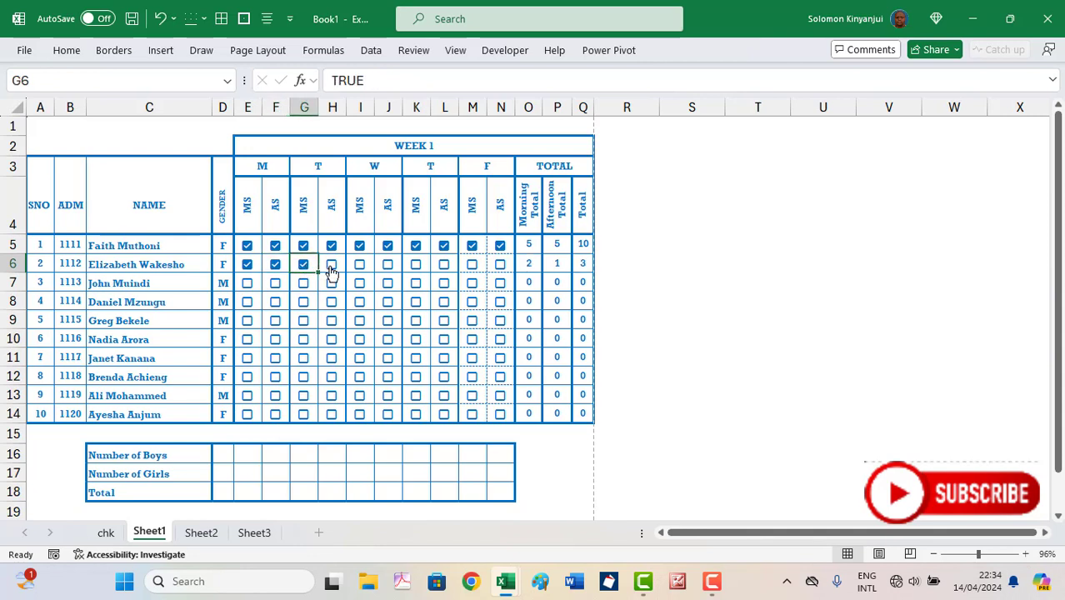
click(332, 270)
click(360, 271)
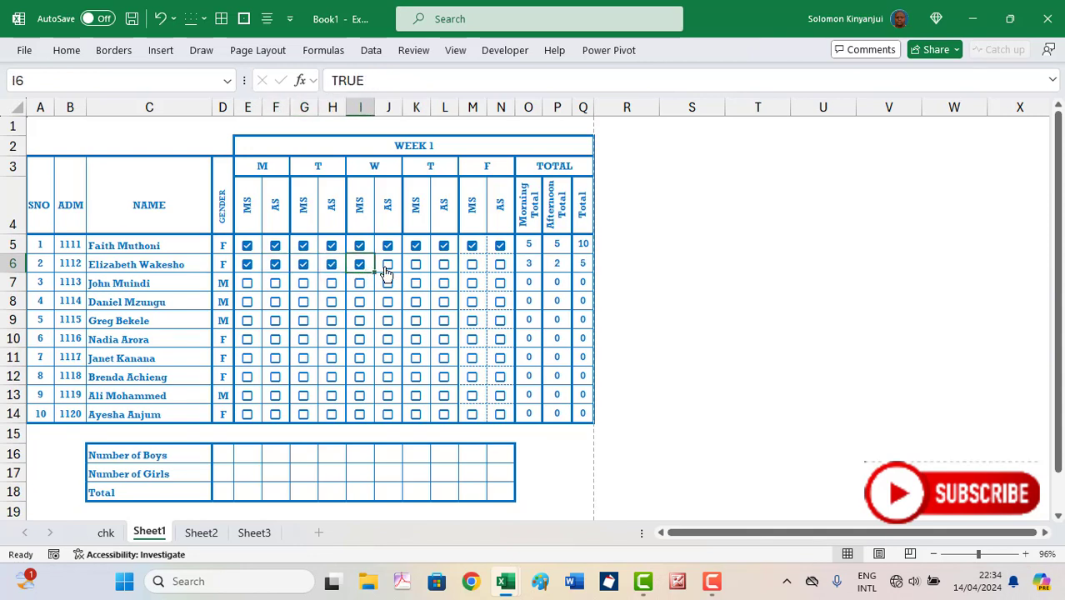
click(387, 270)
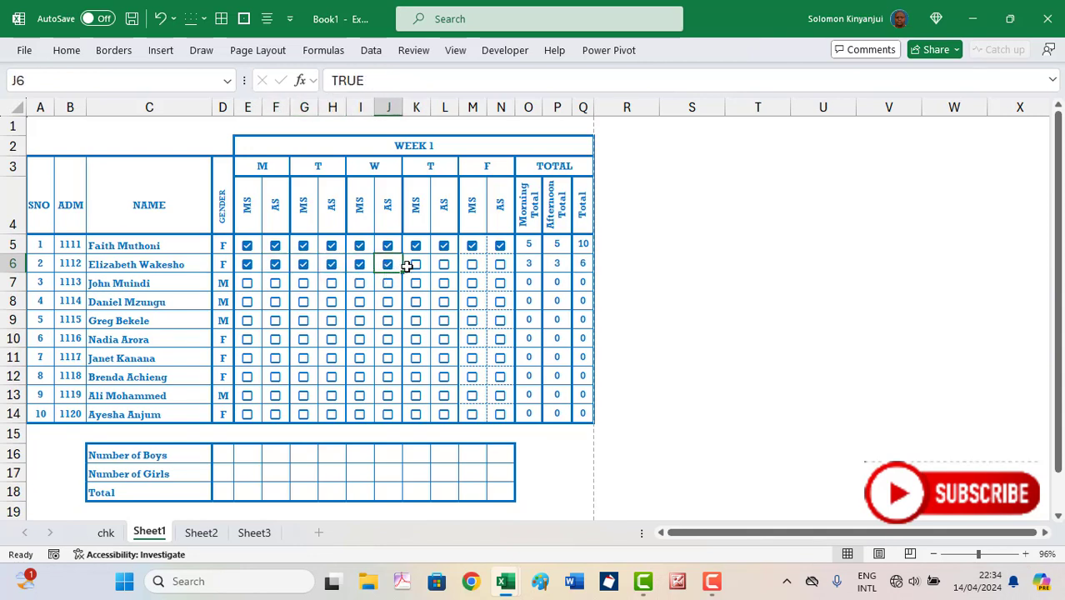
Add sample ticks for students three to seven across Tuesday to Friday sessions
click(304, 285)
click(332, 304)
click(387, 321)
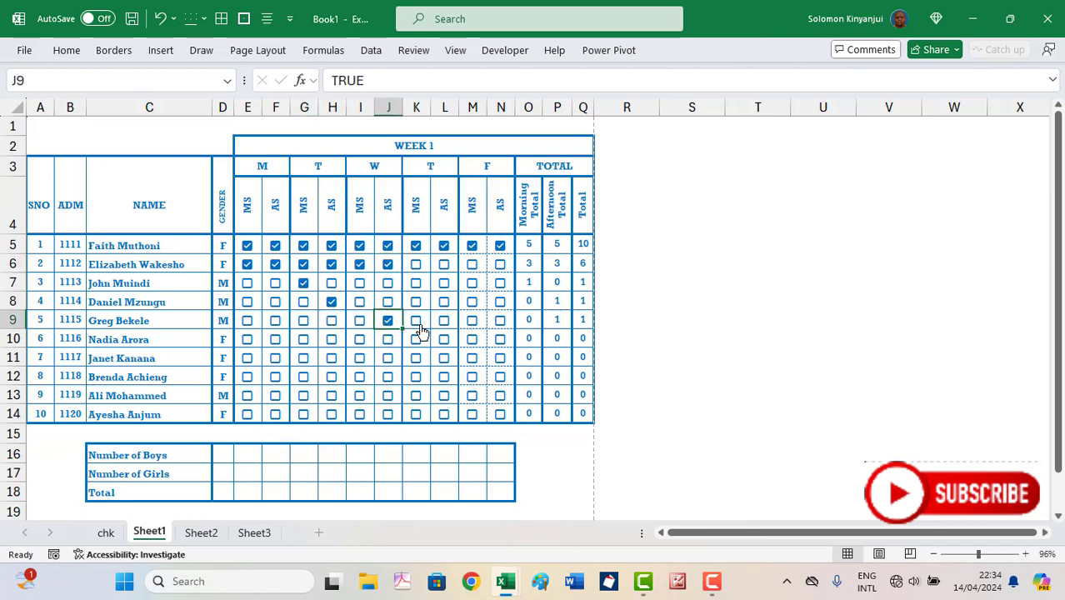
click(417, 325)
click(466, 340)
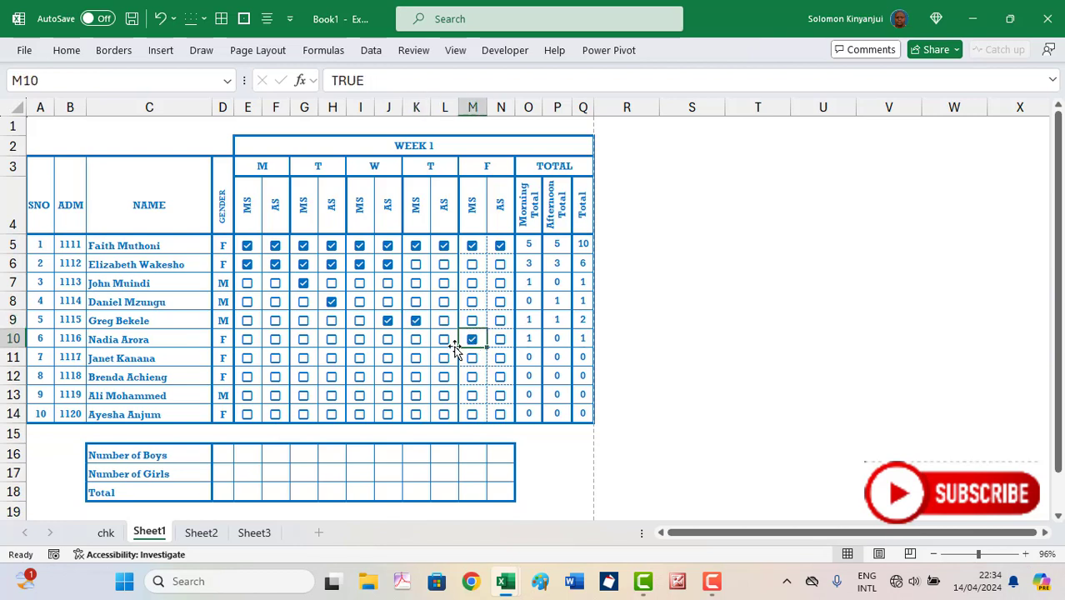
click(388, 359)
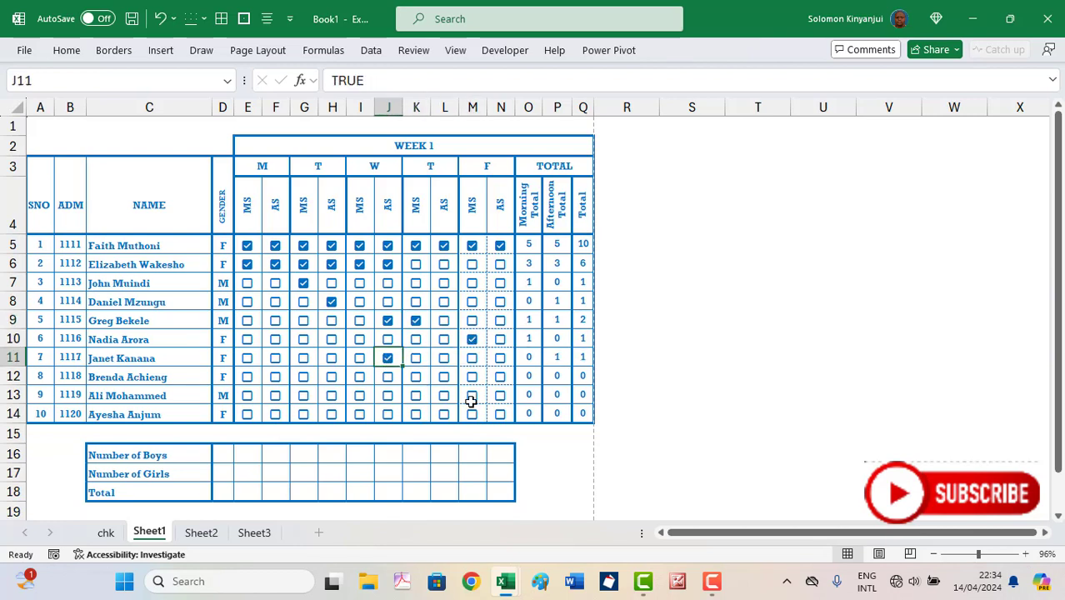
click(151, 455)
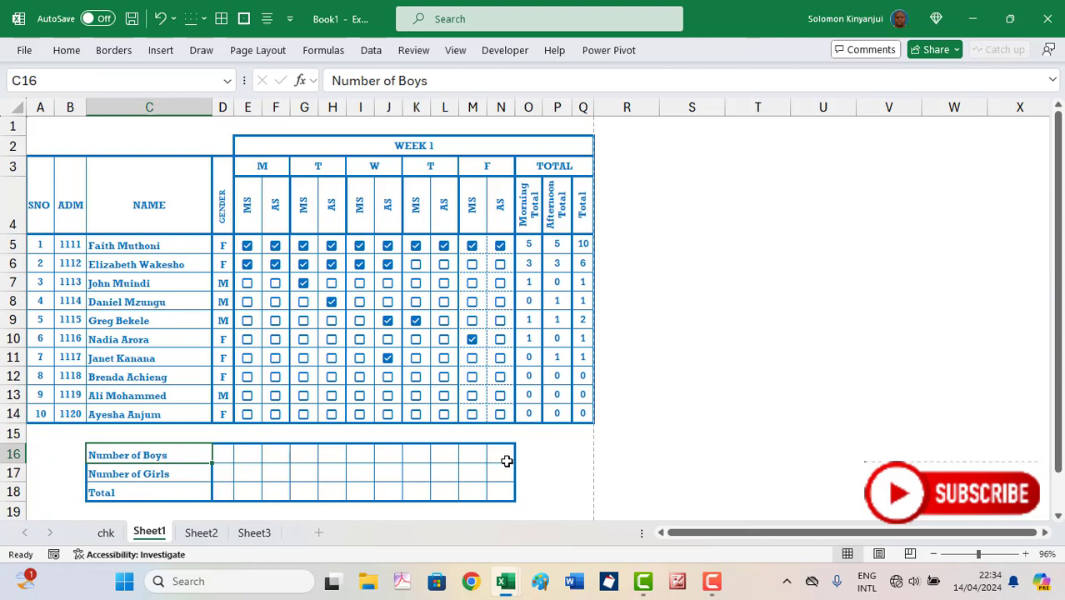
Enter =COUNTIF(D5:D14,"M") in D16 to count 4 boys
click(222, 460)
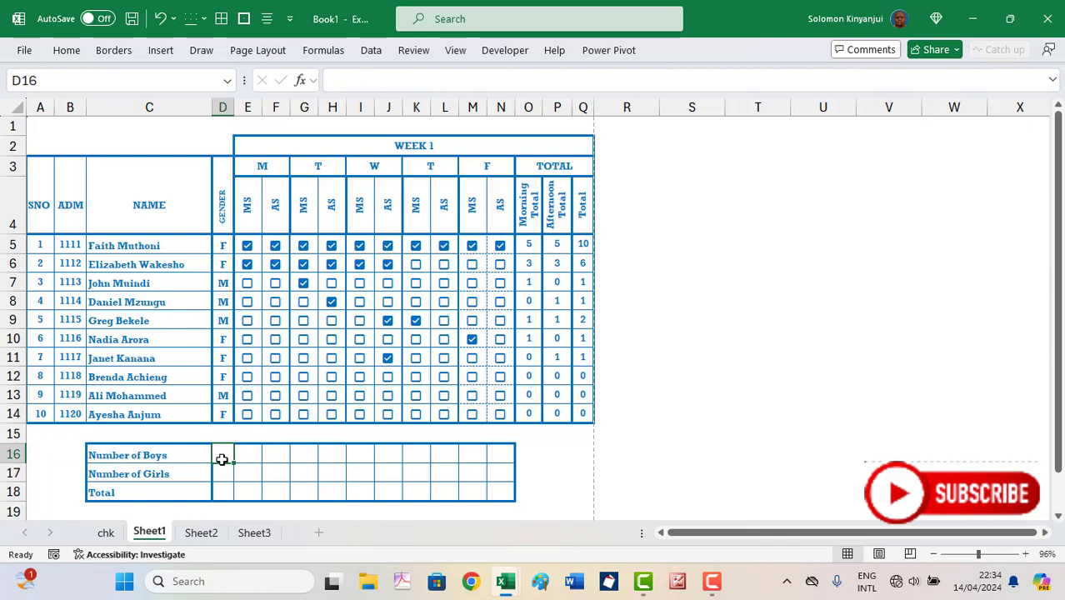
text(=)
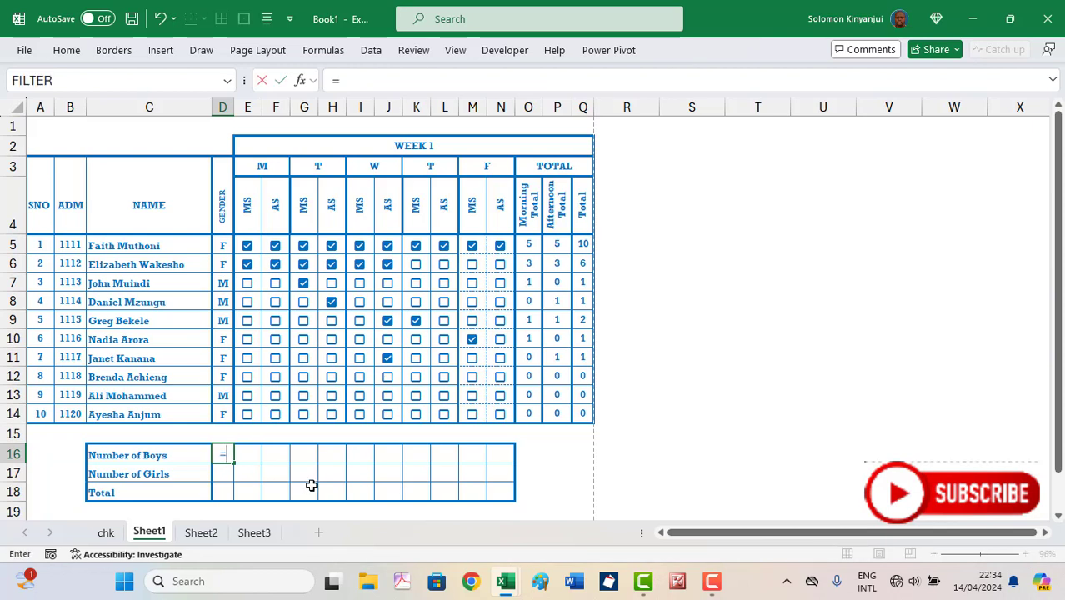
text(C)
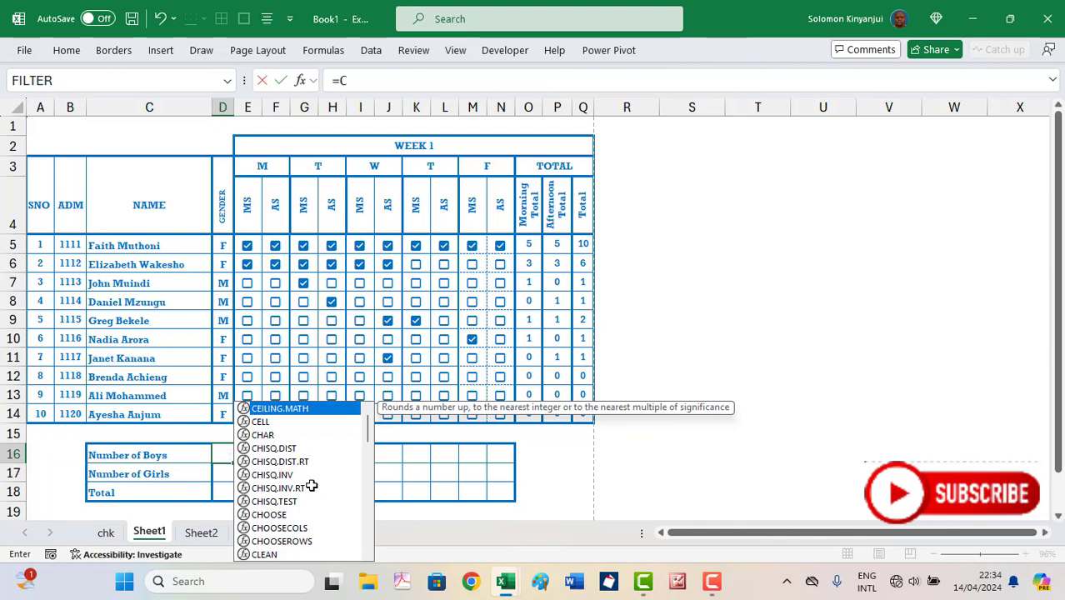
text(OUNTIF)
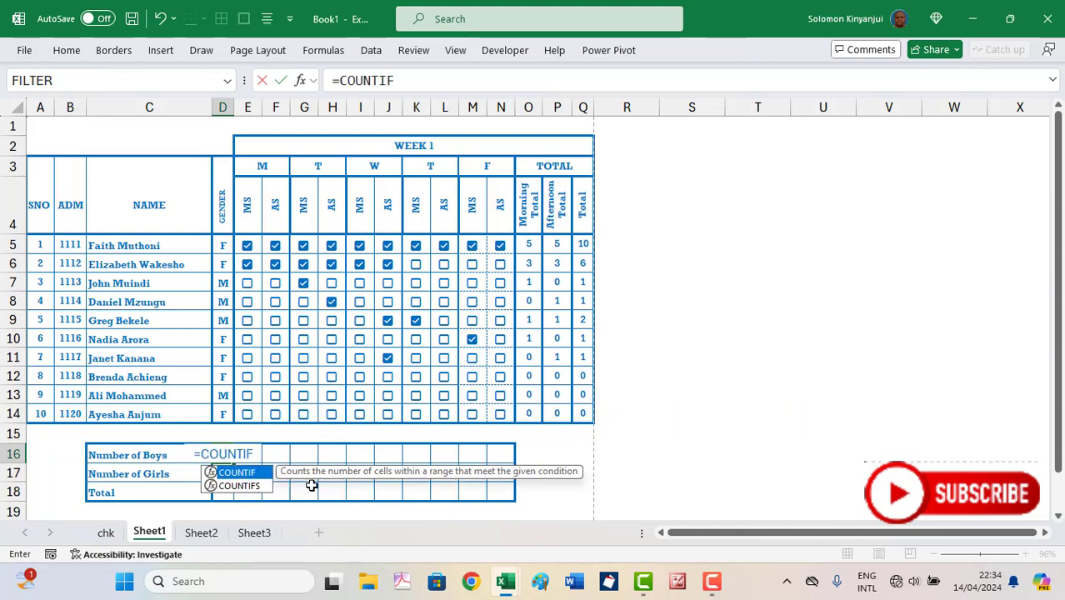
text(()
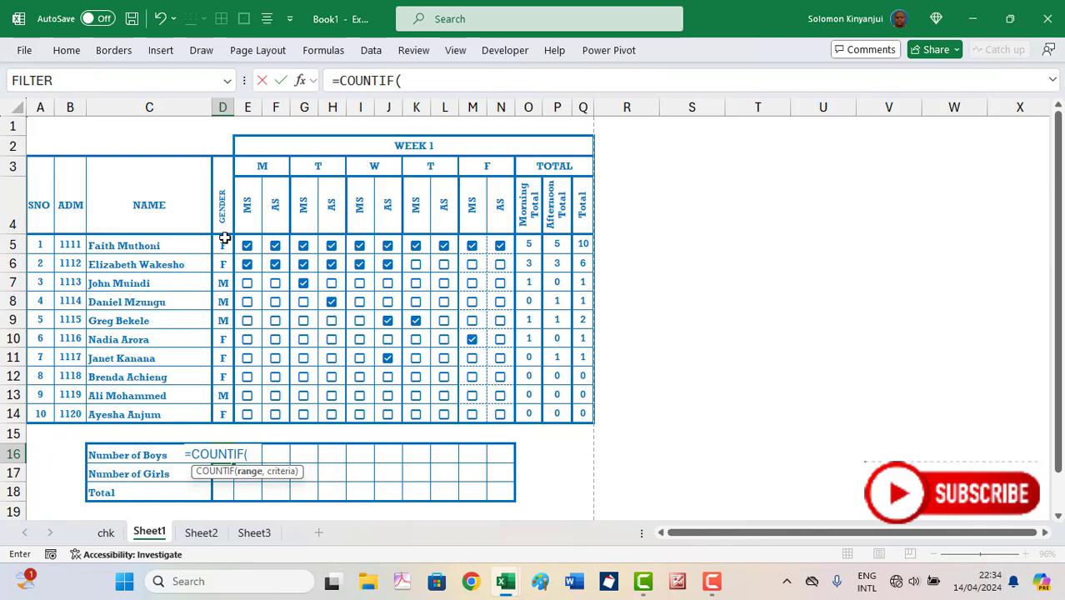
drag(224, 243, 224, 417)
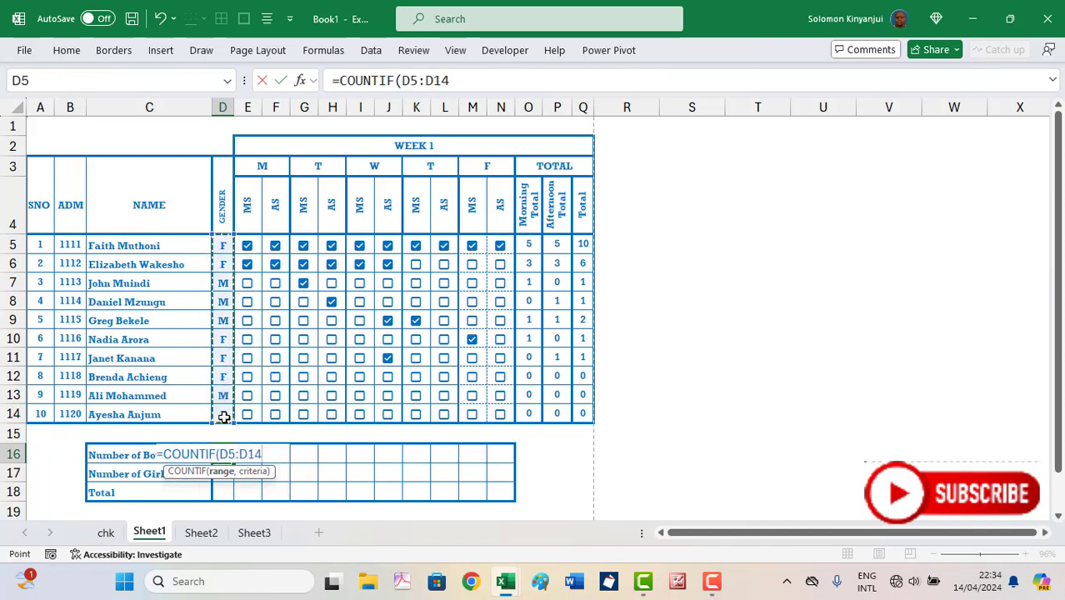
text(,)
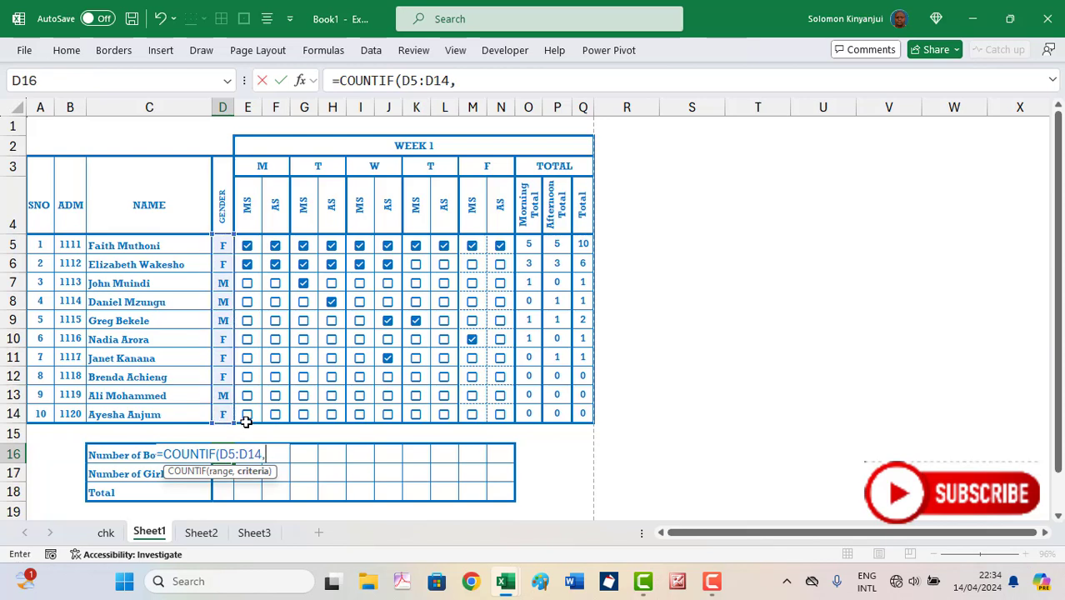
text("M"))
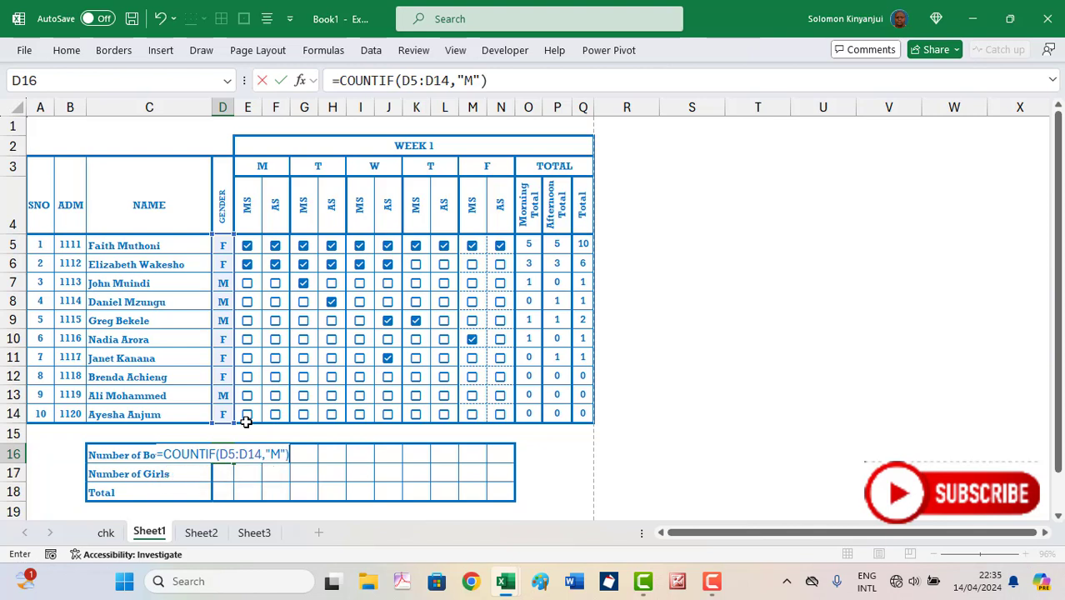
key(Return)
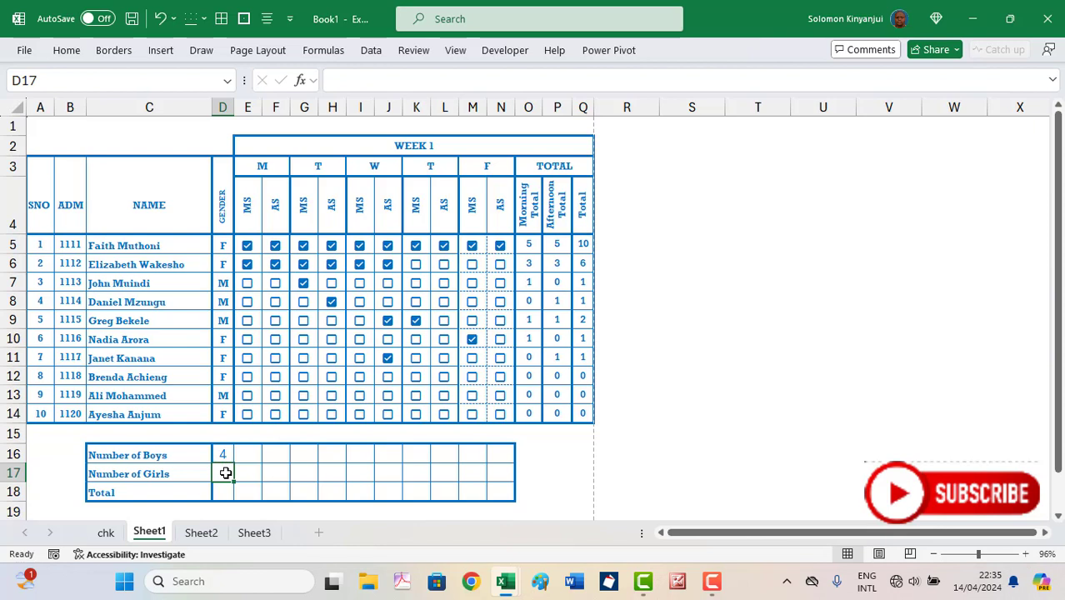
Copy the boys formula down into D17 and change its criterion to "F"
key(ctrl+d)
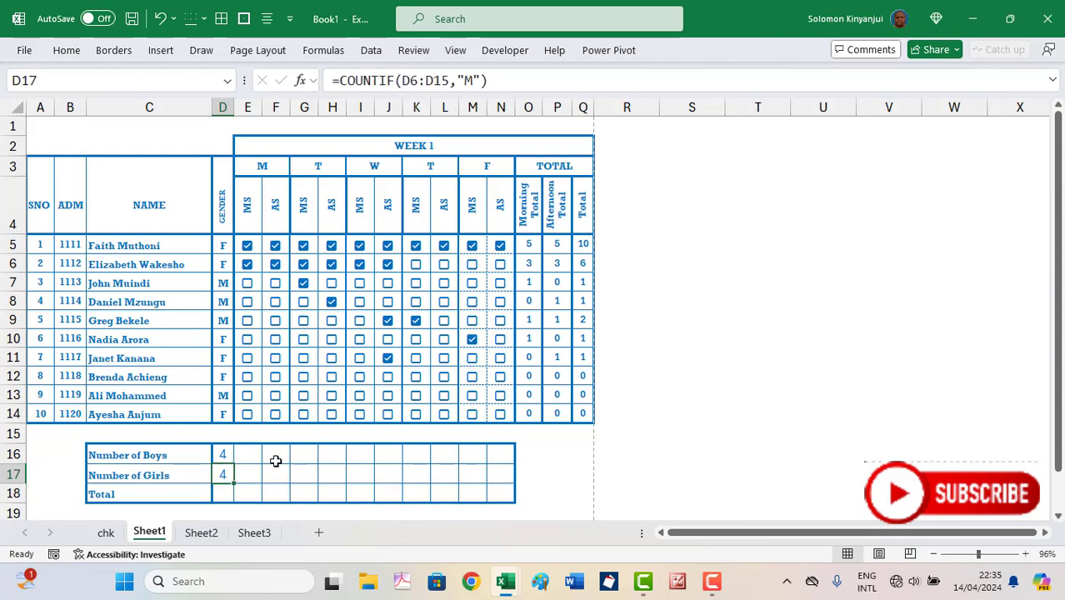
click(472, 81)
key(BackSpace)
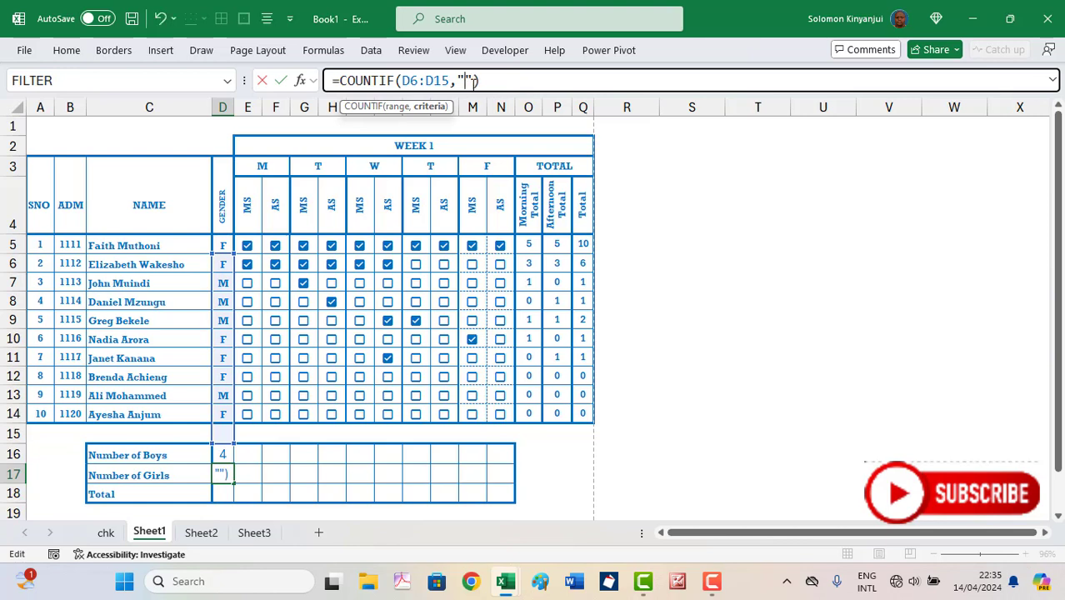
text(F)
key(Return)
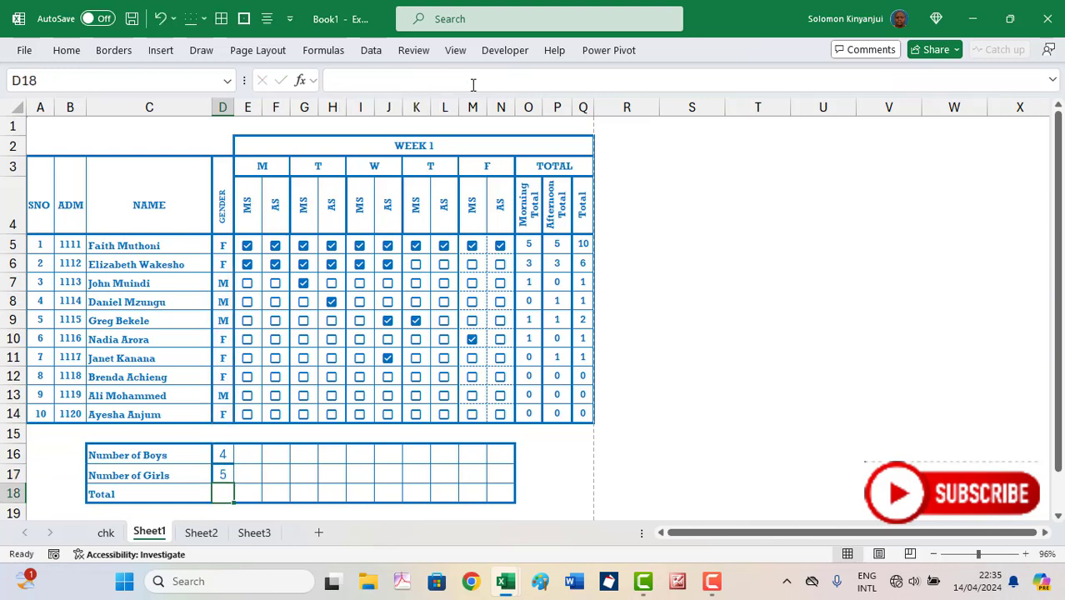
Correct D17's range to an absolute $D$5:$D$14, giving 6 girls
click(224, 473)
click(511, 76)
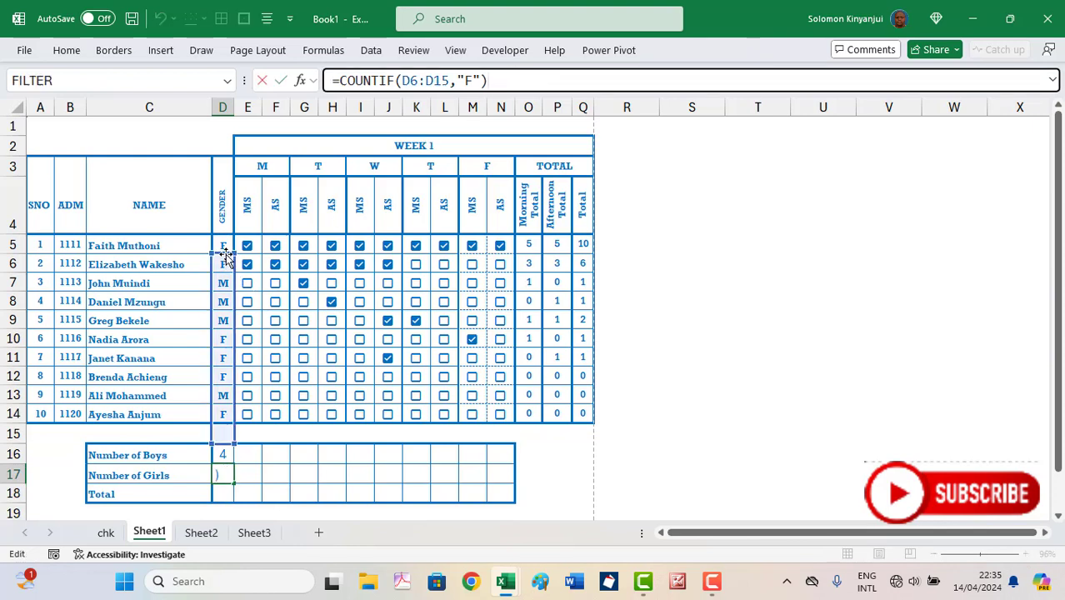
drag(224, 253, 225, 247)
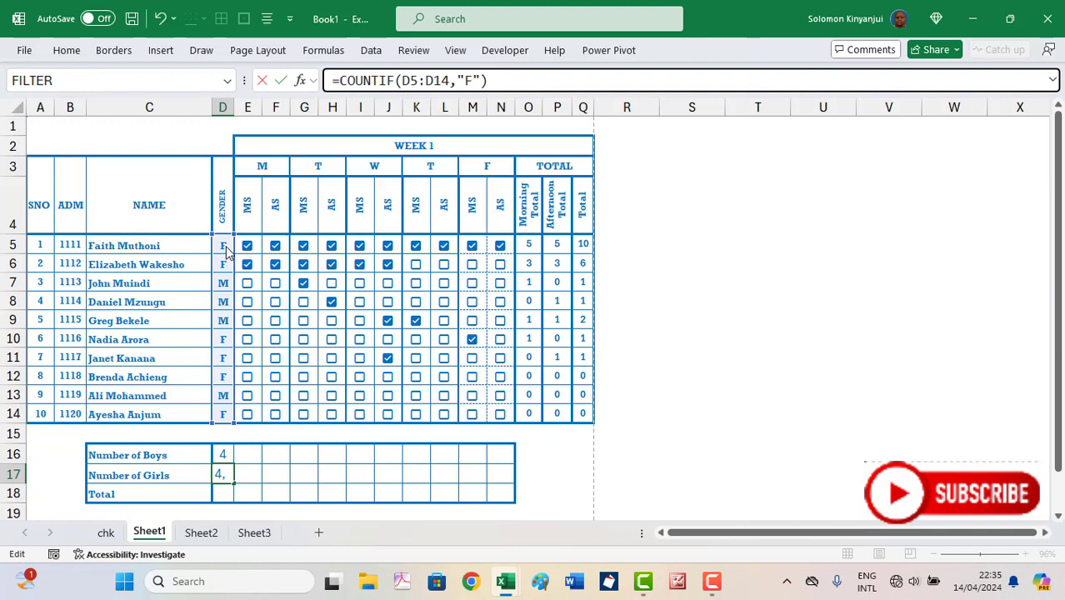
drag(453, 81, 400, 81)
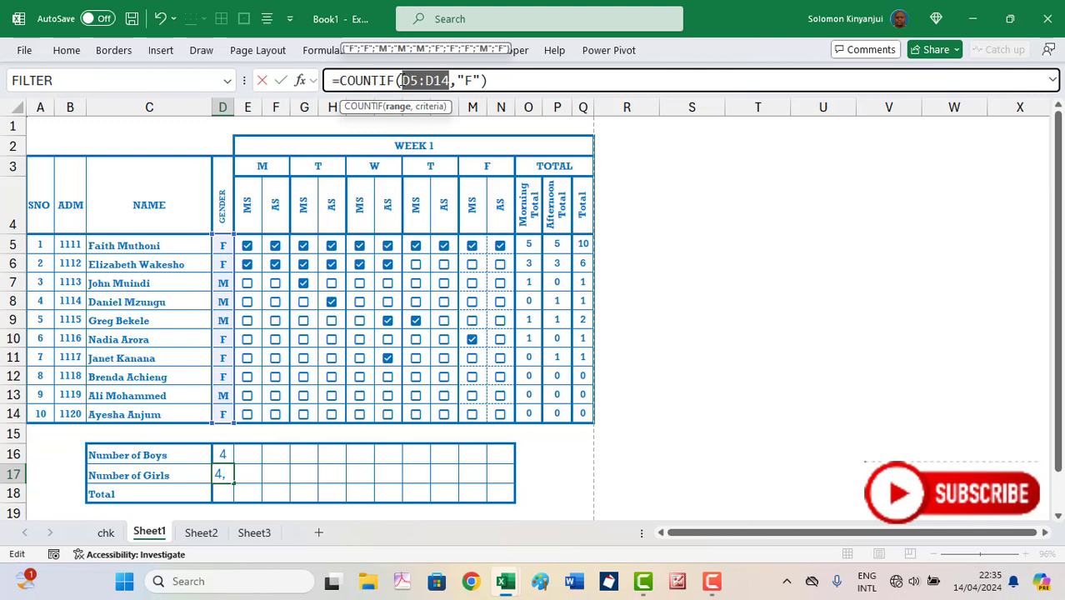
key(F4)
key(Return)
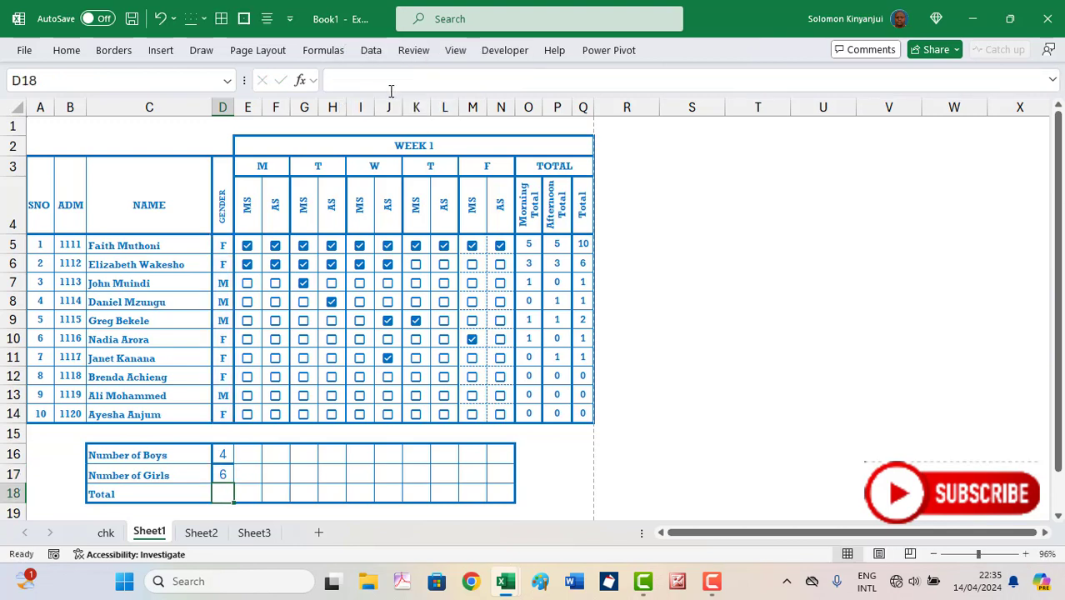
click(221, 454)
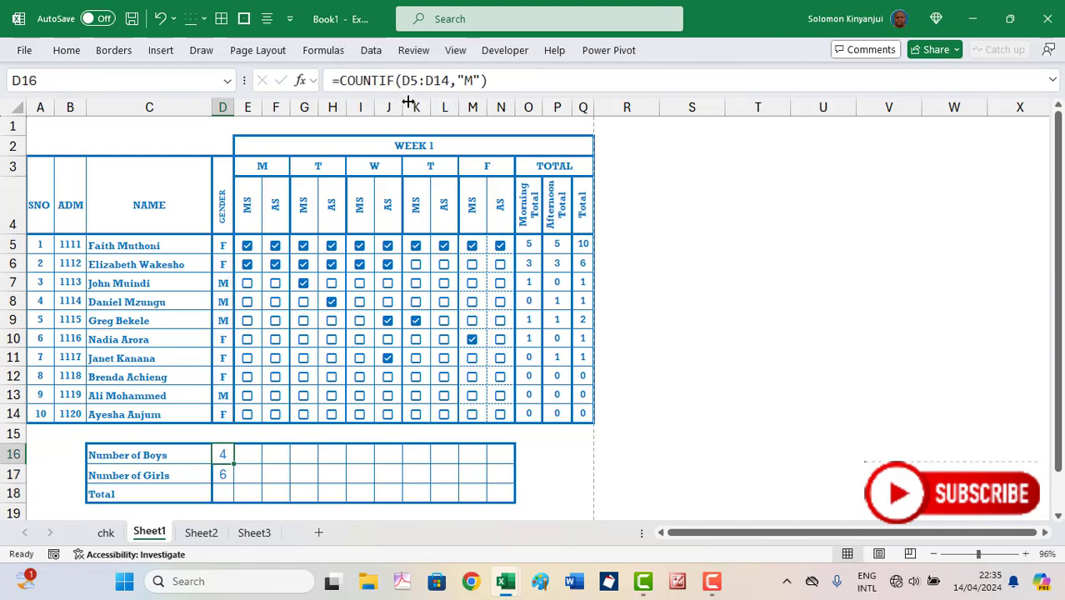
drag(449, 81, 403, 81)
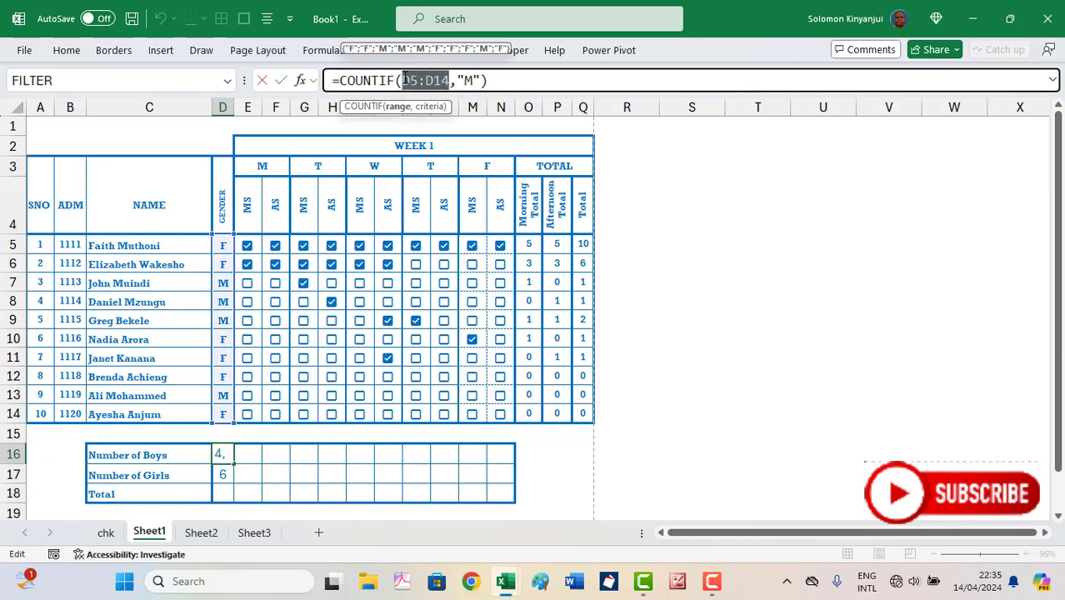
key(F4)
key(Return)
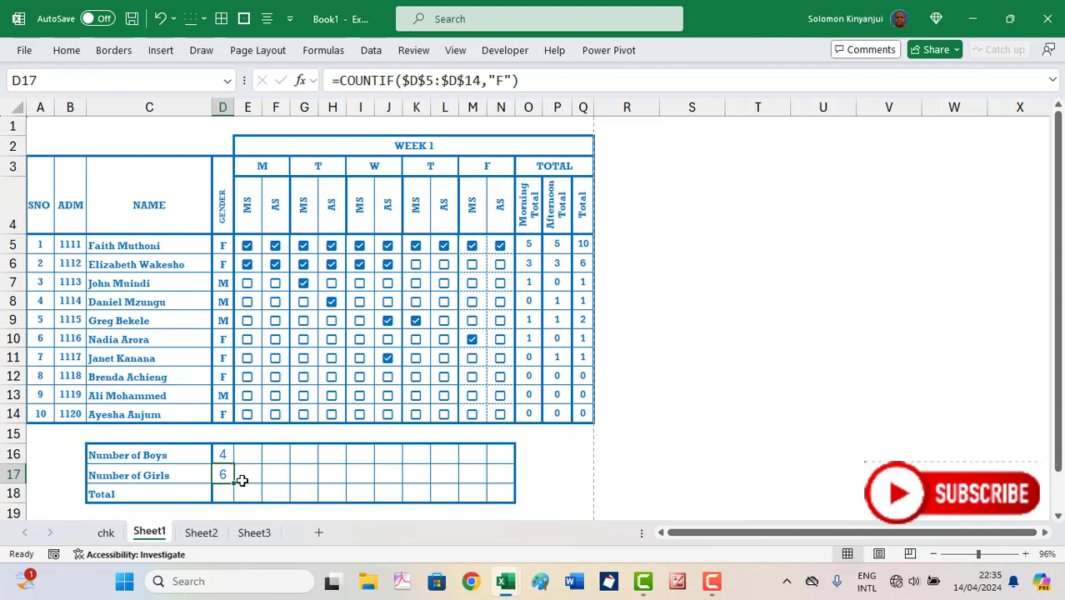
click(255, 451)
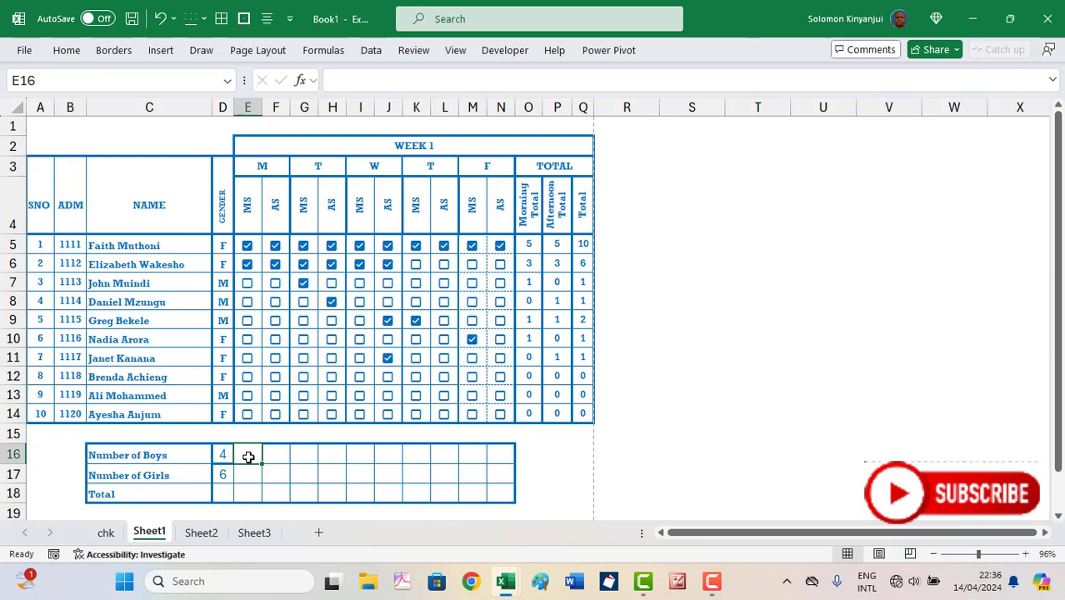
text(=CO)
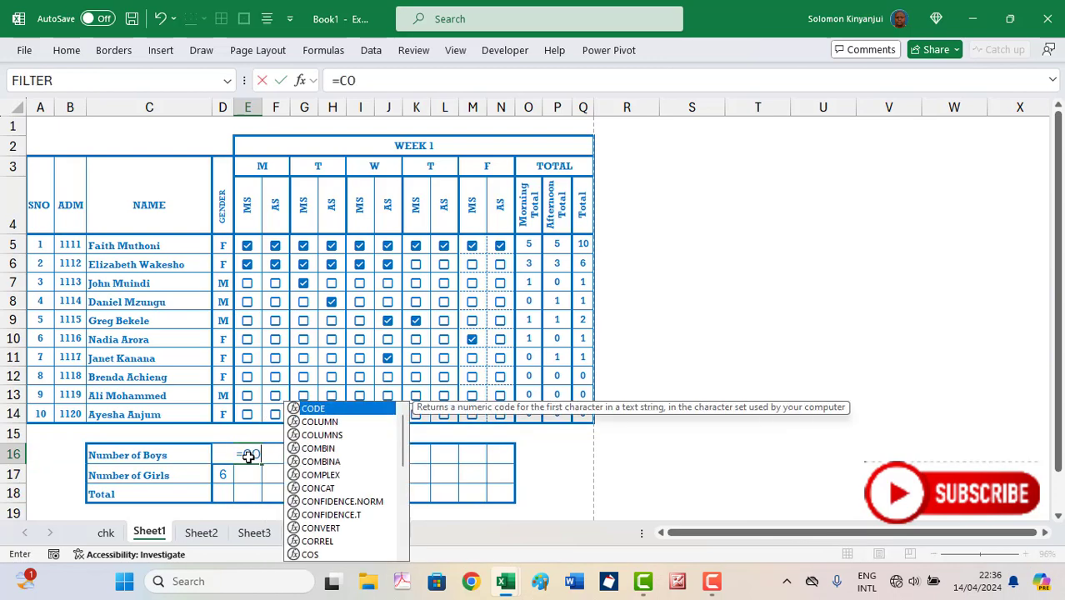
text(UNTI)
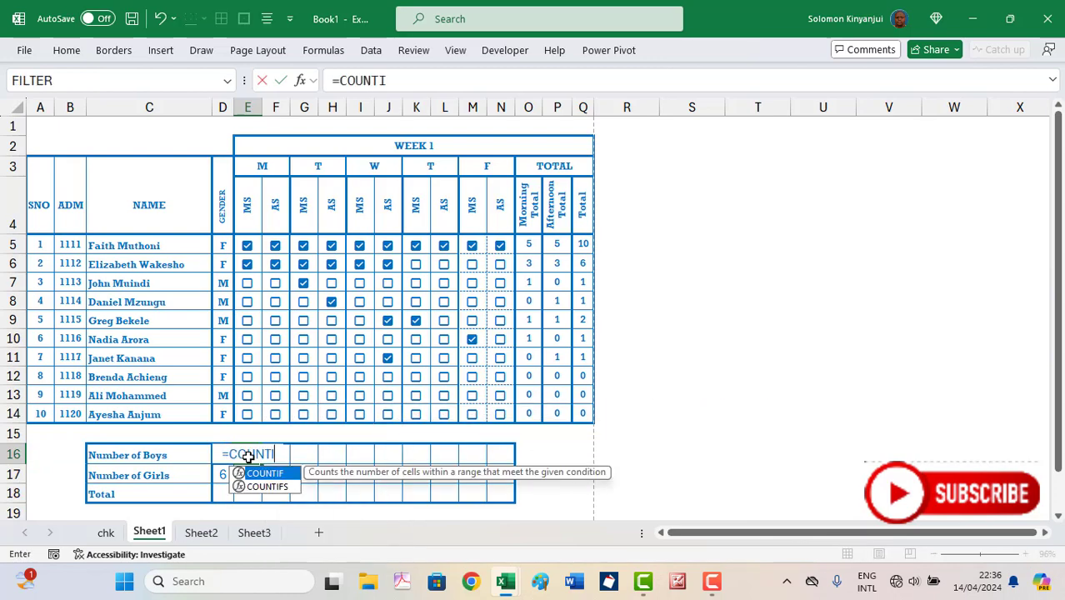
text(F)
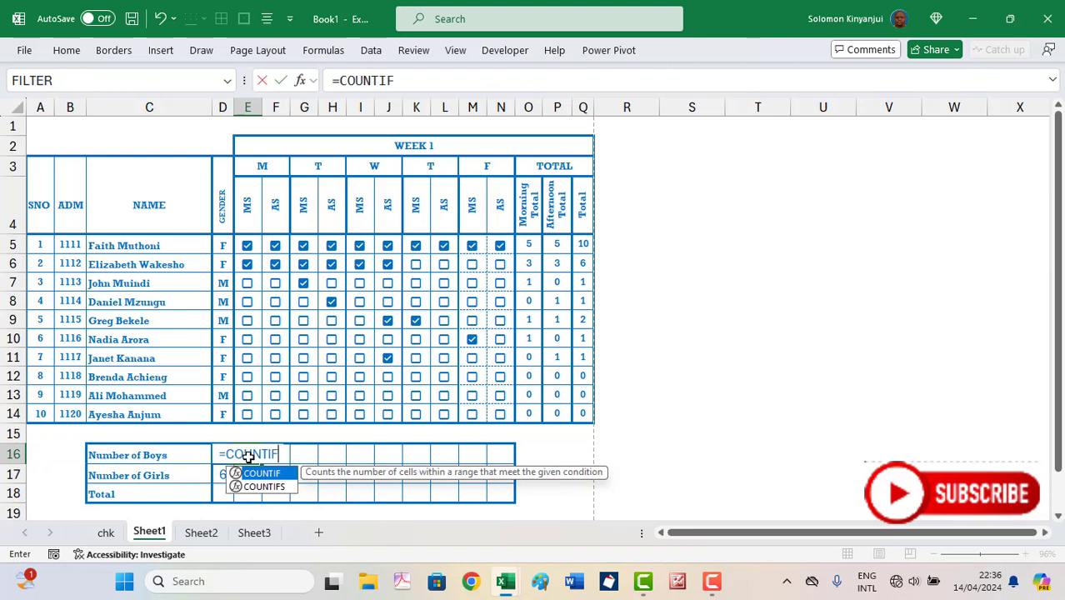
text(S()
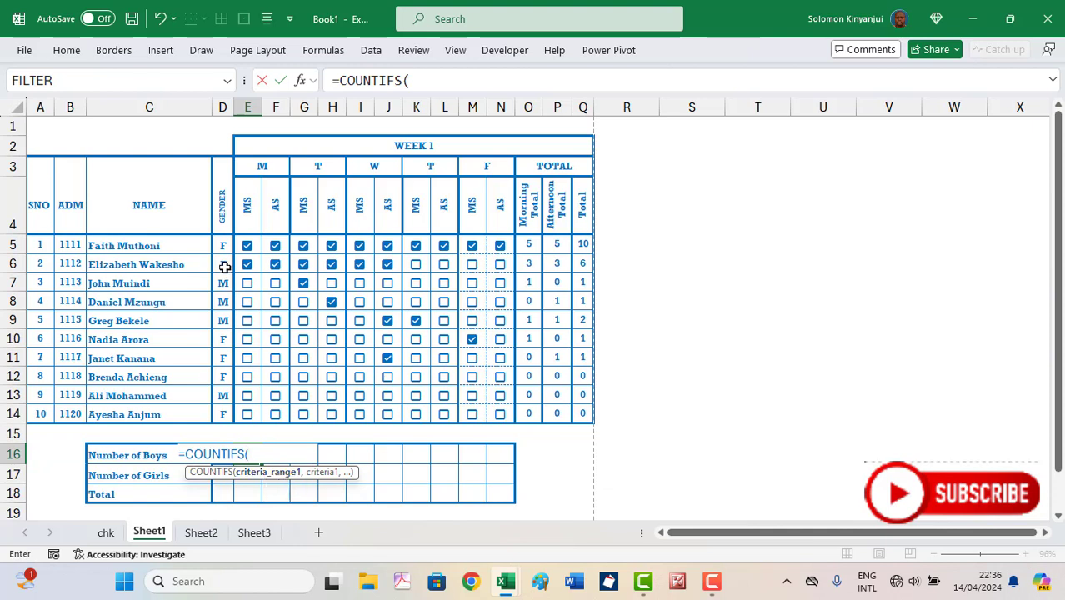
drag(224, 249, 226, 425)
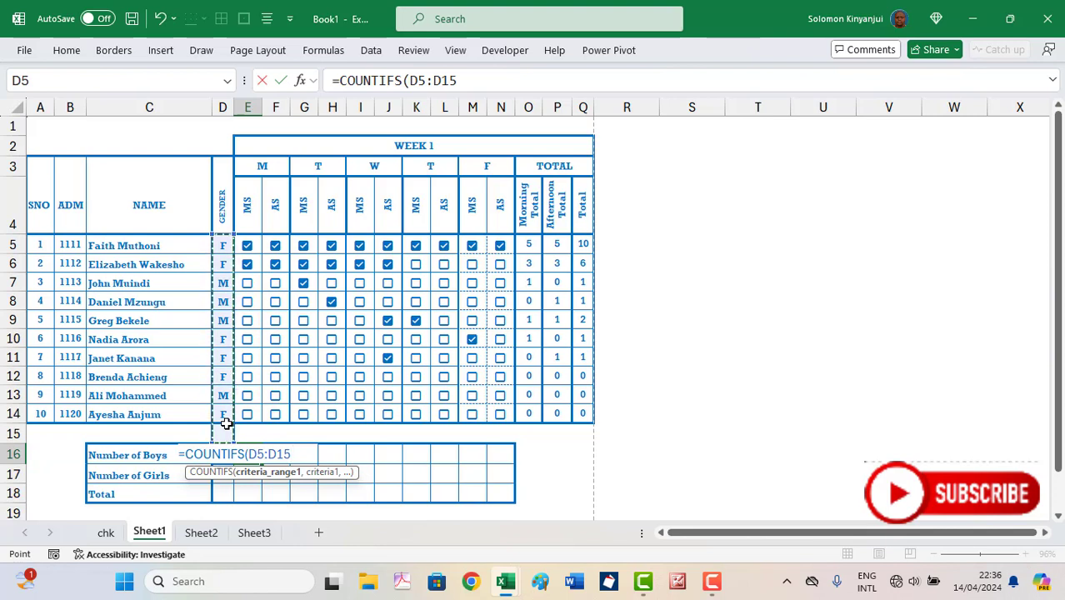
key(F4)
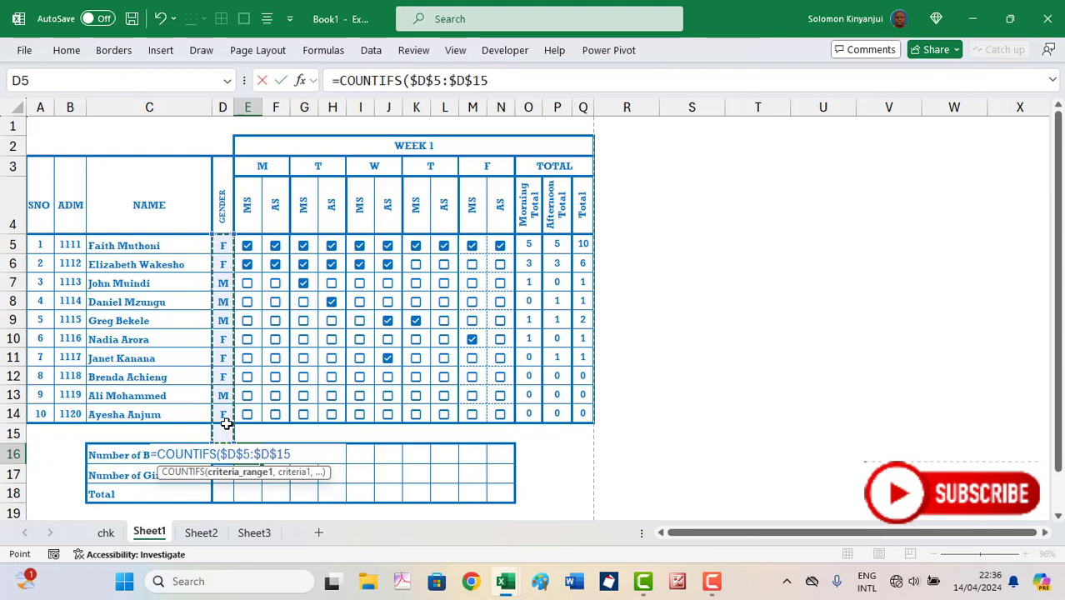
text(,)
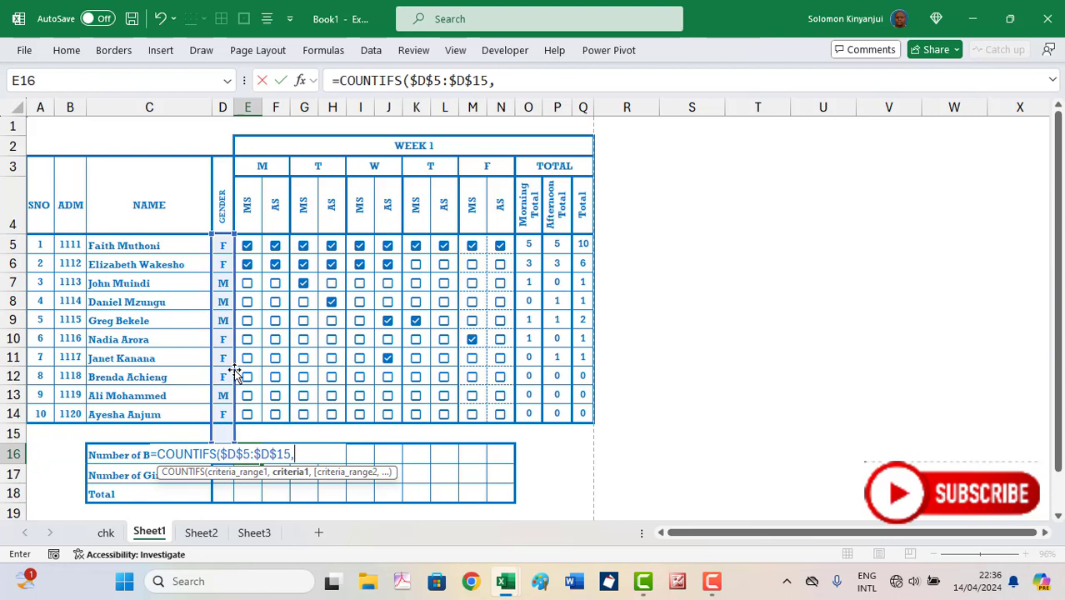
text("M",)
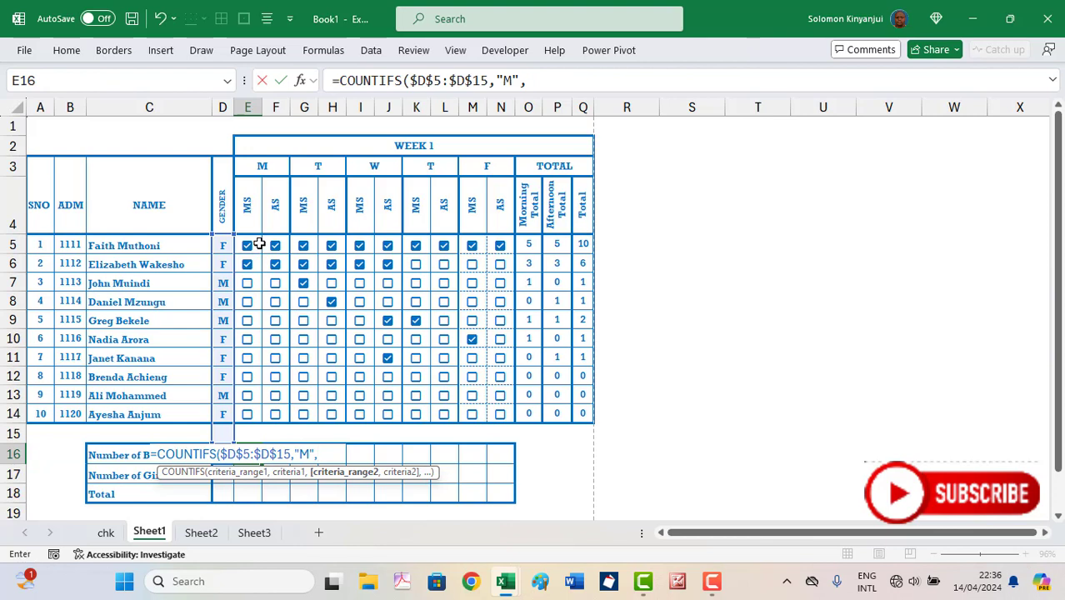
drag(259, 243, 257, 412)
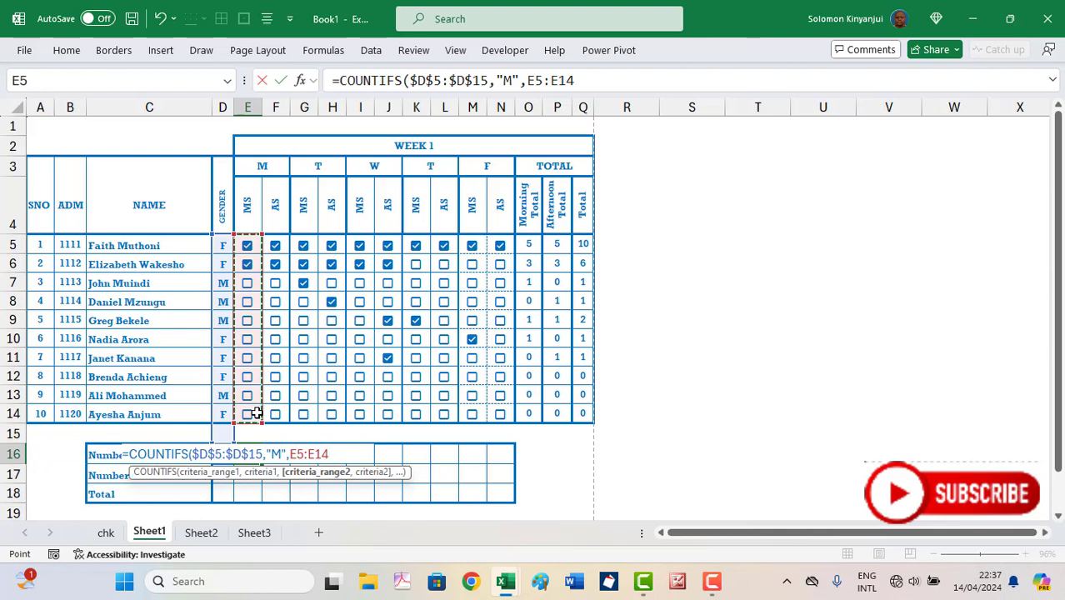
text(,)
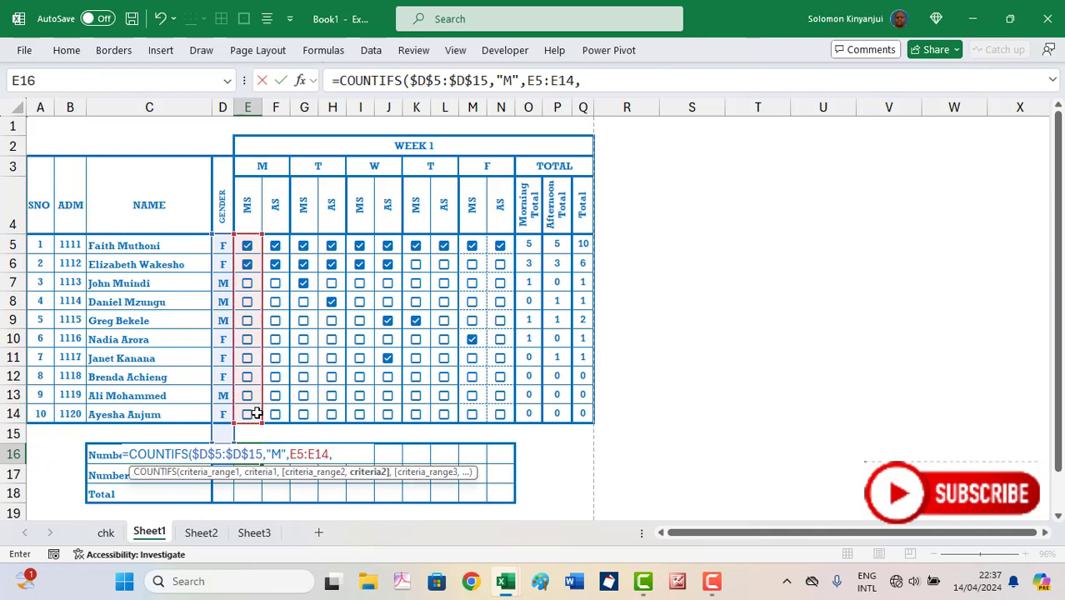
text(TR)
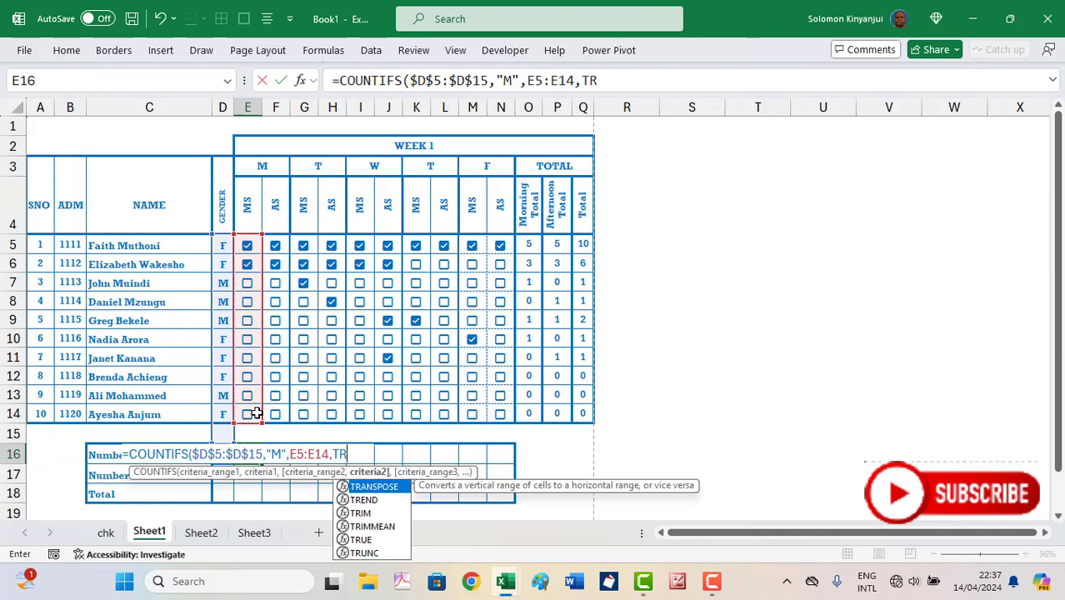
text(U)
key(Escape)
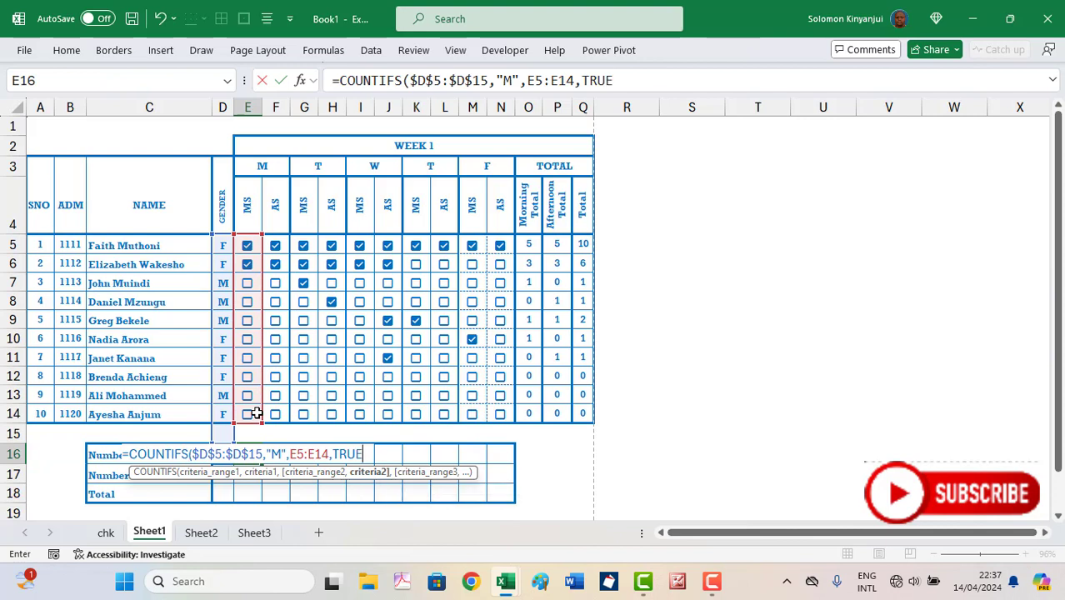
text(E))
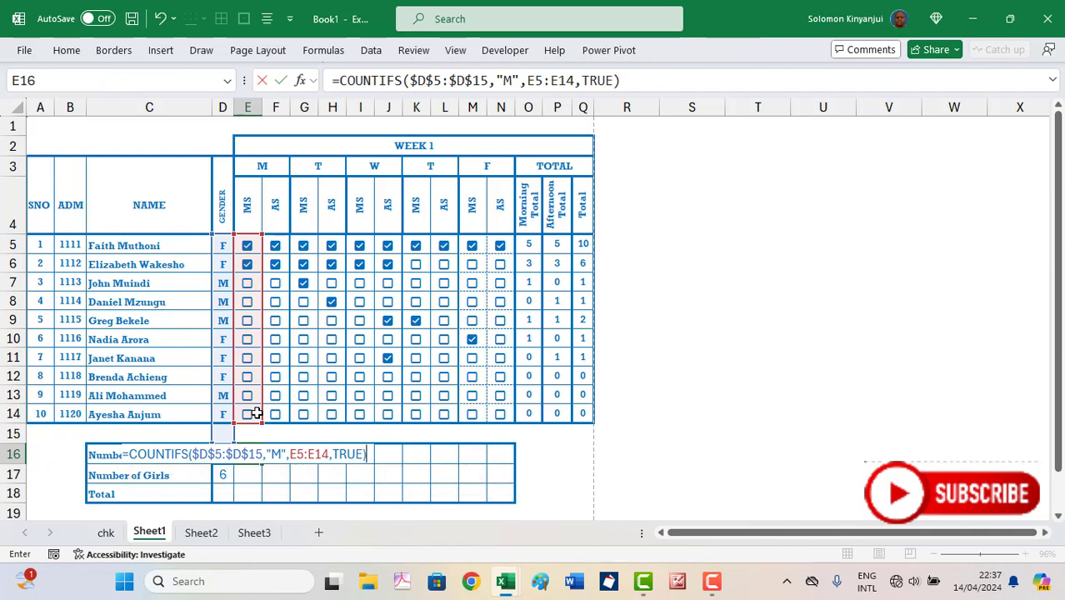
key(Return)
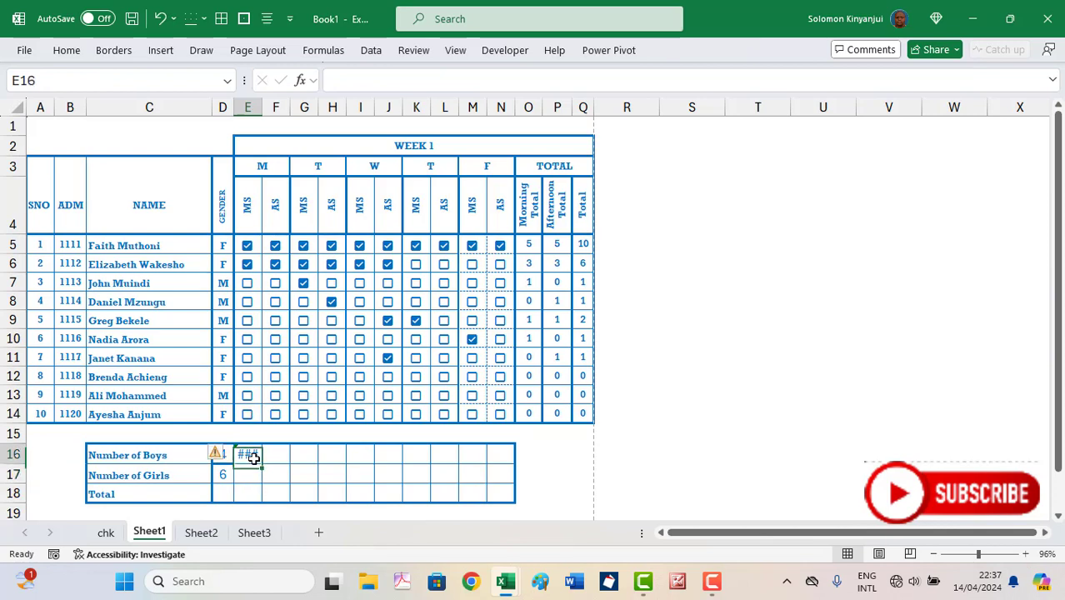
click(256, 460)
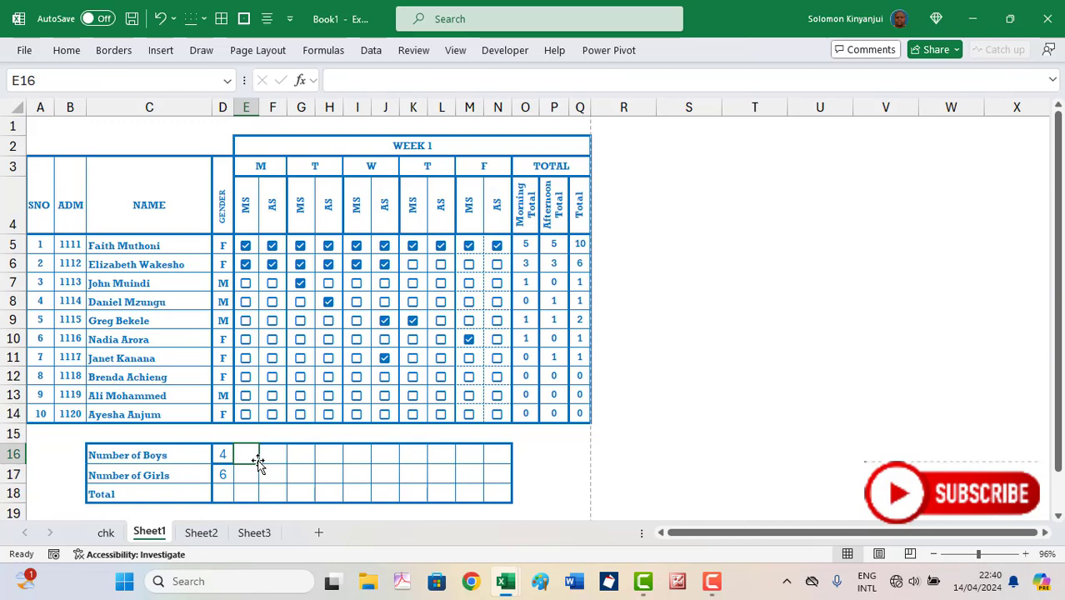
Enter =COUNTIFS($D$5:$D$14,"M",E5:E14,TRUE) in E16 to count Monday-morning boys present (0)
text(=C)
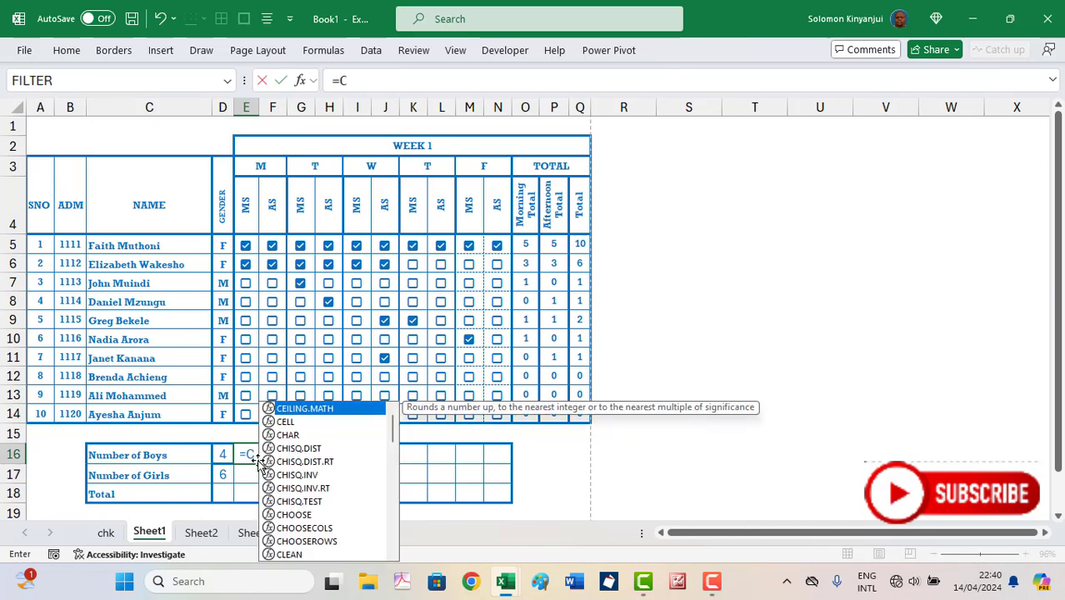
text(OUNT)
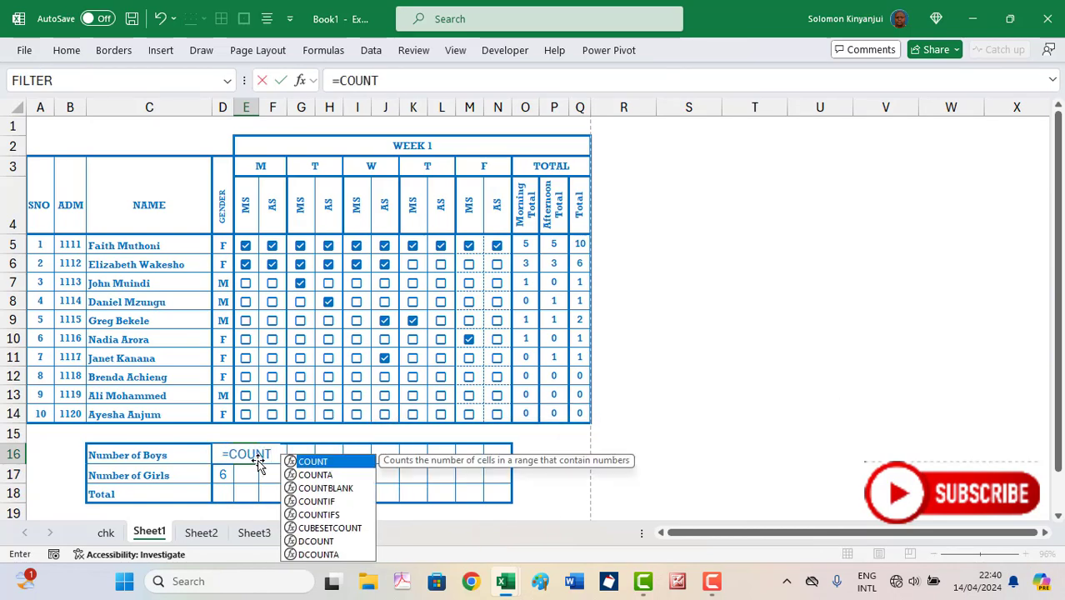
text(IFS)
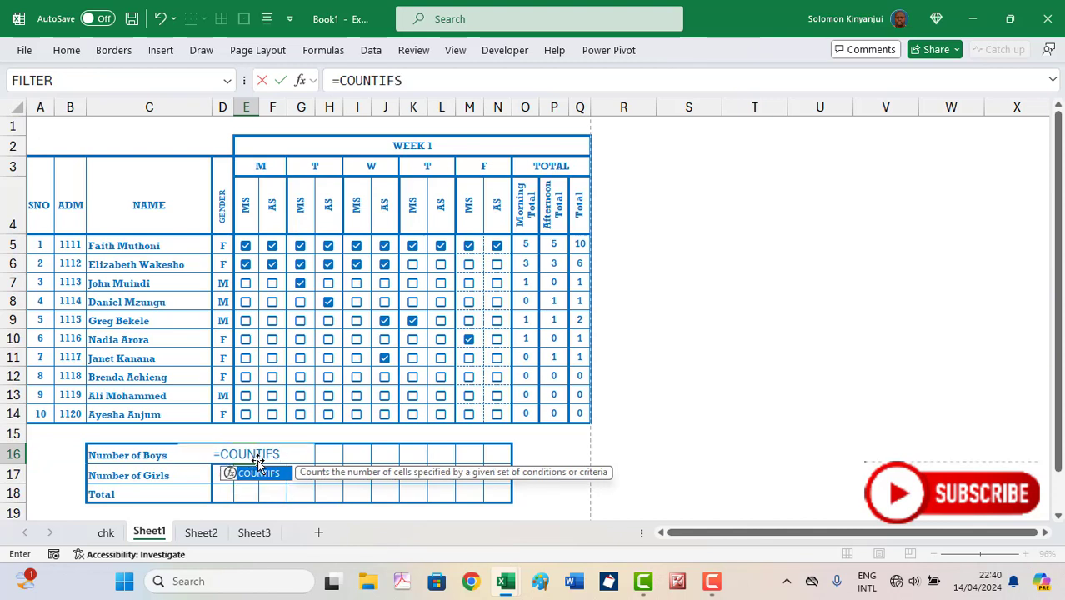
text(()
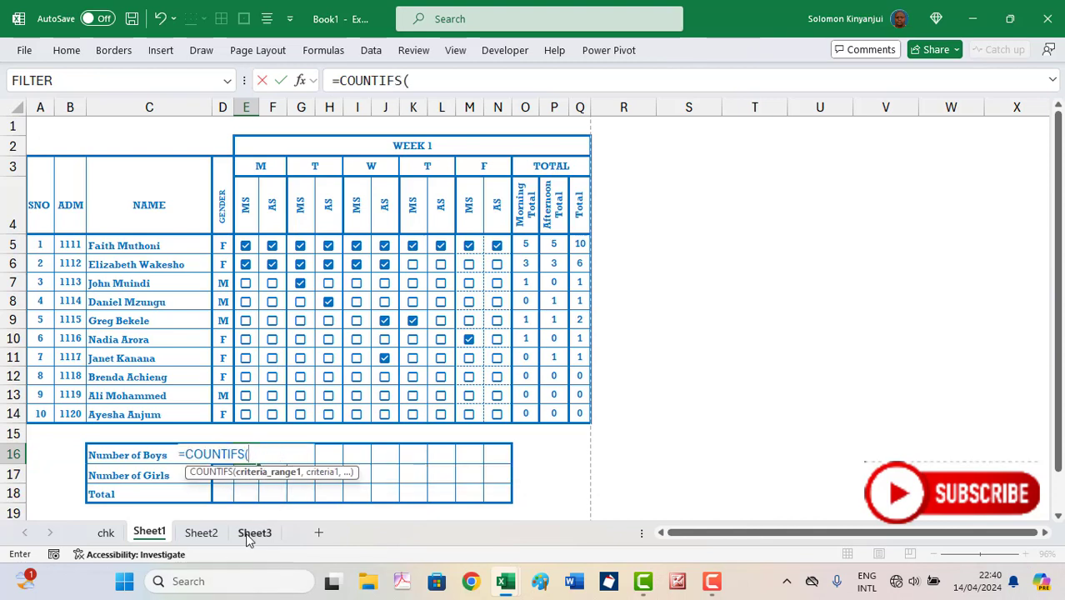
drag(221, 244, 222, 417)
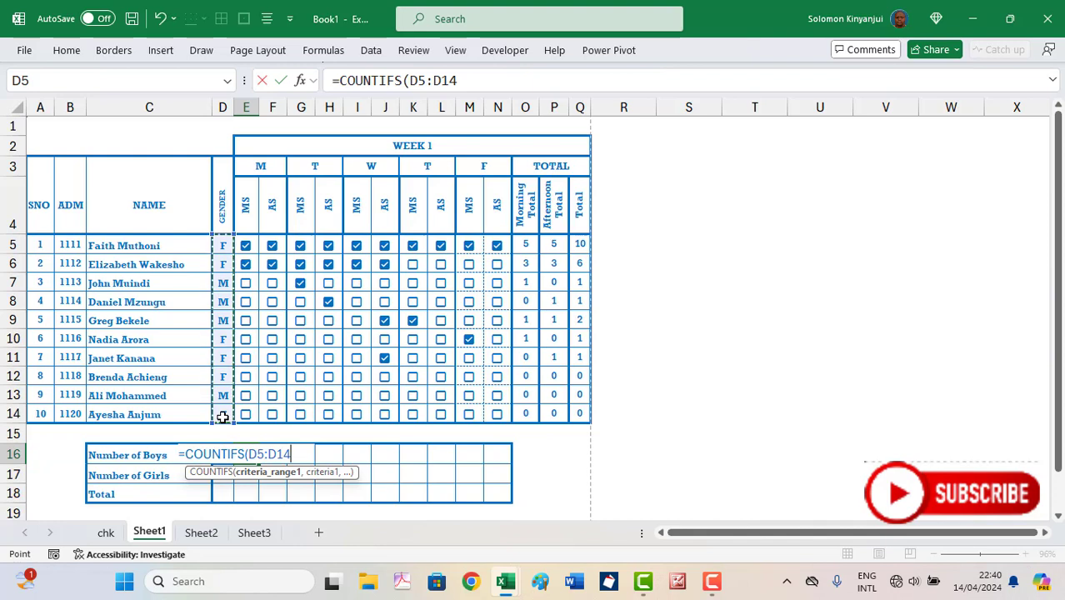
key(F4)
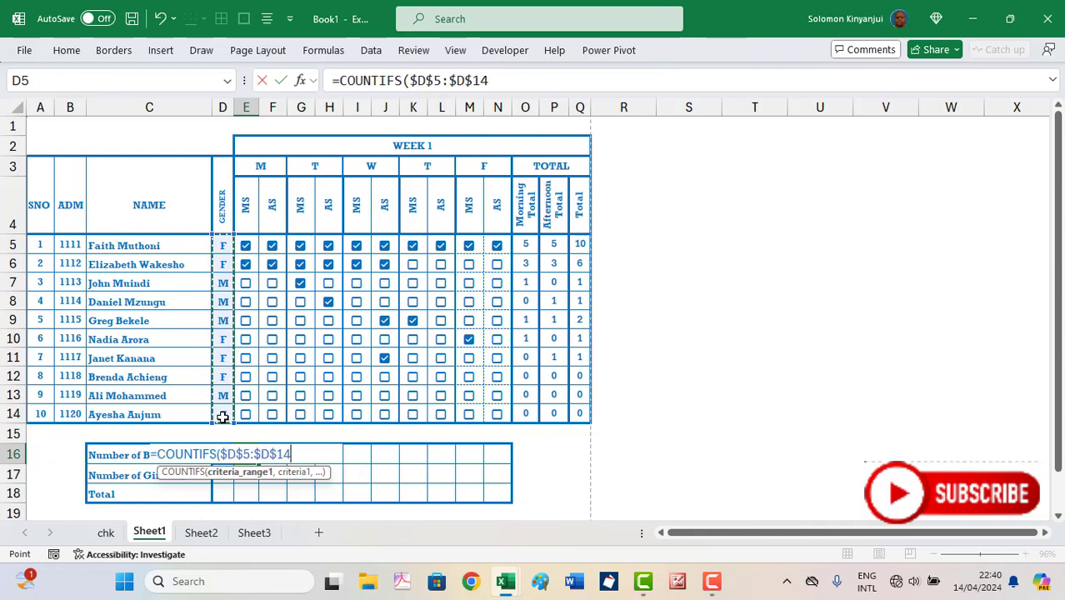
text(,)
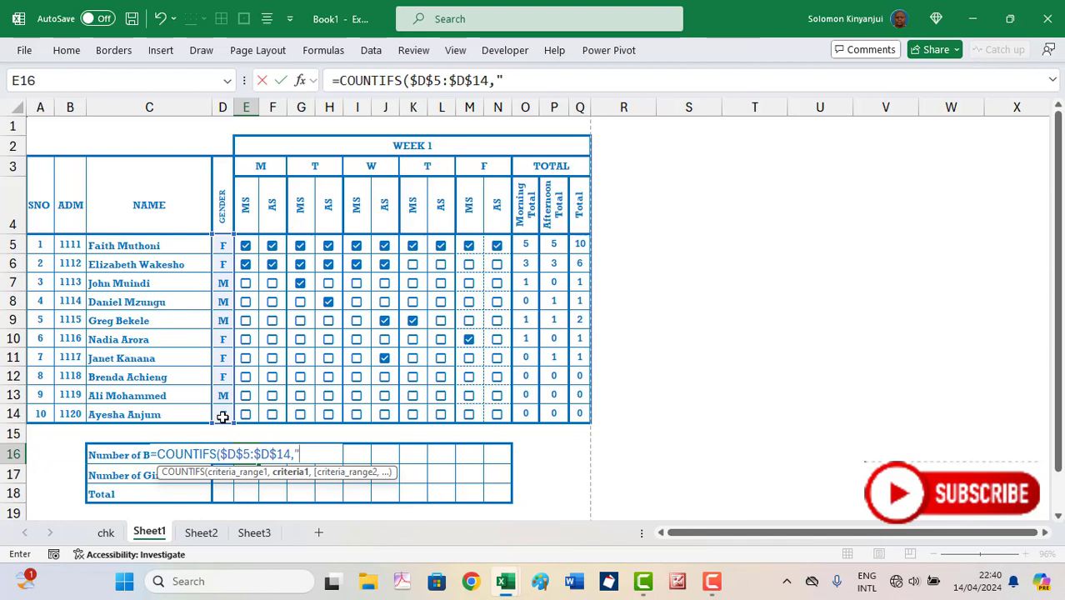
text("M",)
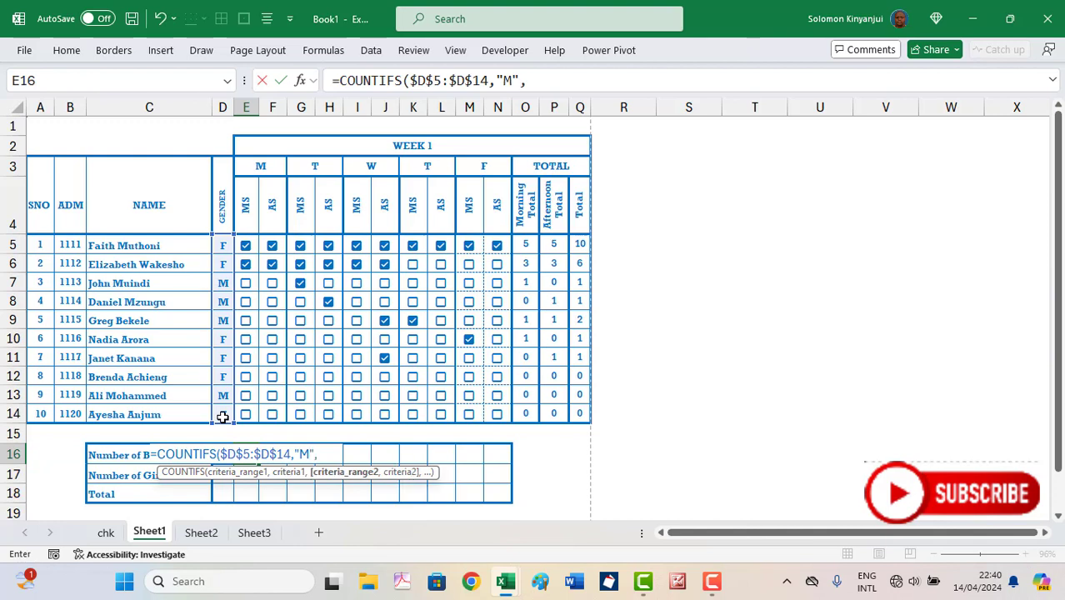
click(253, 243)
drag(254, 240, 255, 417)
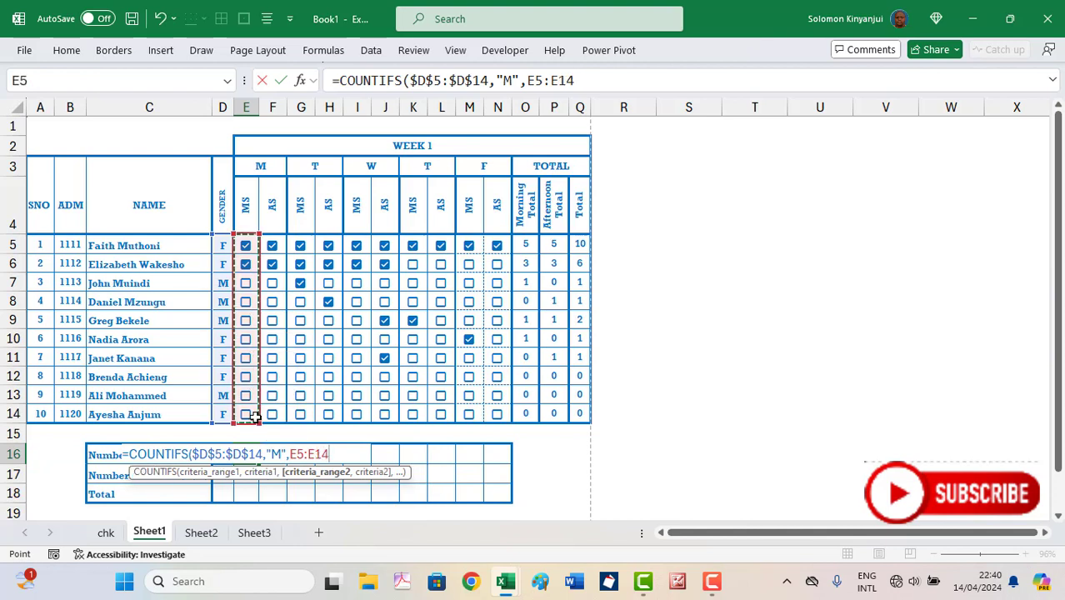
text(,)
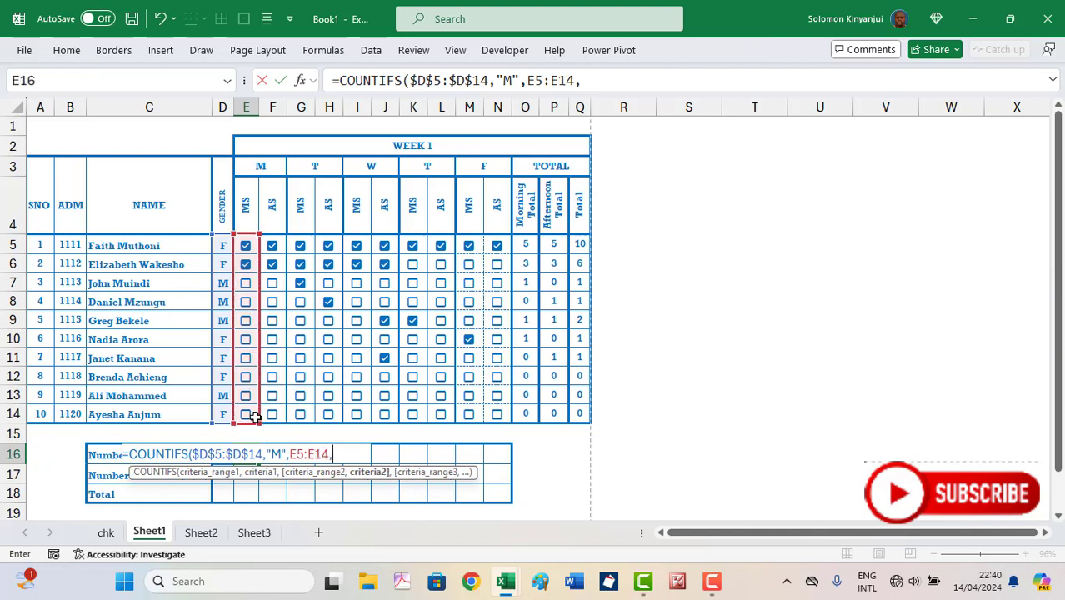
text(TRUE)
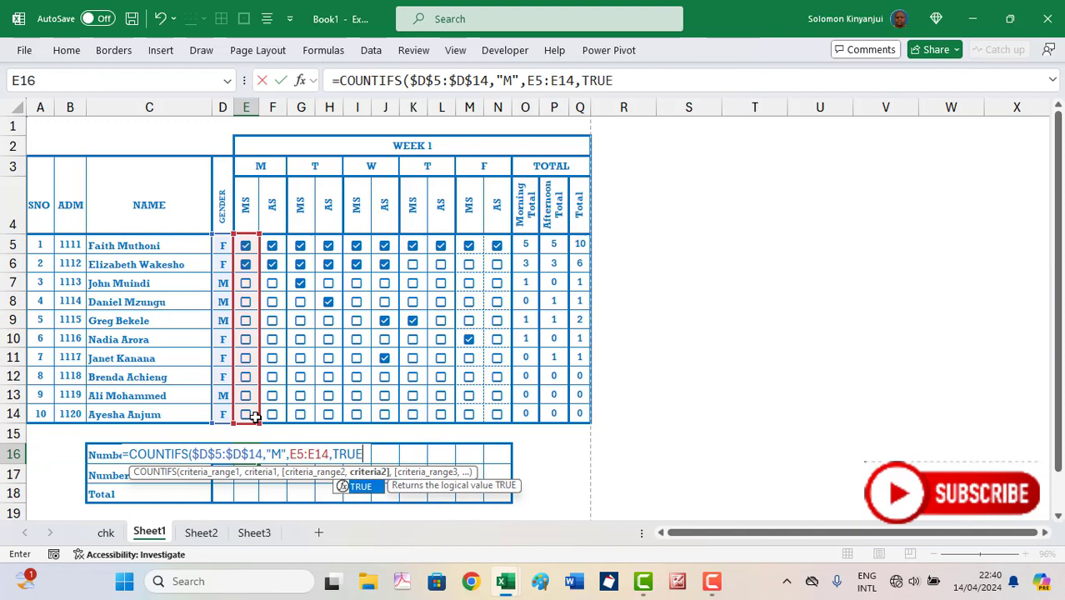
text())
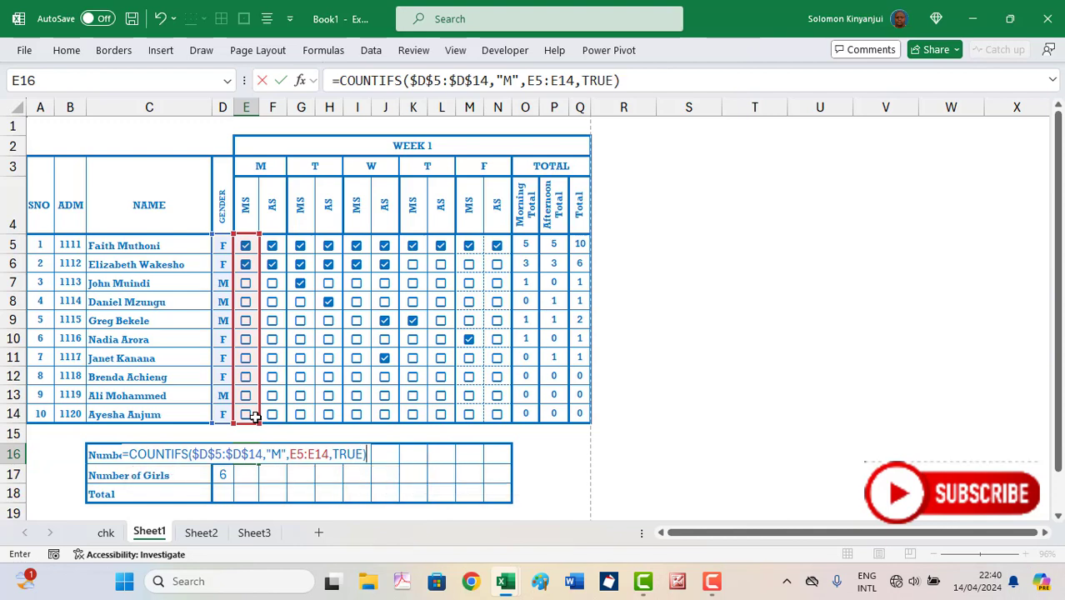
key(Return)
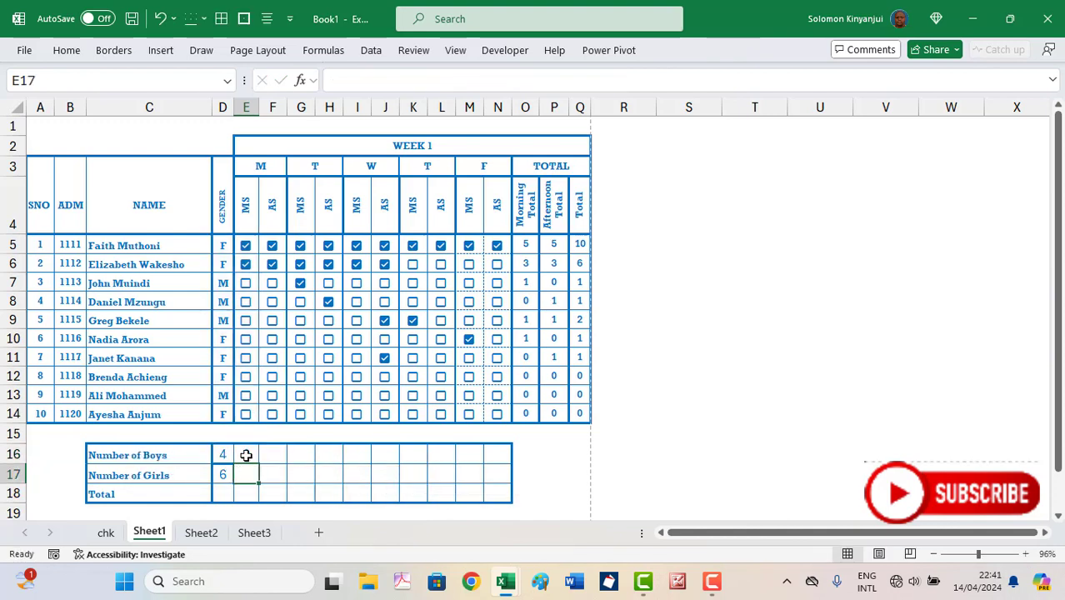
Tick three boys and one girl present for Monday morning to test the boys count
click(249, 452)
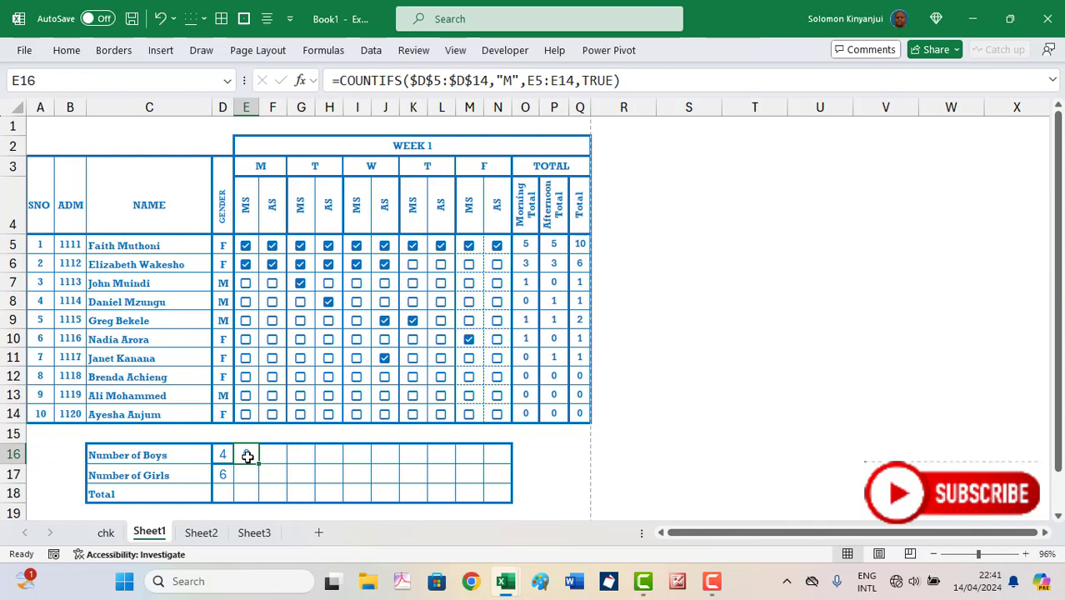
click(245, 283)
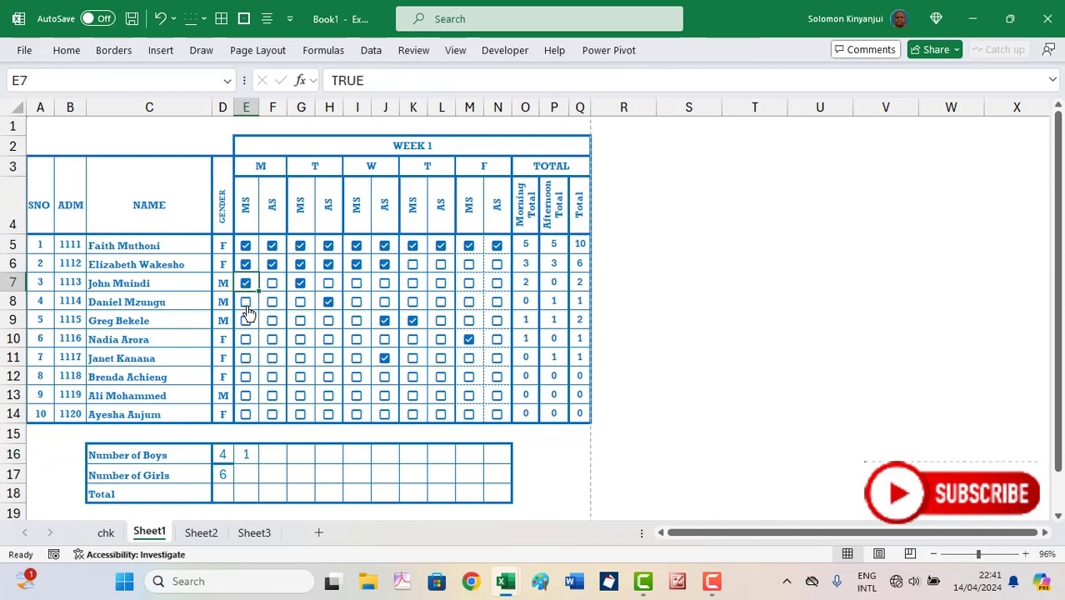
click(246, 302)
click(245, 321)
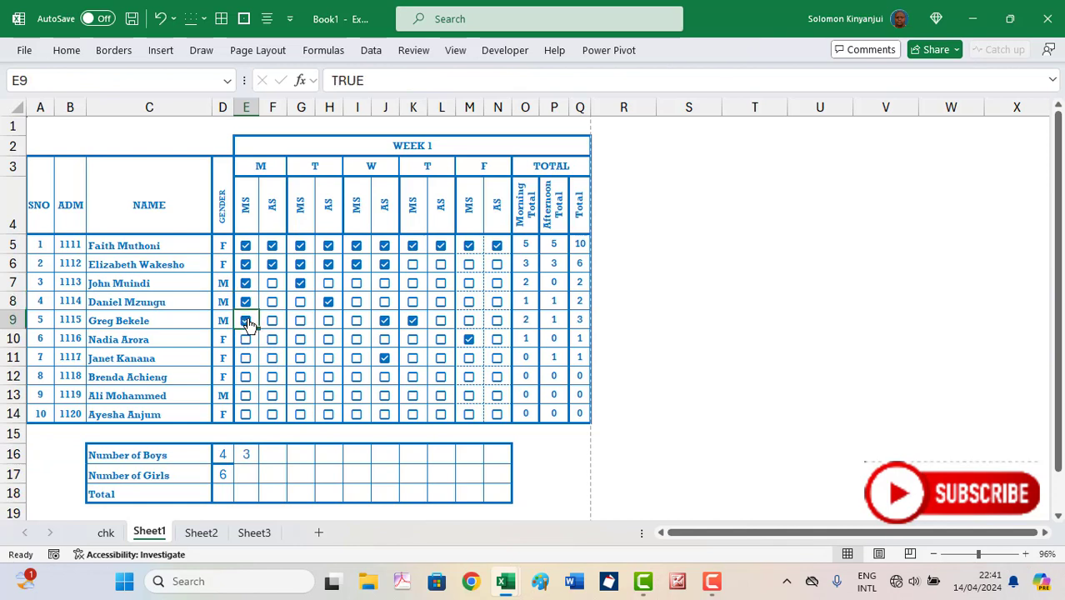
click(246, 340)
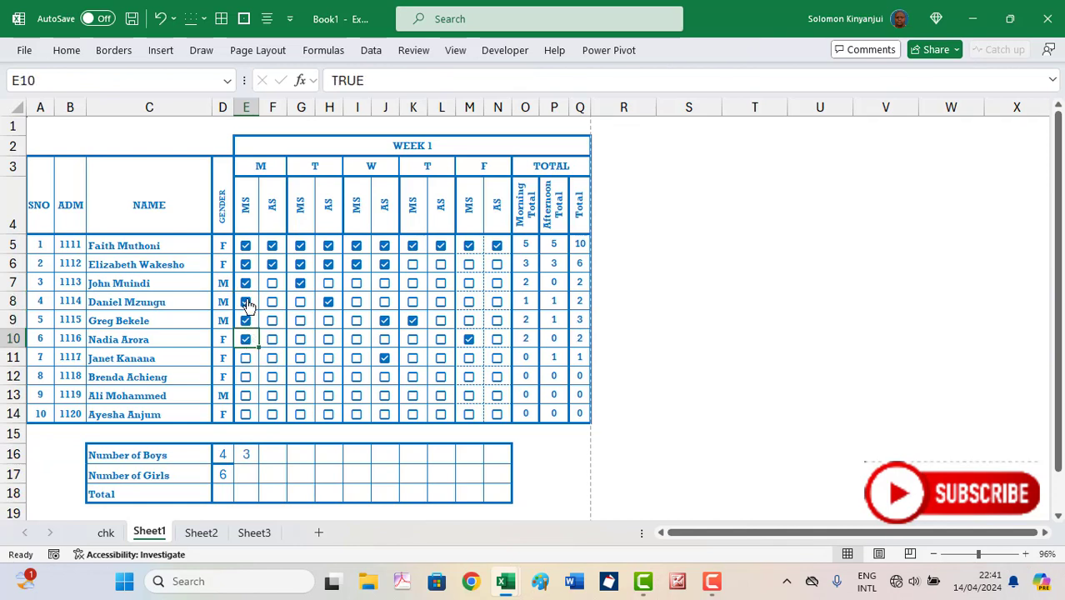
Untick the three boys and tick another girl, leaving the Monday boys count at 0
click(245, 283)
click(246, 302)
click(247, 328)
click(246, 325)
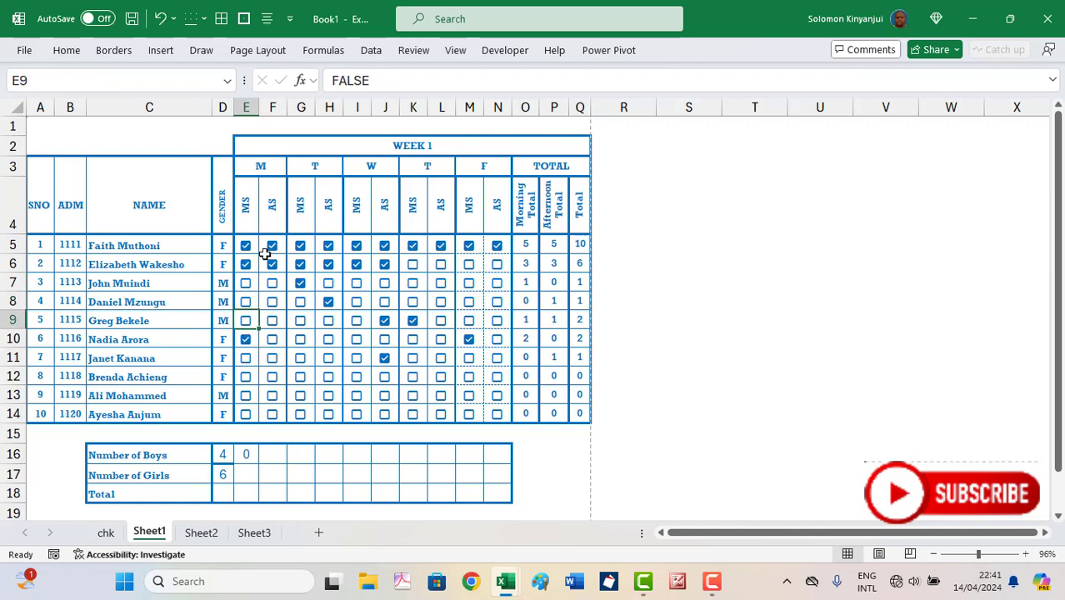
click(246, 359)
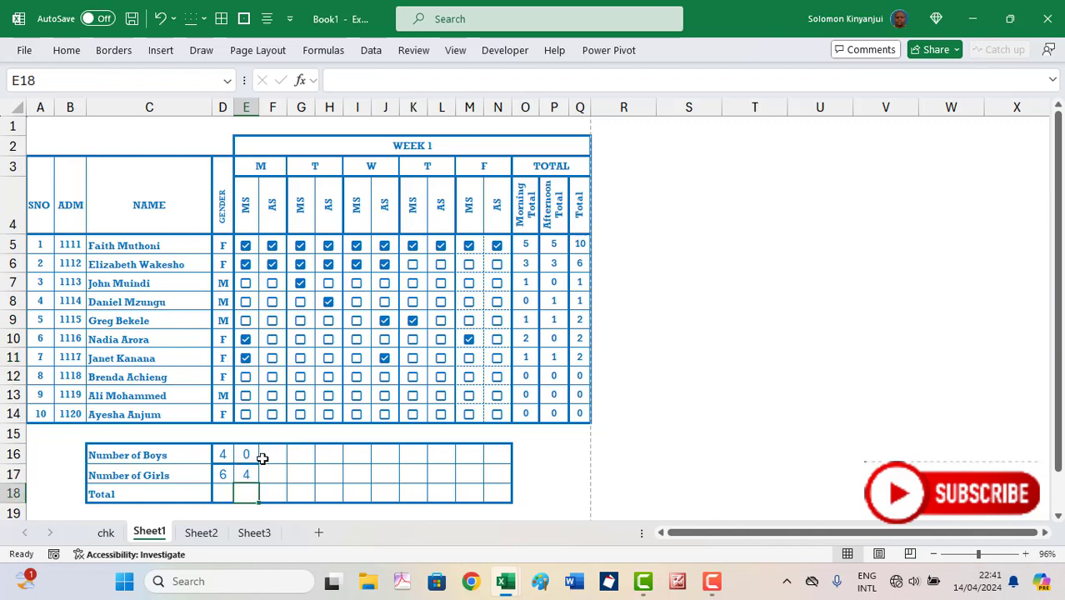
key(ctrl+z)
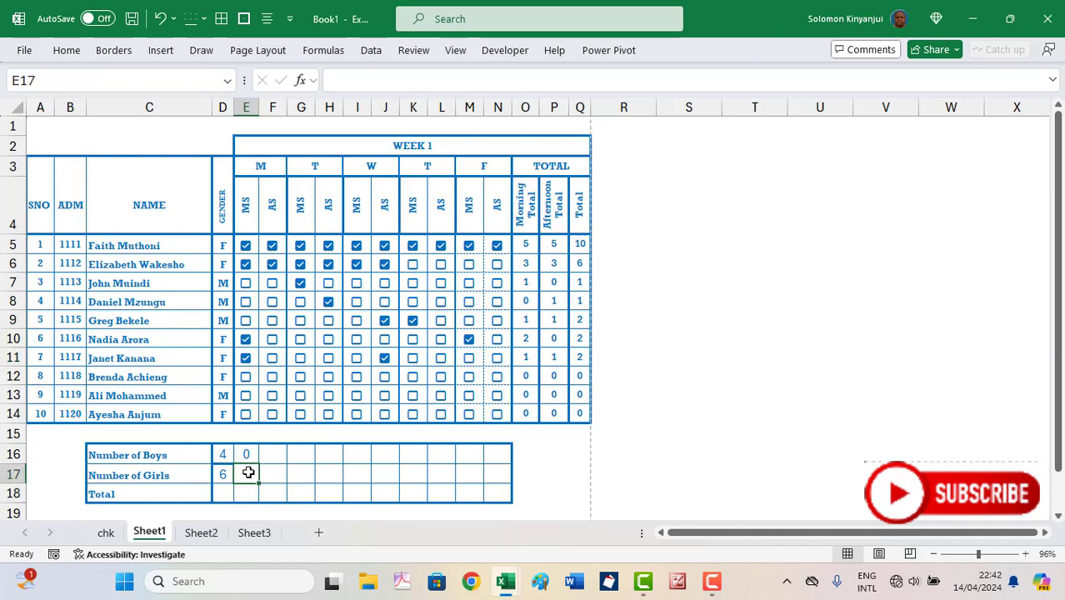
Paste the boys formula into E17 and change it to =COUNTIFS($D$5:$D$14,"F",E5:E14,TRUE), giving 4
click(247, 453)
click(248, 474)
key(ctrl+v)
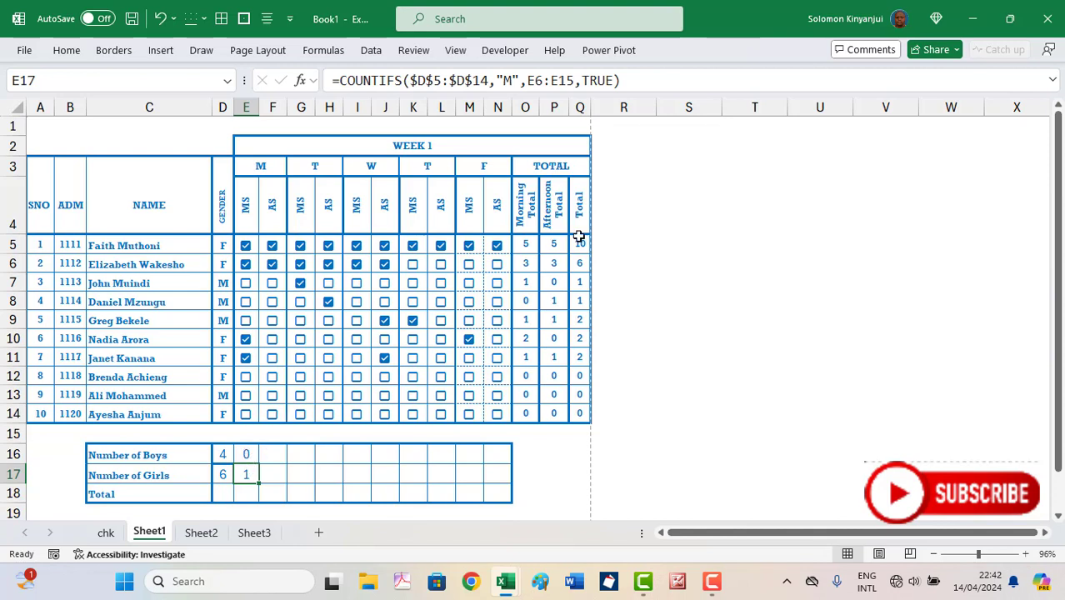
click(626, 86)
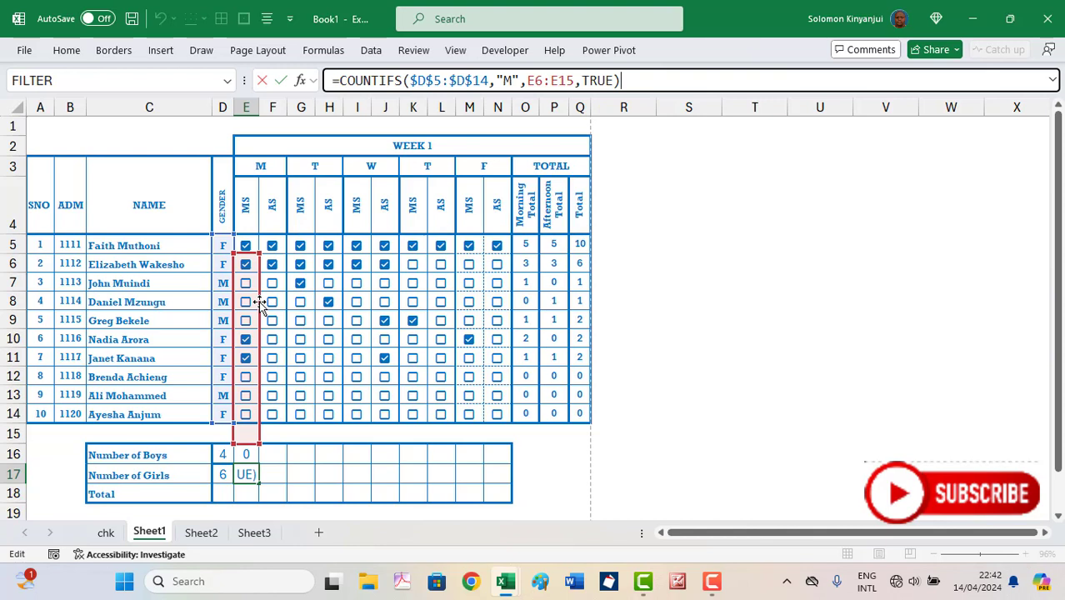
drag(259, 301, 250, 289)
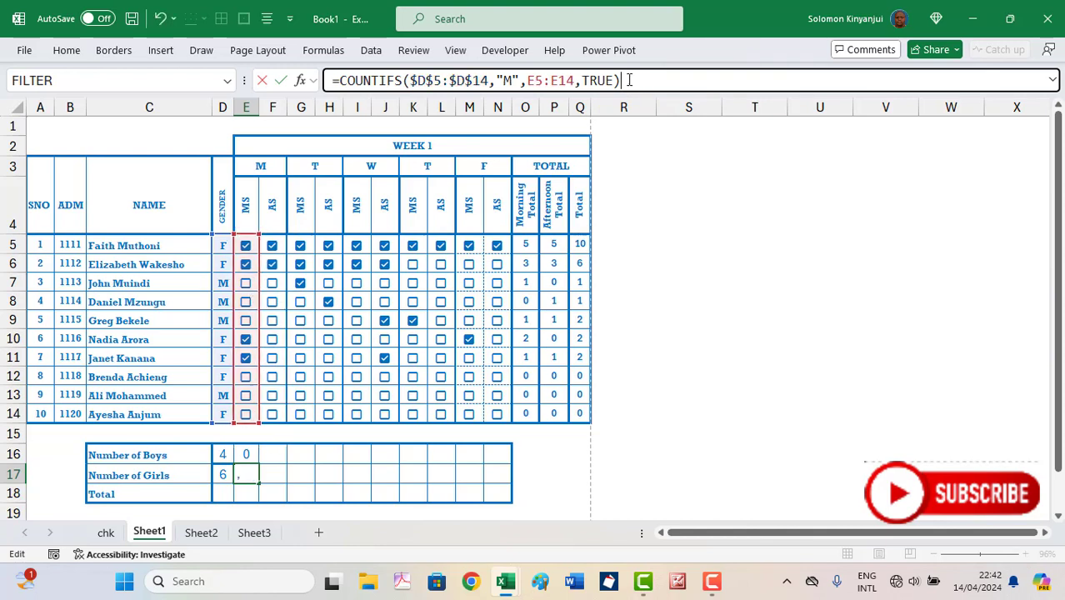
click(514, 80)
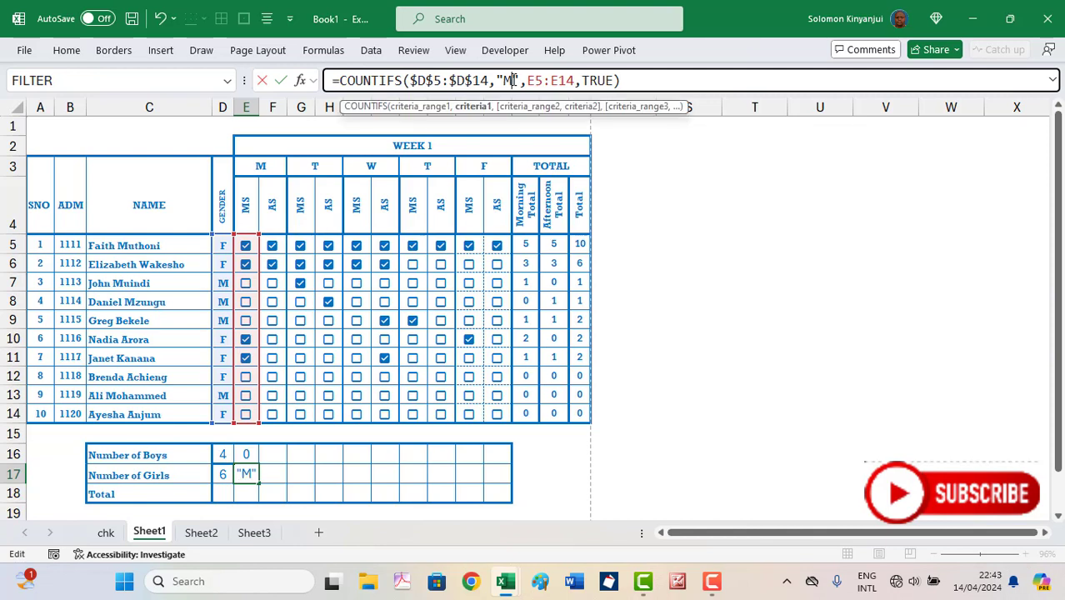
key(BackSpace)
text(F)
key(Return)
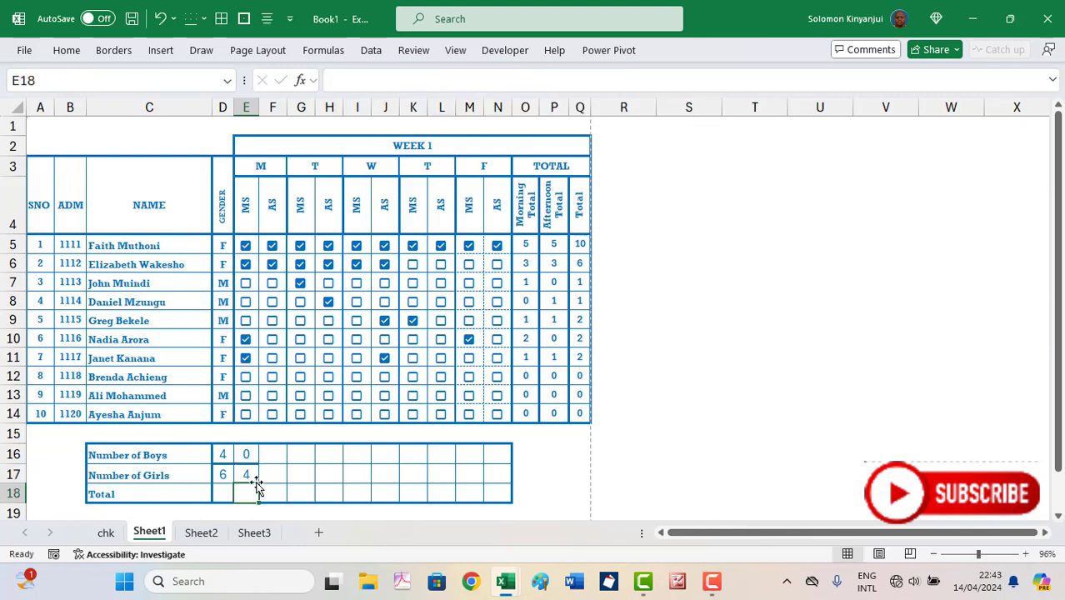
Fill the boys and girls COUNTIFS formulas across every session column to N
drag(248, 453, 500, 479)
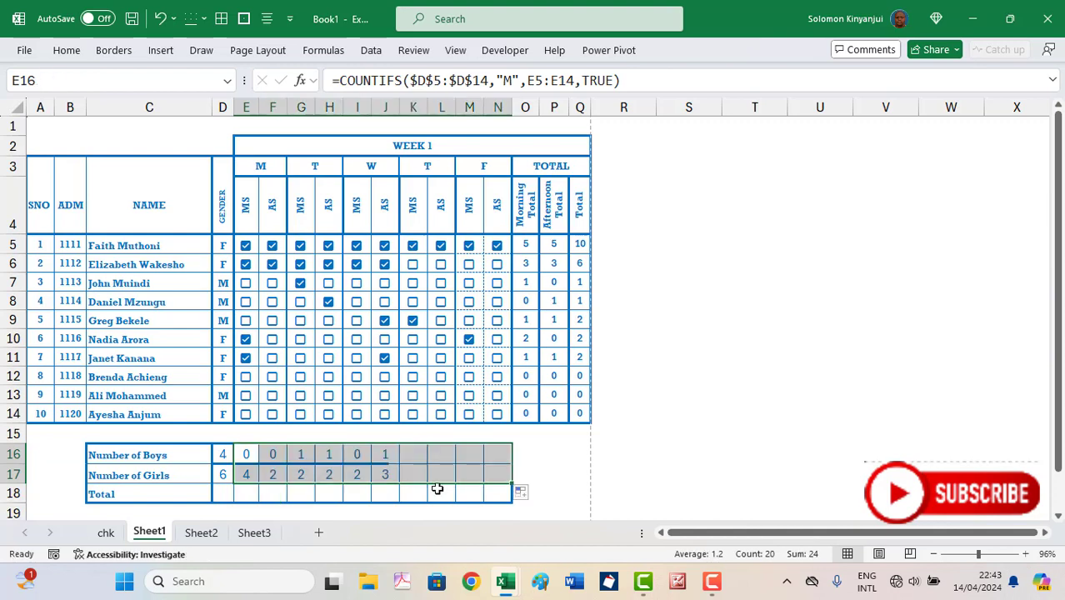
click(225, 495)
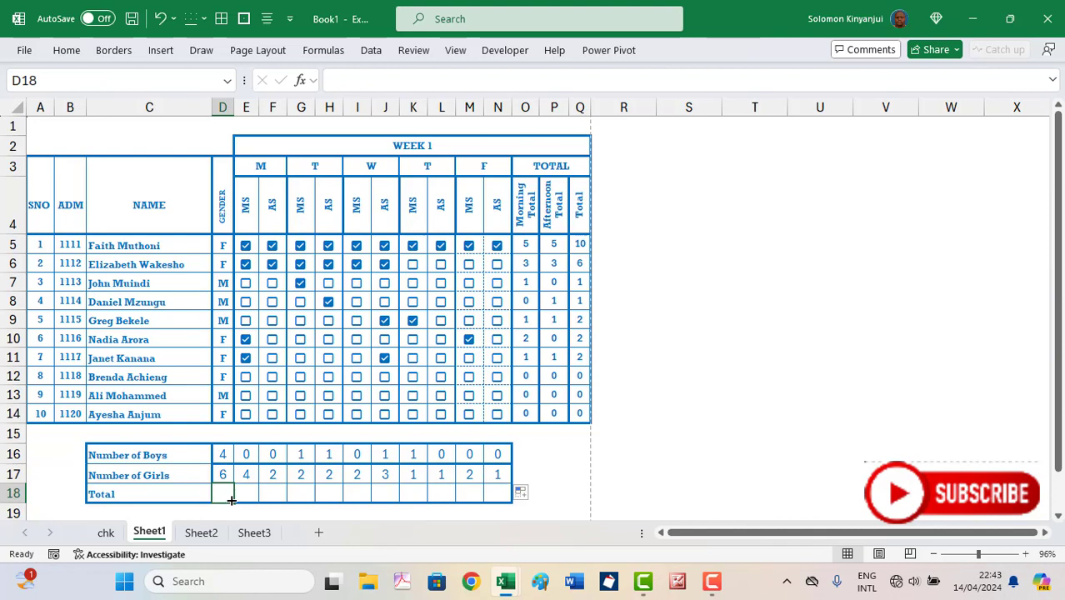
drag(222, 453, 223, 499)
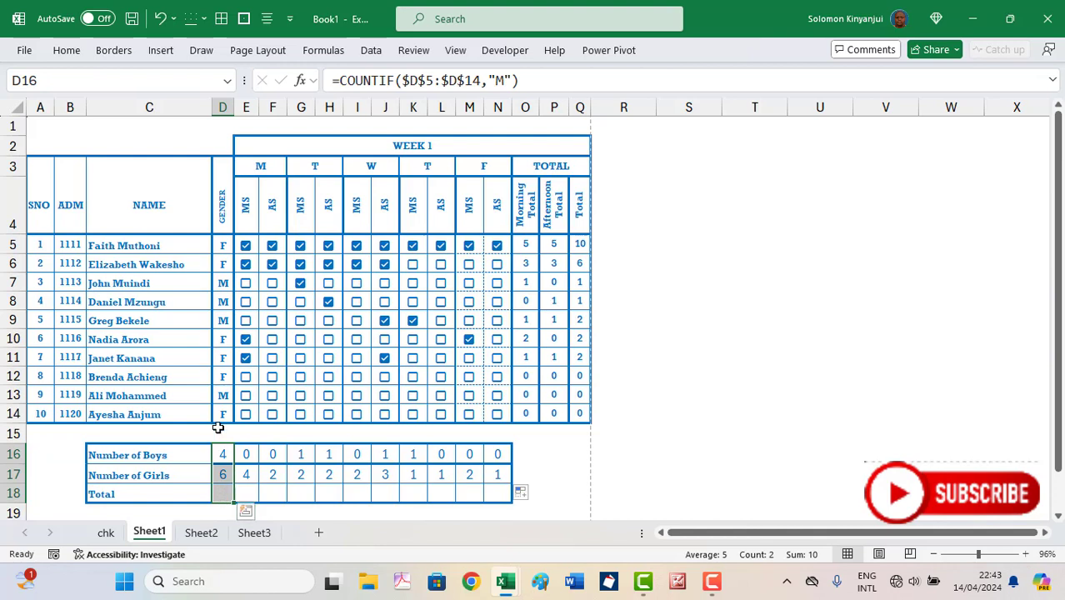
drag(249, 450, 251, 471)
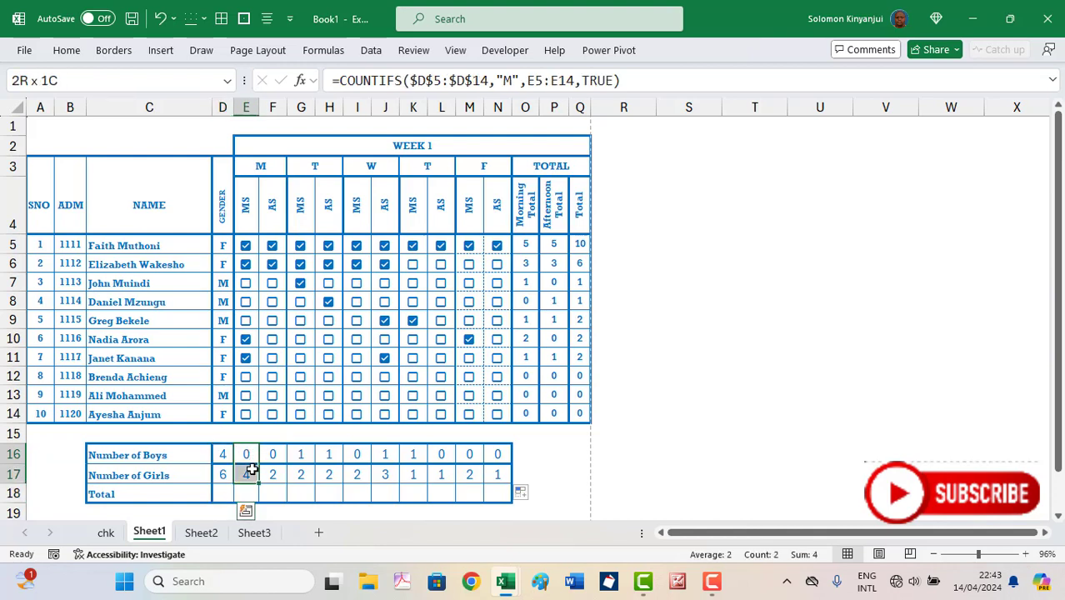
drag(252, 470, 251, 489)
drag(251, 455, 250, 492)
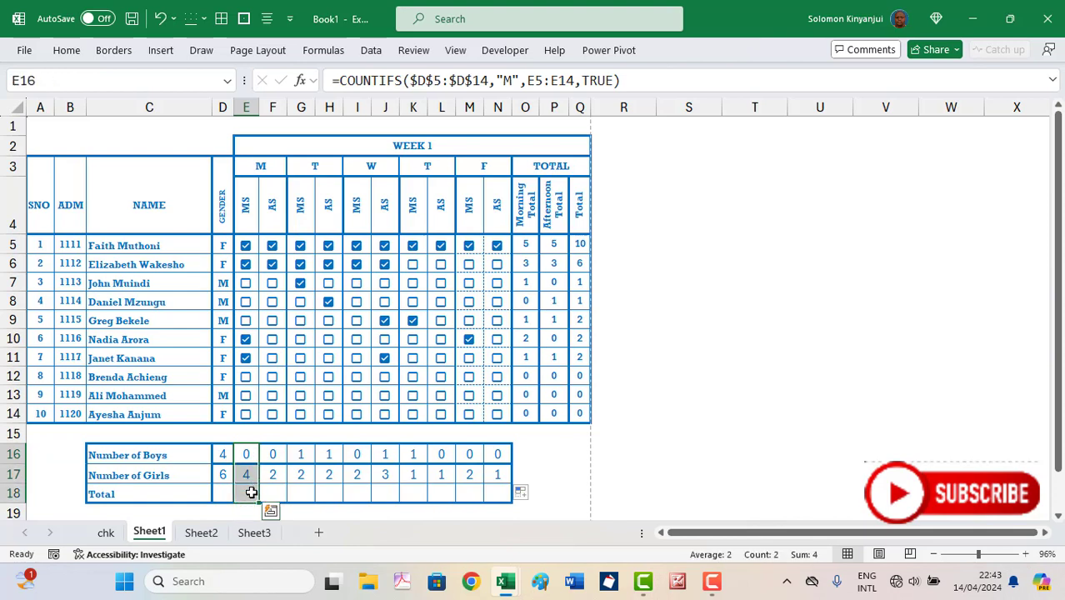
AutoSum the gender counts in D18 (10) and copy that Total across to N18
click(226, 492)
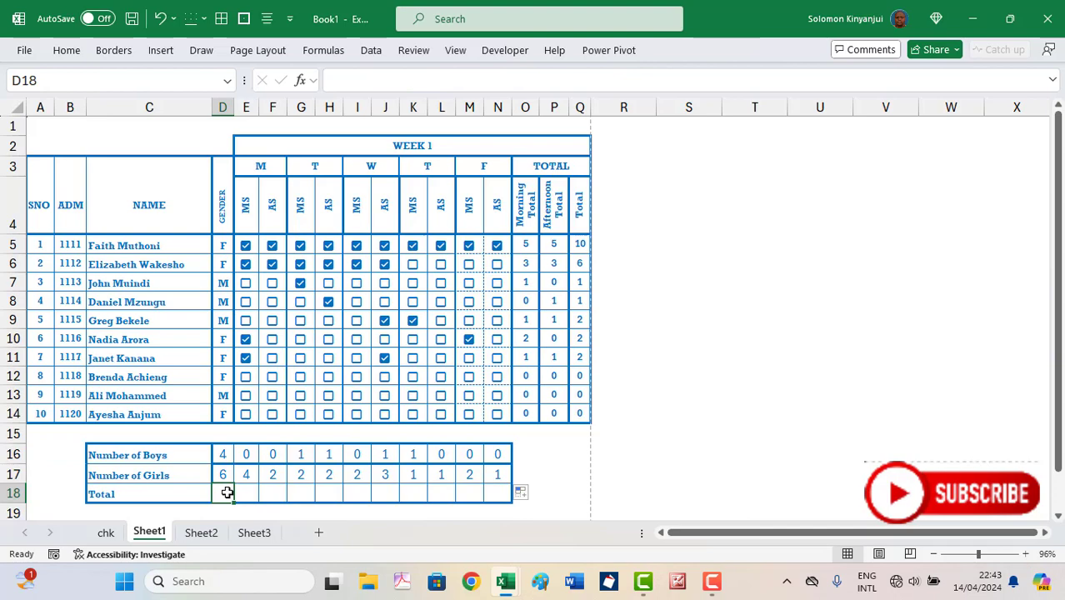
key(alt+equal)
key(Return)
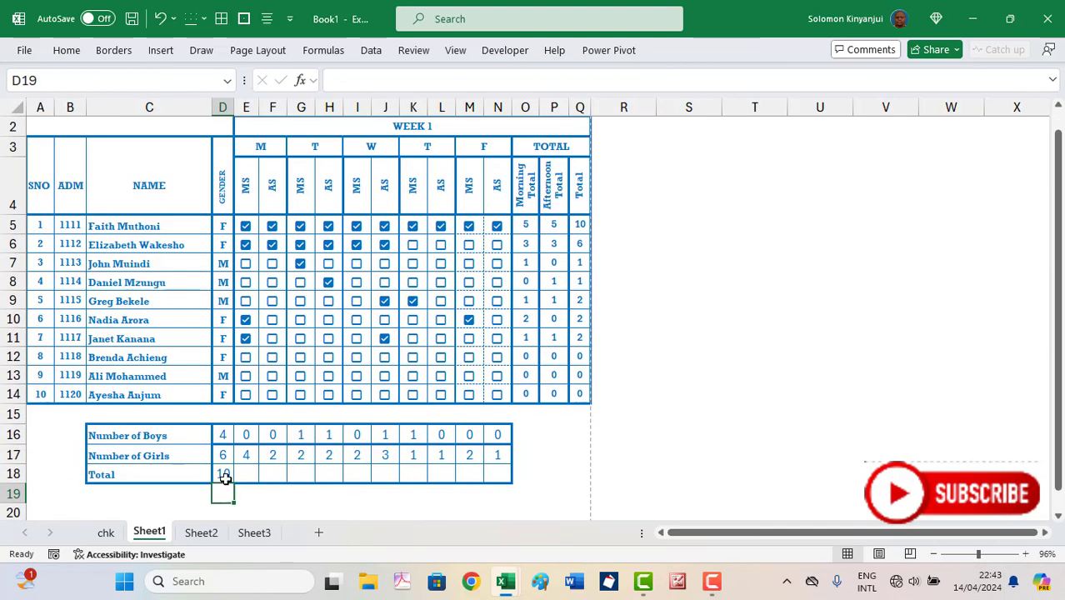
click(225, 479)
drag(235, 485, 517, 476)
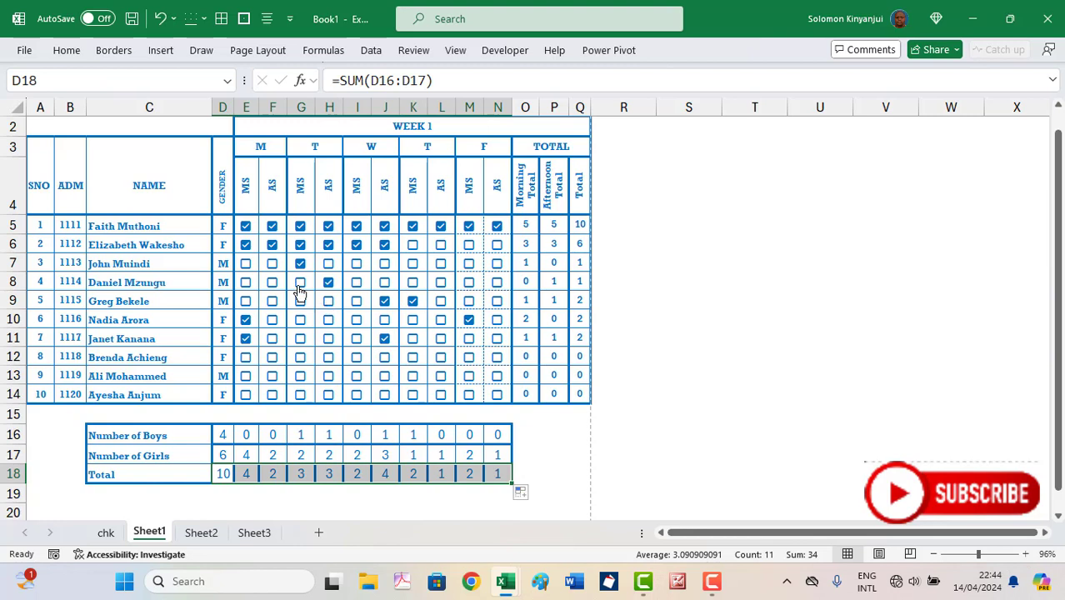
click(665, 333)
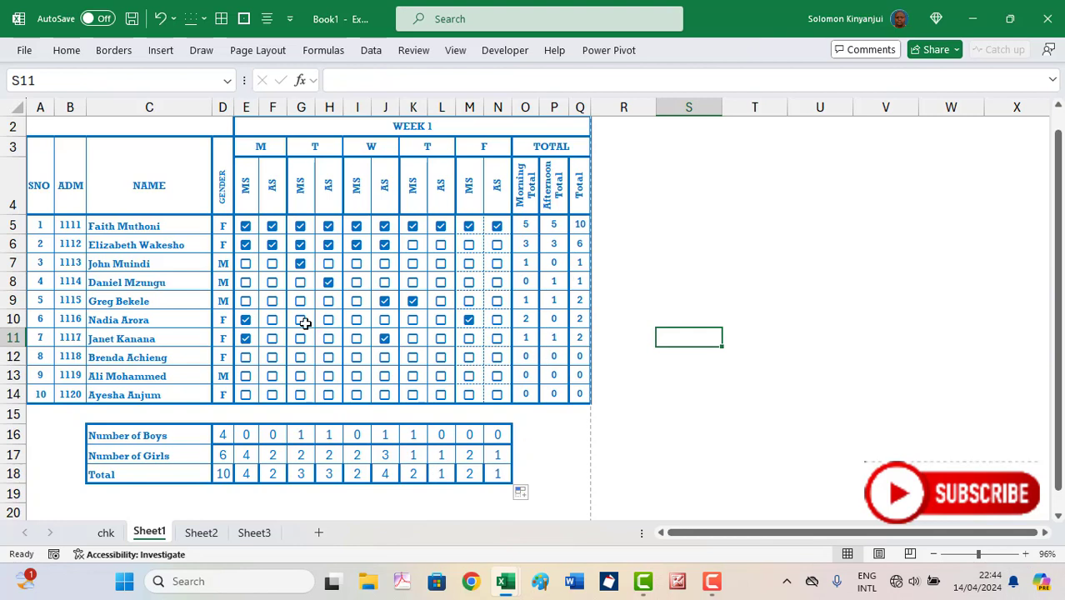
Tick three boys present for the Monday morning session on Sheet1
click(247, 265)
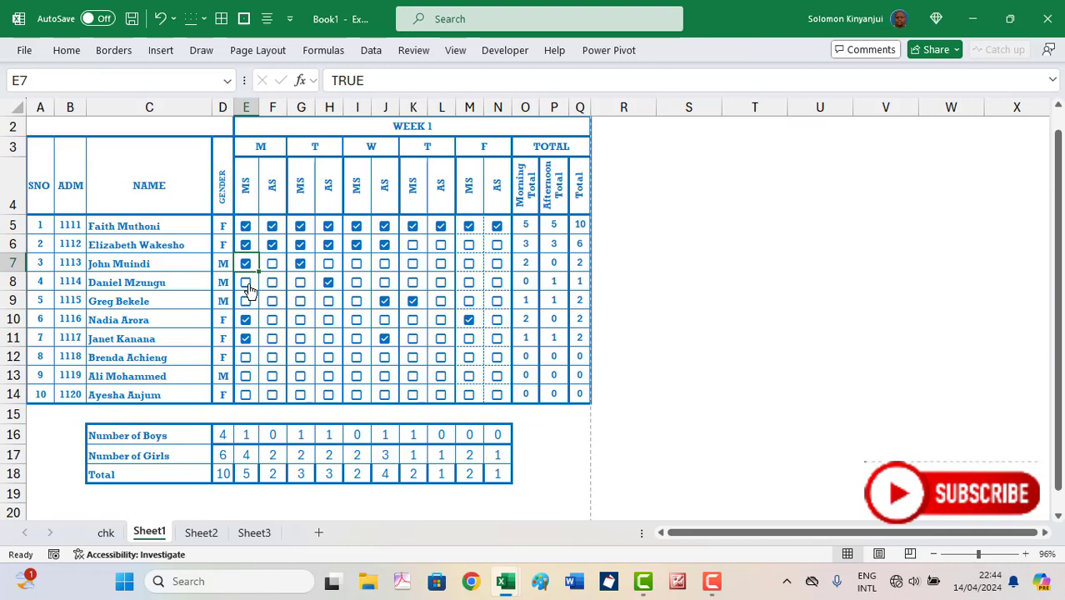
click(247, 281)
click(247, 302)
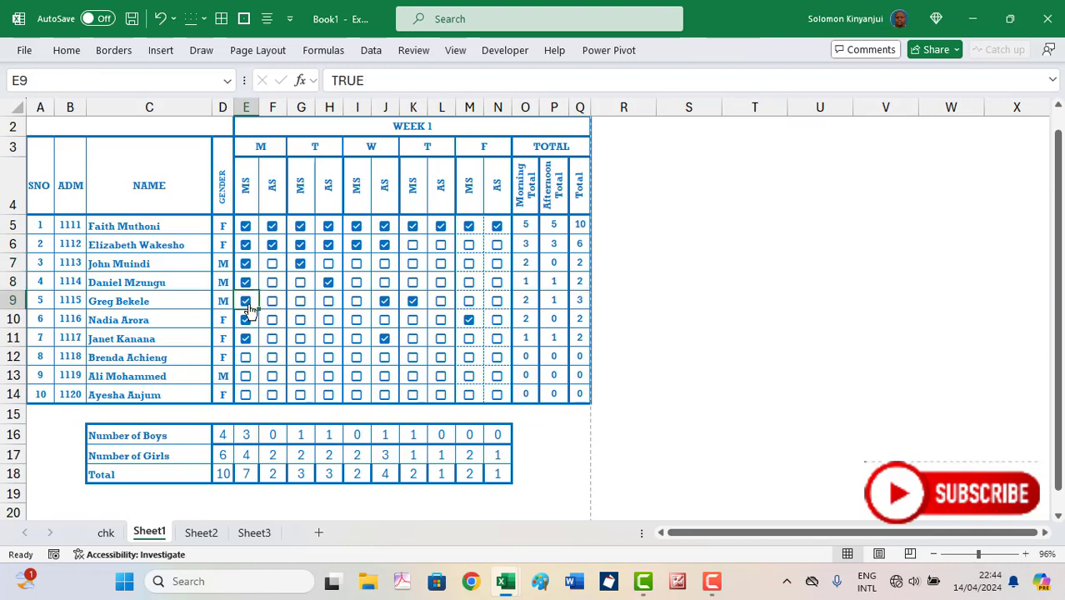
Tick more Tuesday–Friday sessions for later students, then view Sheet2's fully ticked register
click(329, 340)
click(359, 364)
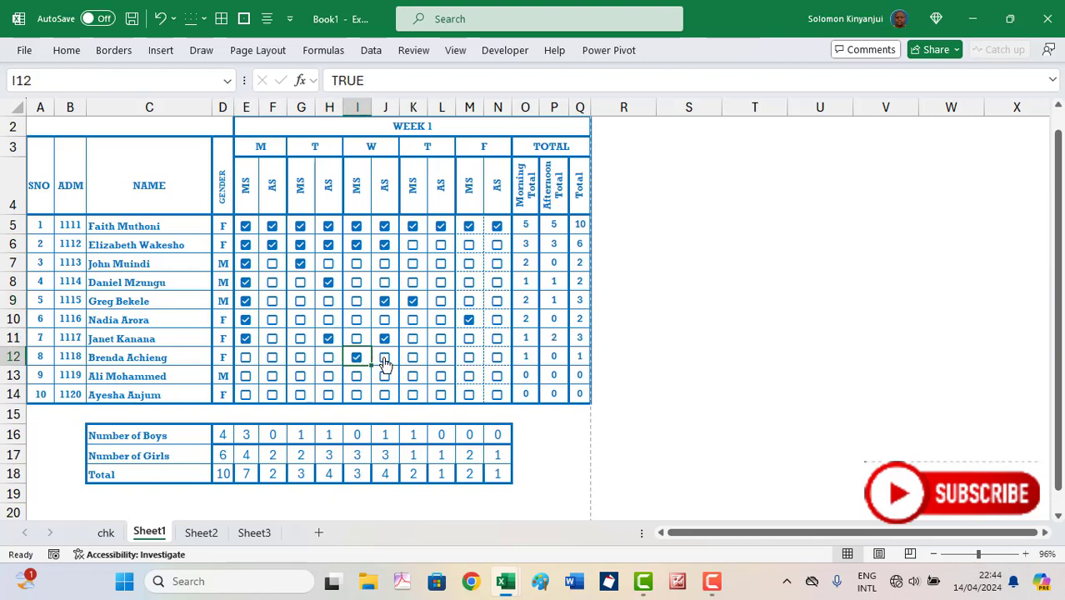
click(384, 358)
click(412, 362)
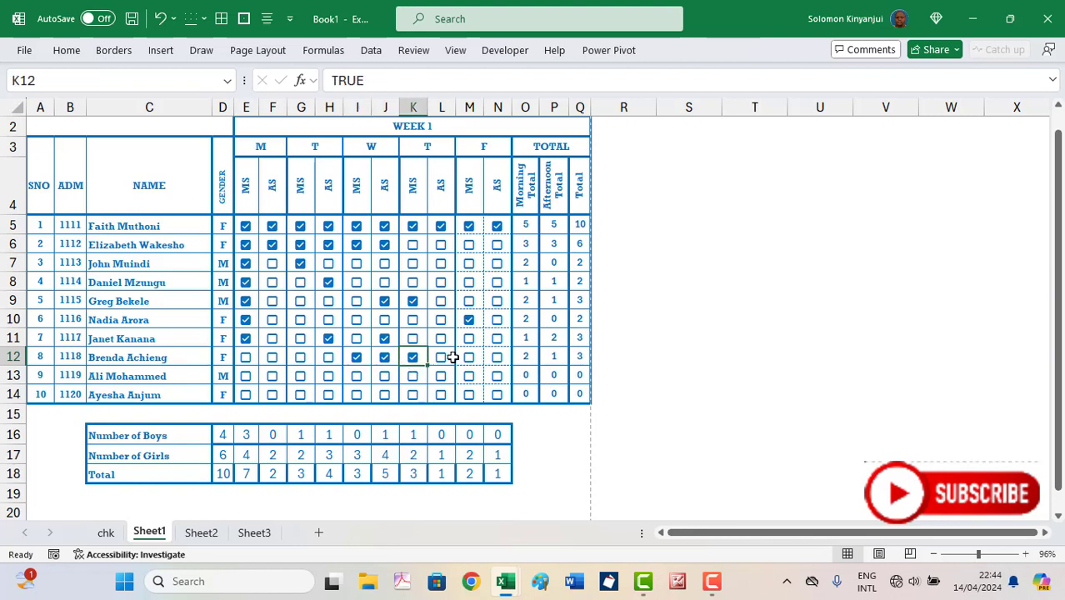
click(467, 361)
click(496, 379)
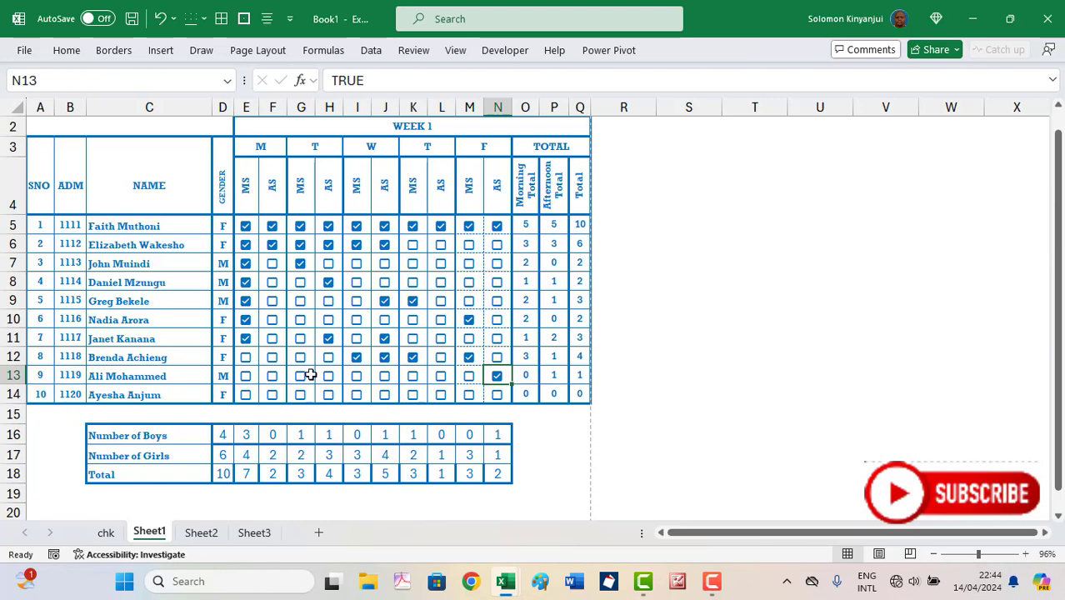
click(200, 536)
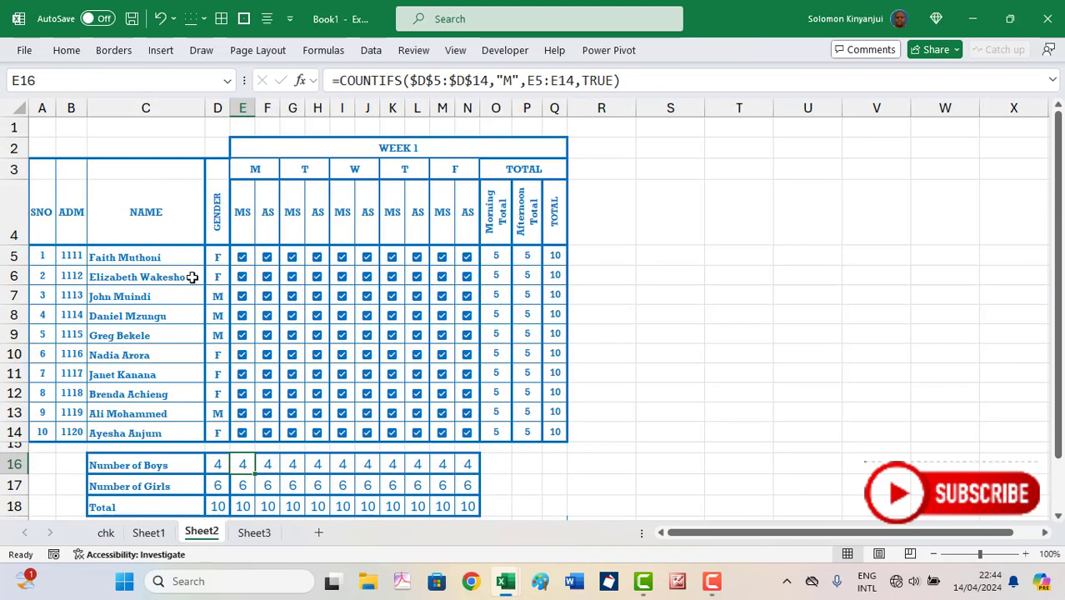